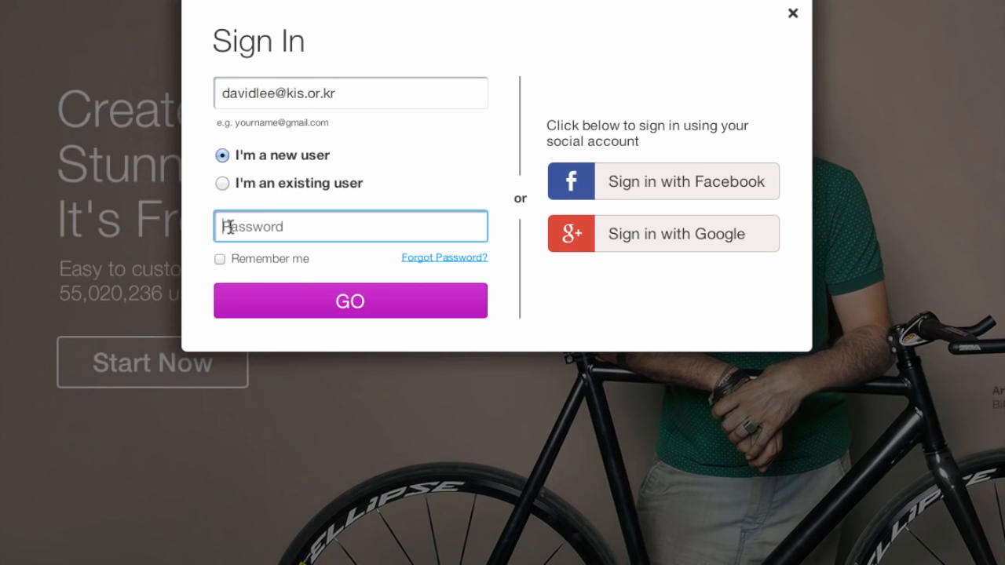
Step: Sign up as a new user and show the Business & Services > Community & Education templates
{"action": "left_click", "coordinate": [302, 302]}
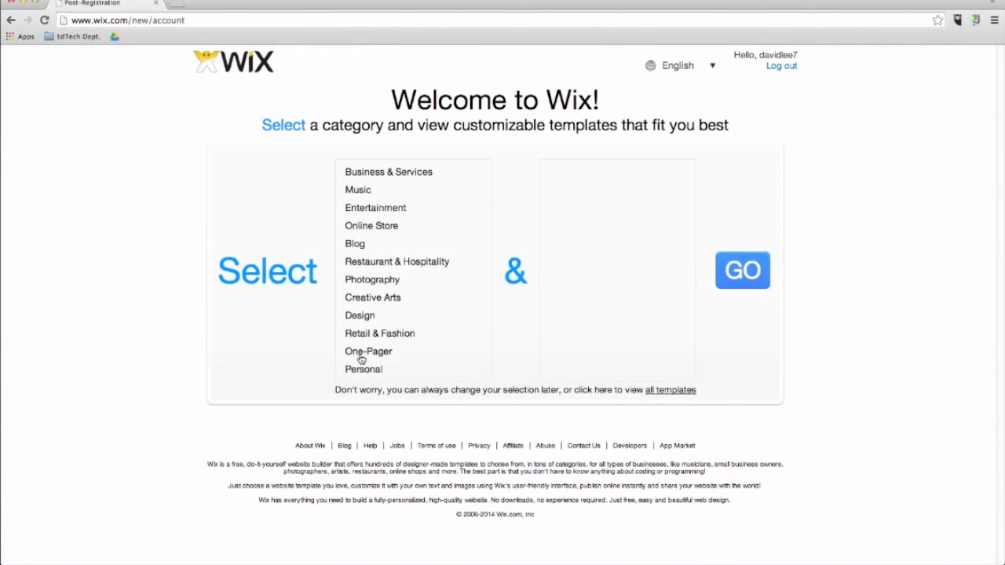
{"action": "left_click", "coordinate": [360, 171]}
{"action": "left_click", "coordinate": [597, 246]}
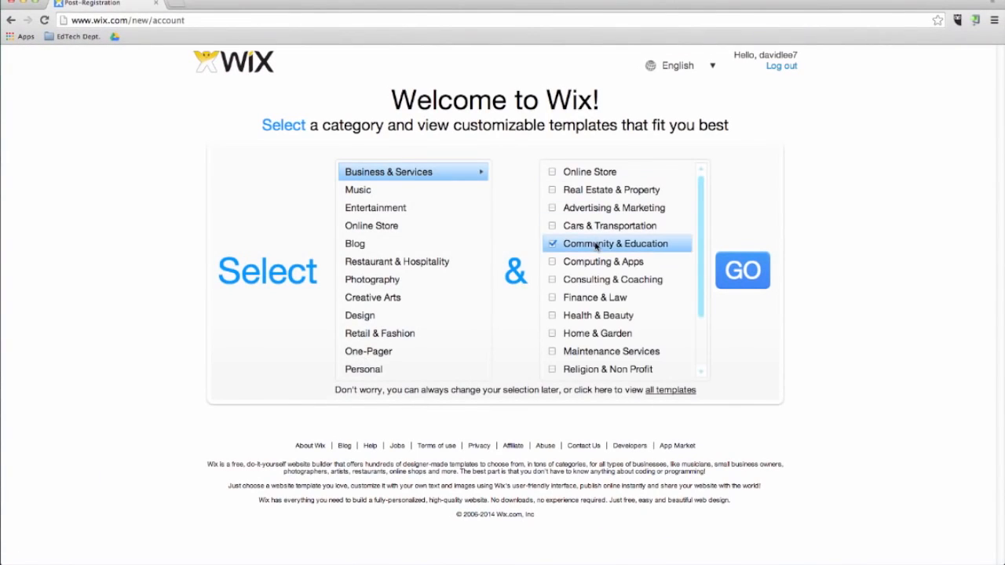
{"action": "left_click", "coordinate": [749, 271]}
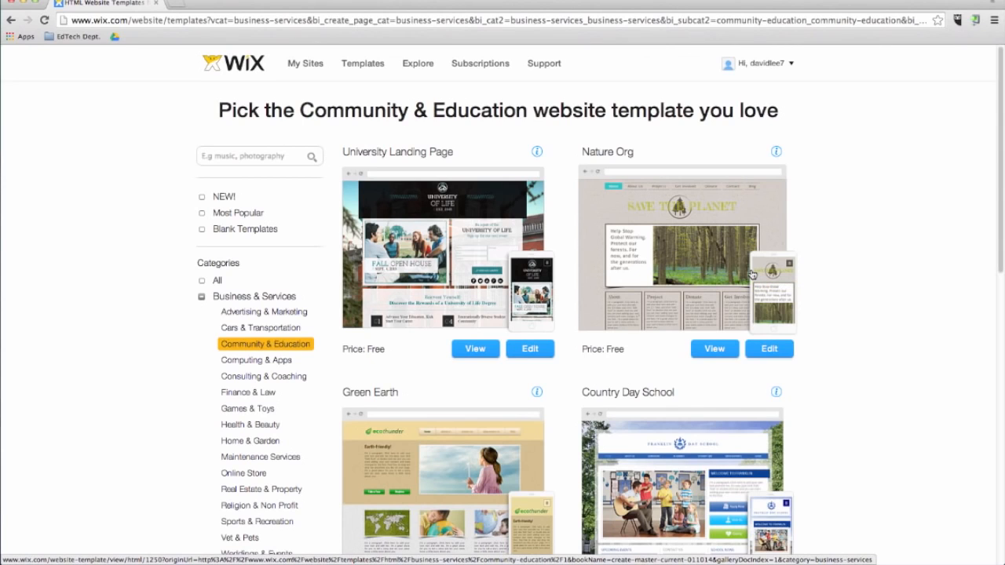
Step: Scroll the template list down to Preschool and open its preview
{"action": "scroll", "coordinate": [599, 305], "scroll_direction": "down", "scroll_amount": 3}
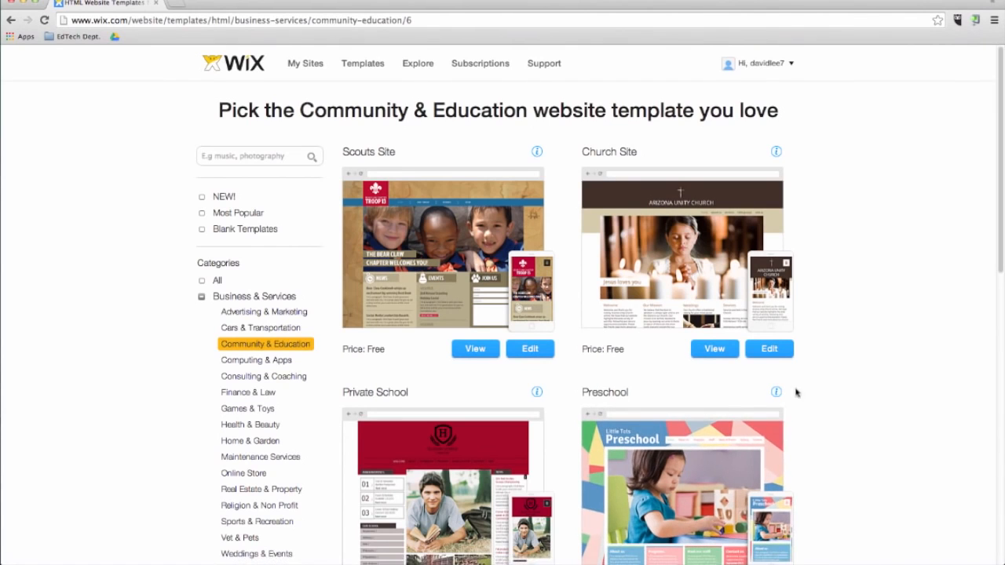
{"action": "scroll", "coordinate": [795, 393], "scroll_direction": "down", "scroll_amount": 5}
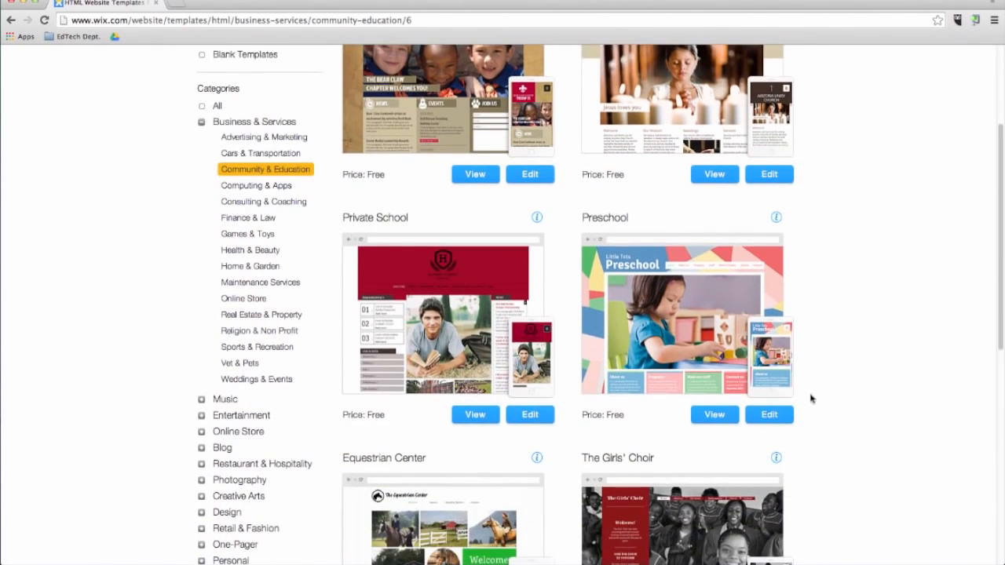
{"action": "scroll", "coordinate": [811, 398], "scroll_direction": "down", "scroll_amount": 4}
{"action": "scroll", "coordinate": [811, 398], "scroll_direction": "up", "scroll_amount": 2}
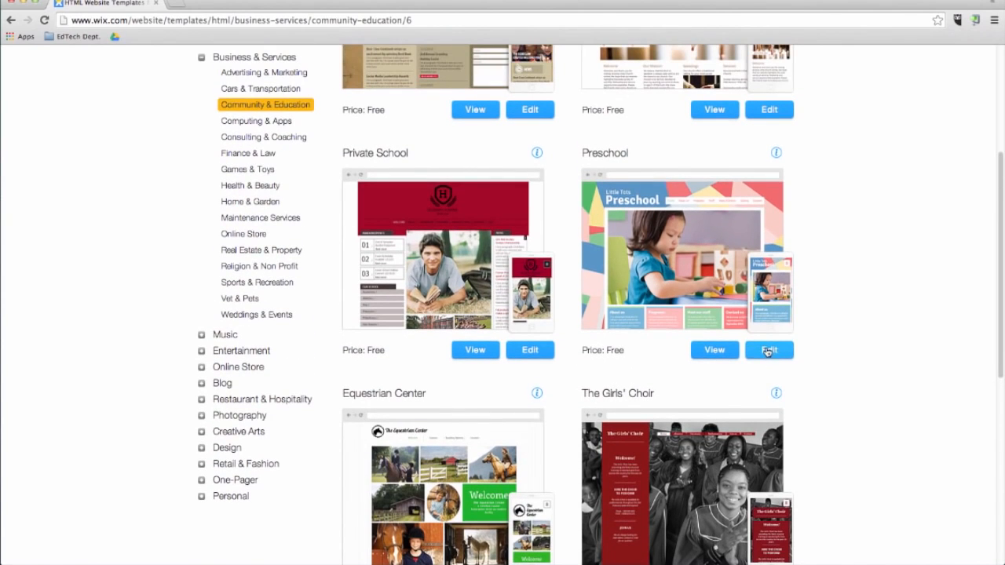
{"action": "left_click", "coordinate": [712, 348]}
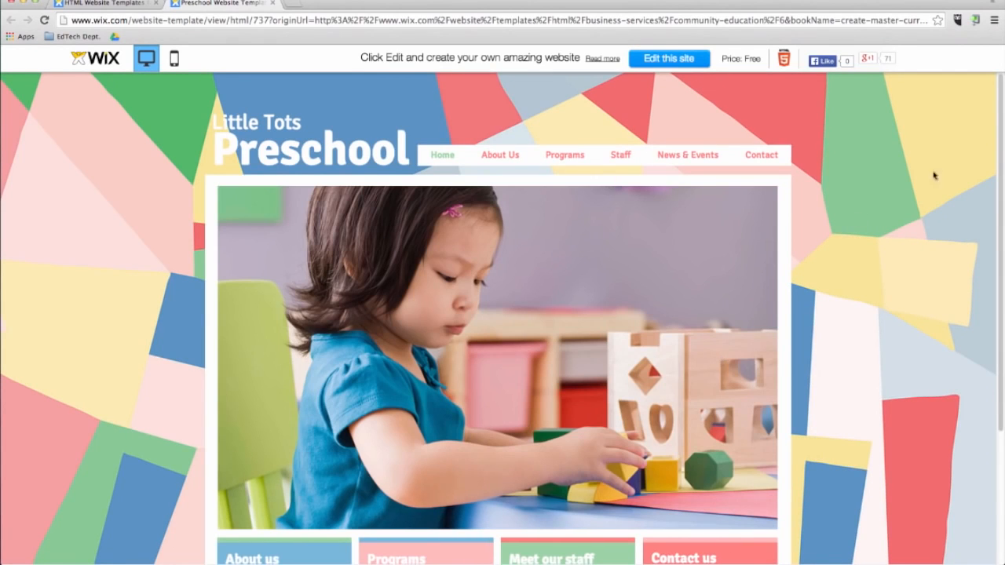
Step: View the Programs, Staff and Contact pages in the preview, then choose Edit this site
{"action": "scroll", "coordinate": [721, 358], "scroll_direction": "down", "scroll_amount": 5}
{"action": "left_click", "coordinate": [454, 454]}
{"action": "left_click", "coordinate": [620, 155]}
{"action": "left_click", "coordinate": [758, 157]}
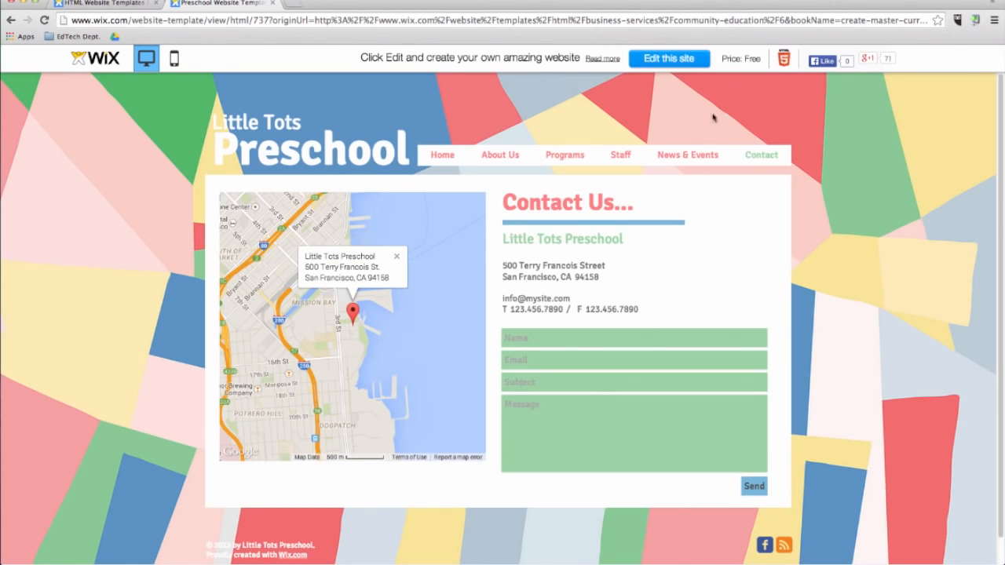
{"action": "left_click", "coordinate": [662, 60]}
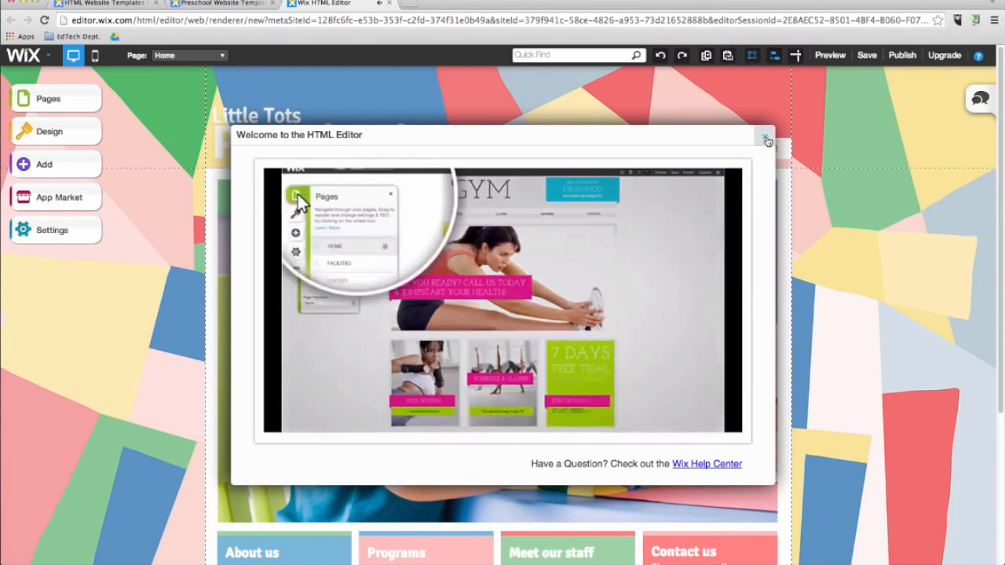
Step: Close the welcome video and nudge the slideshow and navigation menu bar slightly
{"action": "left_click", "coordinate": [765, 135]}
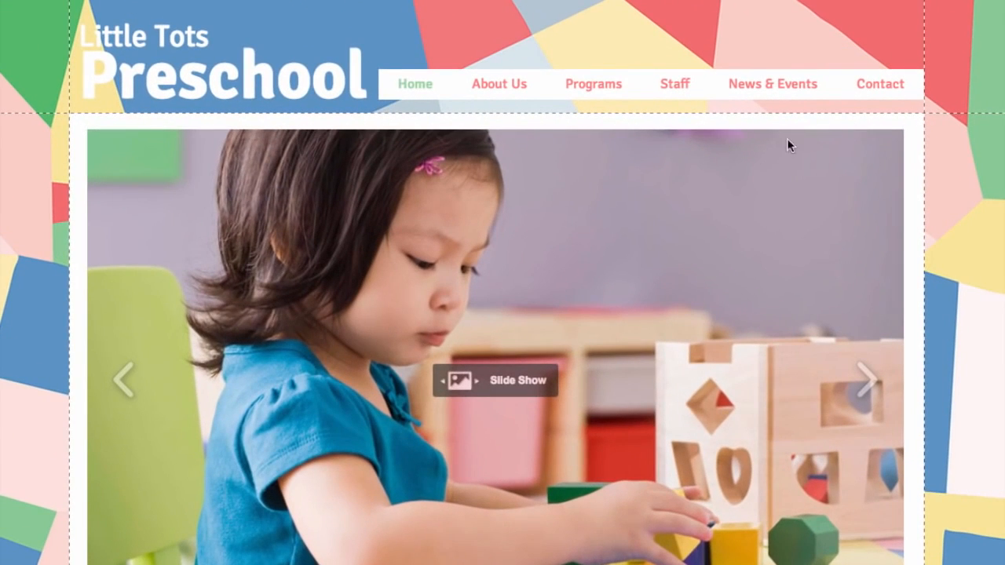
{"action": "left_click_drag", "start_coordinate": [710, 208], "coordinate": [547, 217]}
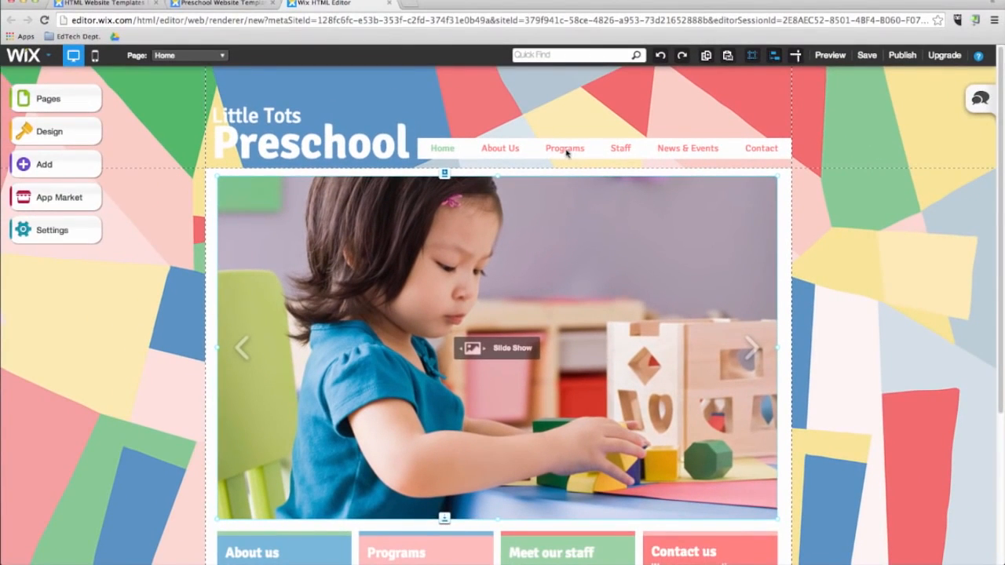
{"action": "left_click", "coordinate": [594, 84]}
{"action": "mouse_move", "coordinate": [566, 151]}
{"action": "left_mouse_down"}
{"action": "mouse_move", "coordinate": [565, 197]}
{"action": "mouse_move", "coordinate": [565, 145]}
{"action": "left_mouse_up"}
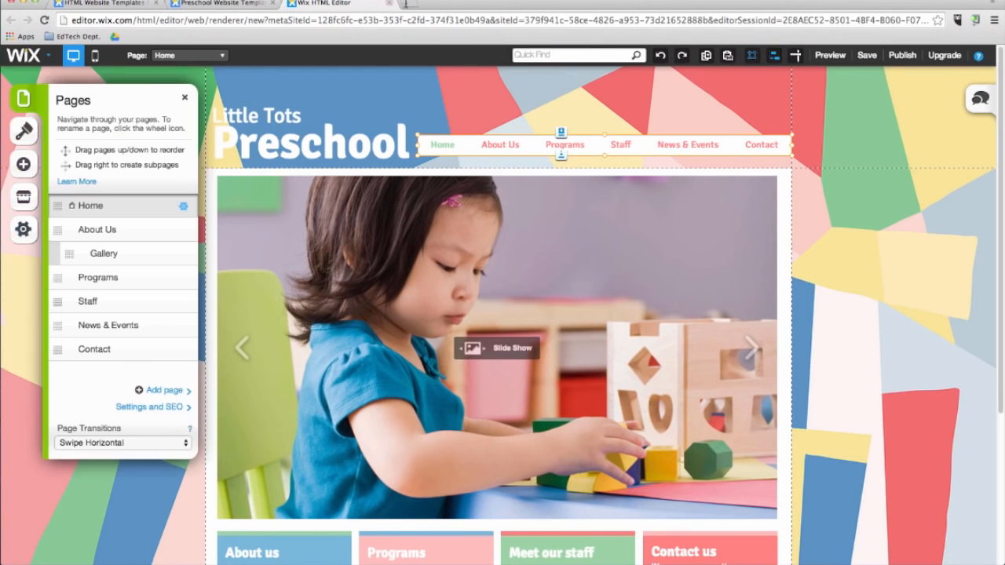
Step: Search the editor for 'contact', then dismiss the suggestions
{"action": "left_click", "coordinate": [534, 56]}
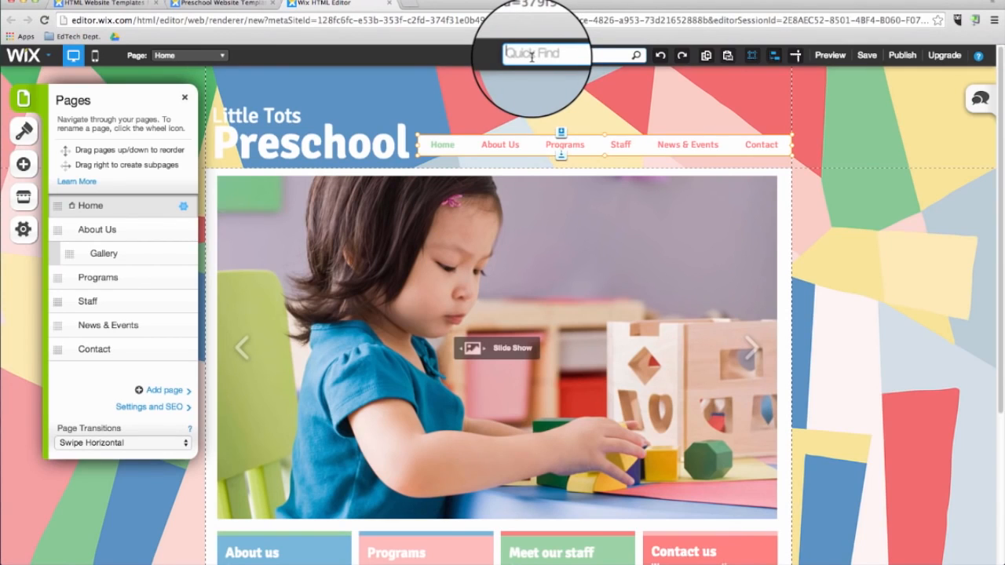
{"action": "type", "text": "contact"}
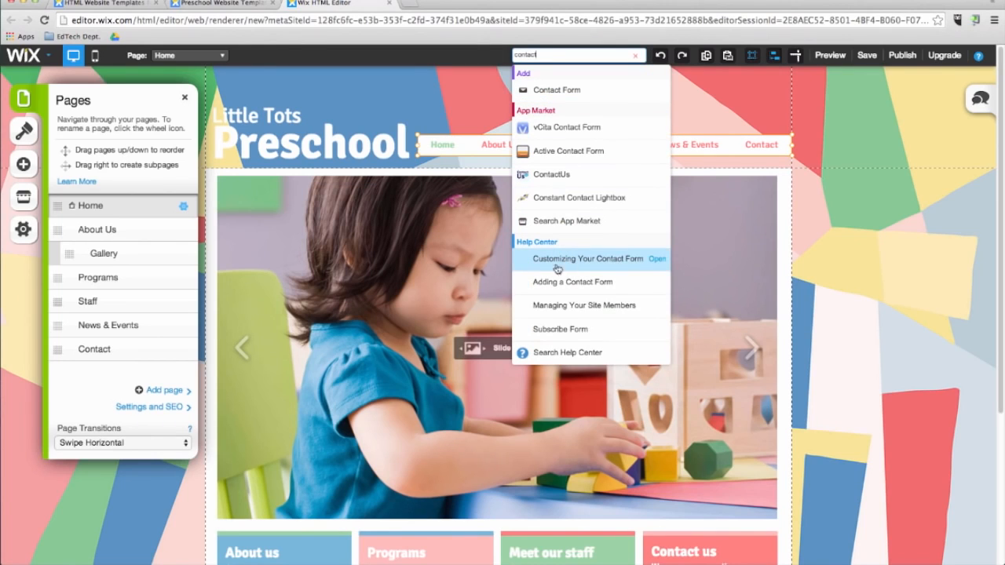
{"action": "left_click", "coordinate": [684, 75]}
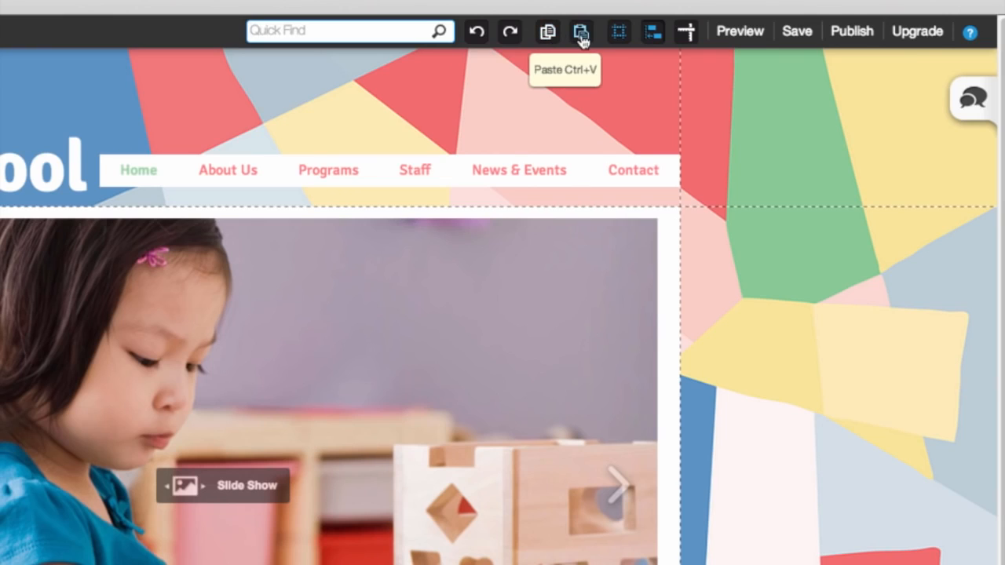
Step: Toggle the page gridlines off and on twice, leaving them showing
{"action": "left_click", "coordinate": [623, 39]}
{"action": "left_click", "coordinate": [624, 41]}
{"action": "left_click", "coordinate": [623, 42]}
{"action": "left_click", "coordinate": [623, 42]}
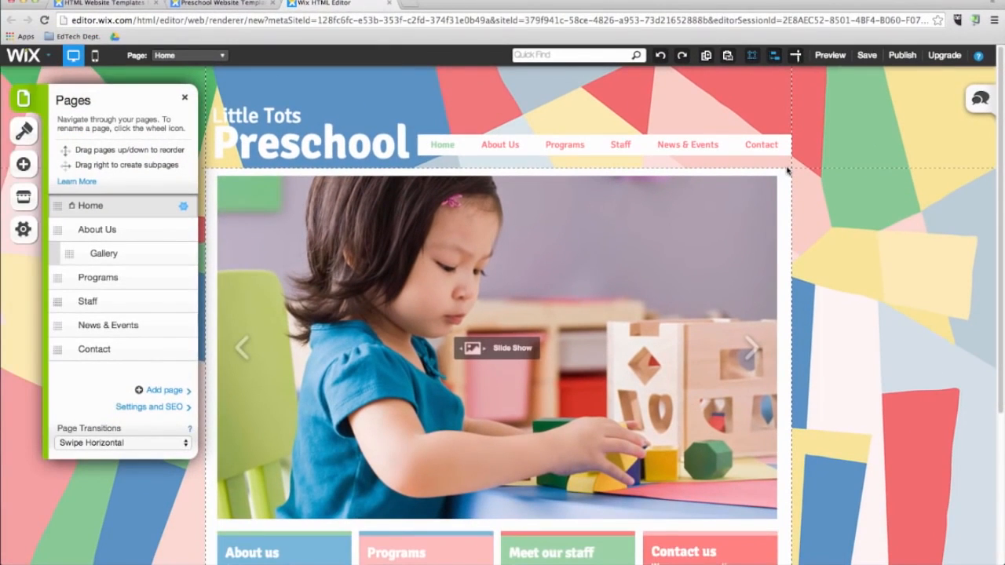
{"action": "scroll", "coordinate": [820, 263], "scroll_direction": "down", "scroll_amount": 5}
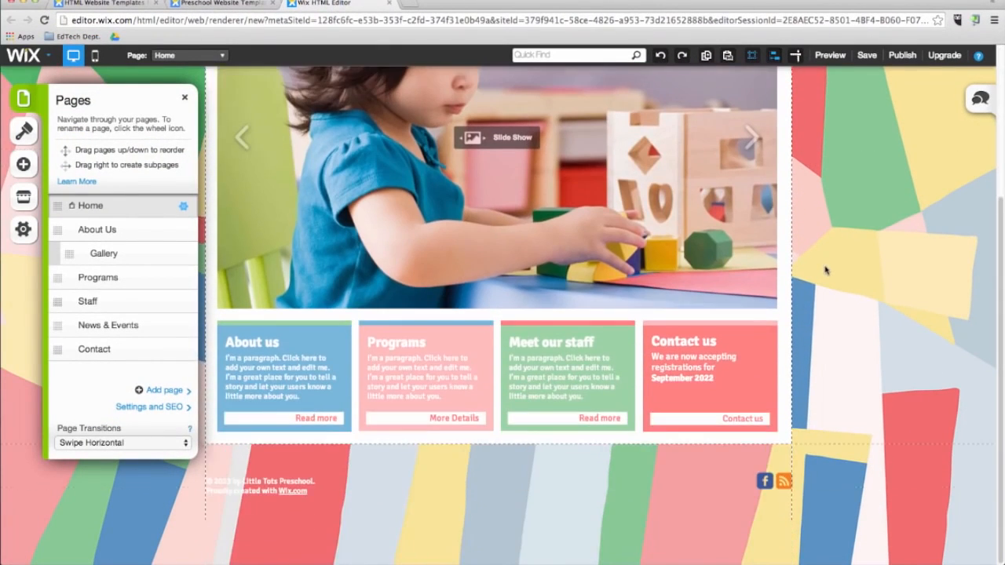
{"action": "scroll", "coordinate": [822, 269], "scroll_direction": "up", "scroll_amount": 5}
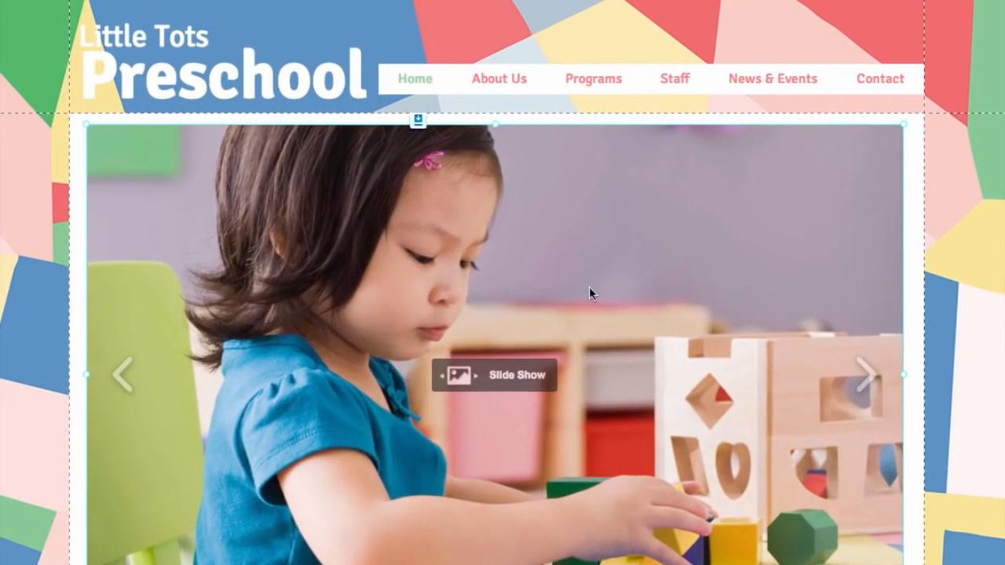
Step: Try moving the slideshow (undone), then shift the Programs text box slightly right
{"action": "mouse_move", "coordinate": [577, 290]}
{"action": "left_mouse_down"}
{"action": "mouse_move", "coordinate": [591, 285]}
{"action": "mouse_move", "coordinate": [567, 288]}
{"action": "mouse_move", "coordinate": [586, 287]}
{"action": "left_mouse_up"}
{"action": "key", "text": "super+z"}
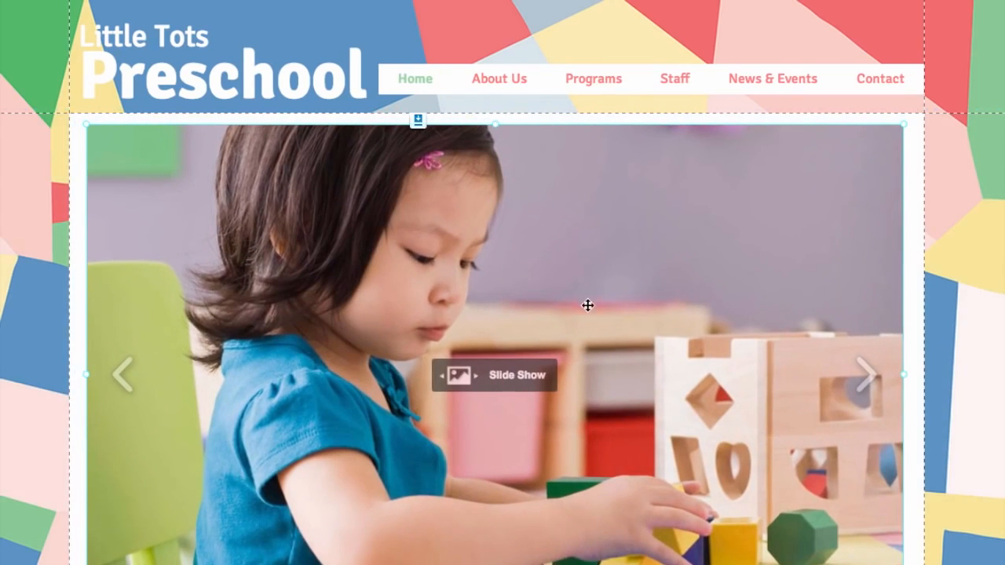
{"action": "scroll", "coordinate": [587, 301], "scroll_direction": "down", "scroll_amount": 3}
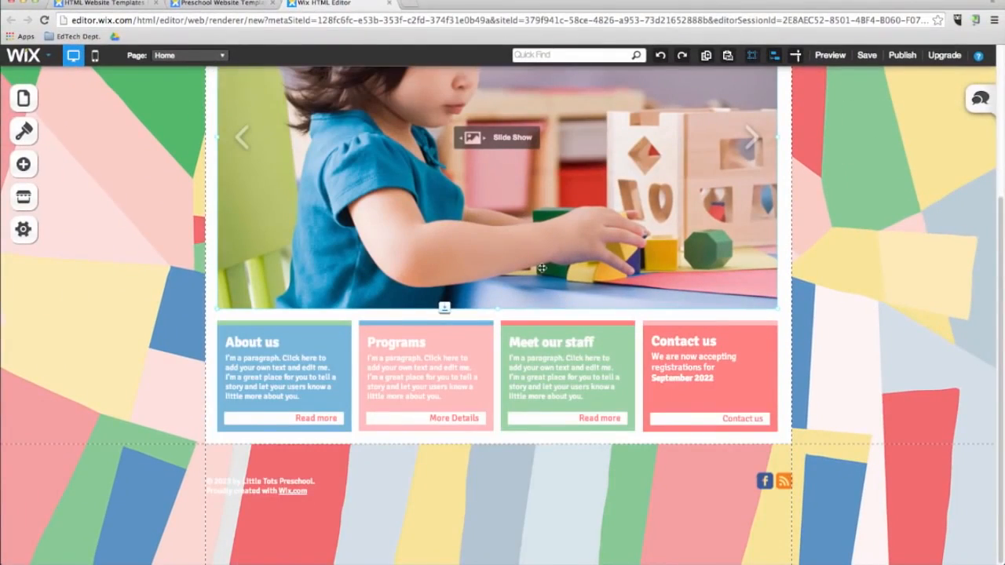
{"action": "left_click", "coordinate": [385, 365]}
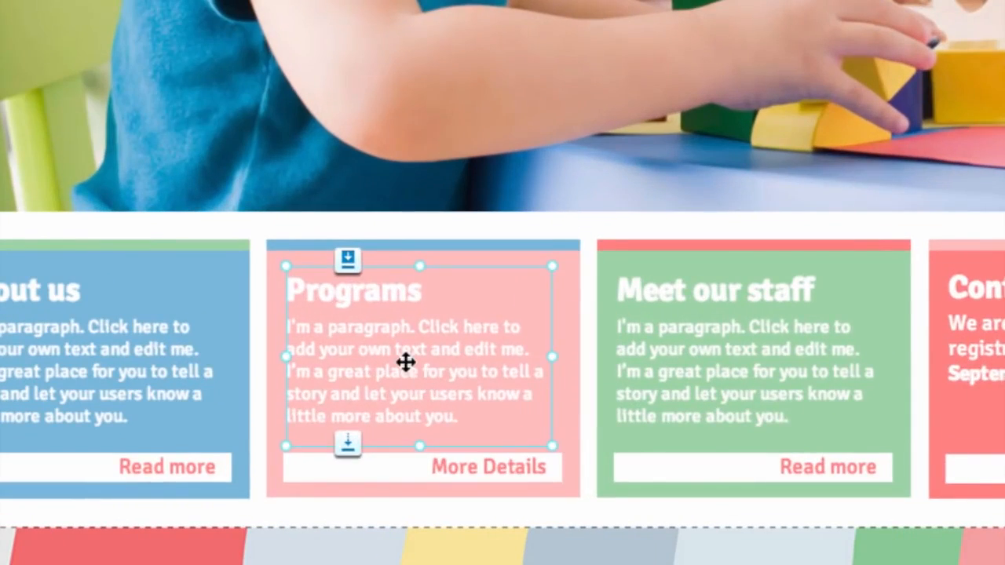
{"action": "mouse_move", "coordinate": [405, 362]}
{"action": "left_mouse_down"}
{"action": "mouse_move", "coordinate": [411, 350]}
{"action": "mouse_move", "coordinate": [410, 359]}
{"action": "left_mouse_up"}
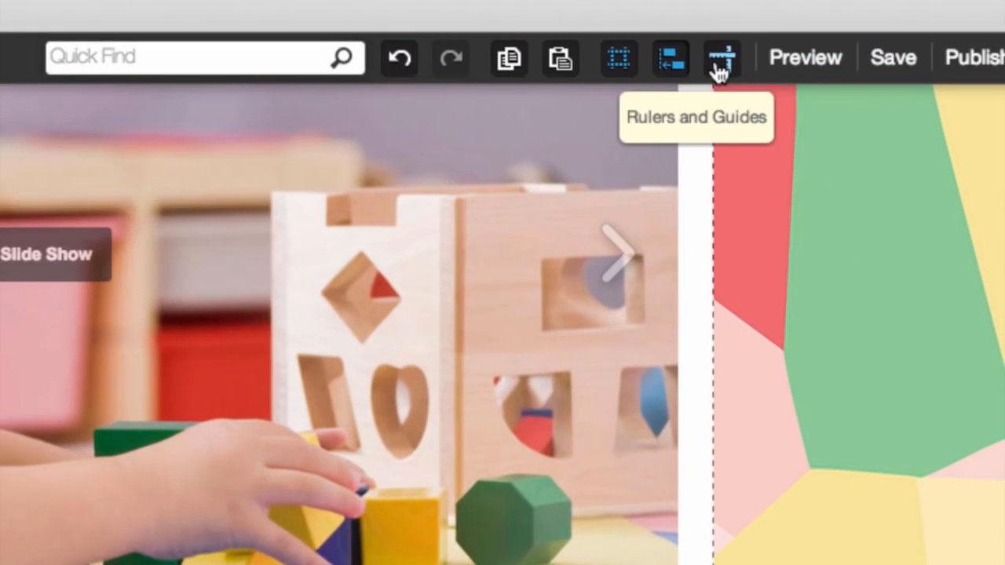
Step: Turn on rulers and guides, then switch to Preview Mode
{"action": "left_click", "coordinate": [719, 69]}
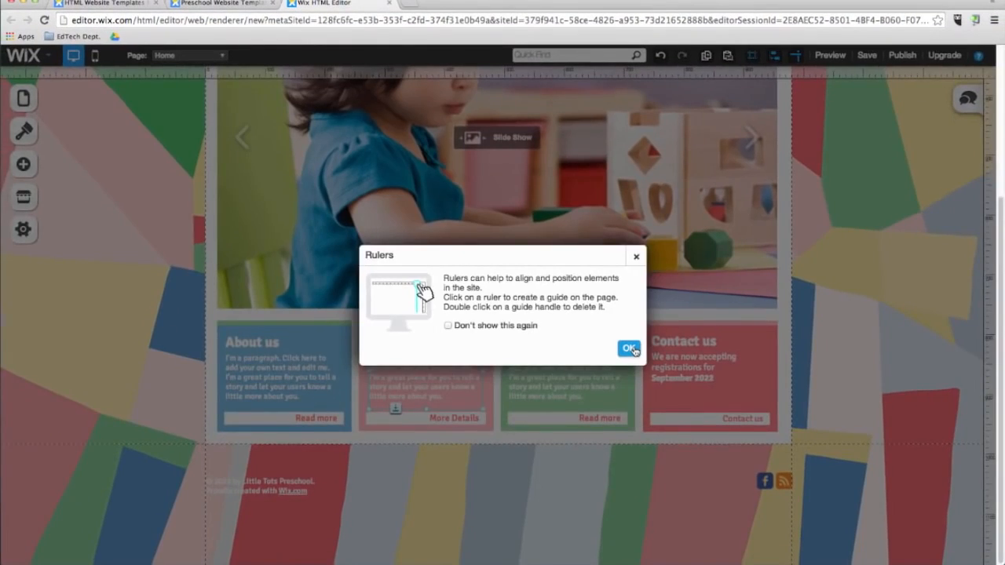
{"action": "left_click", "coordinate": [632, 350]}
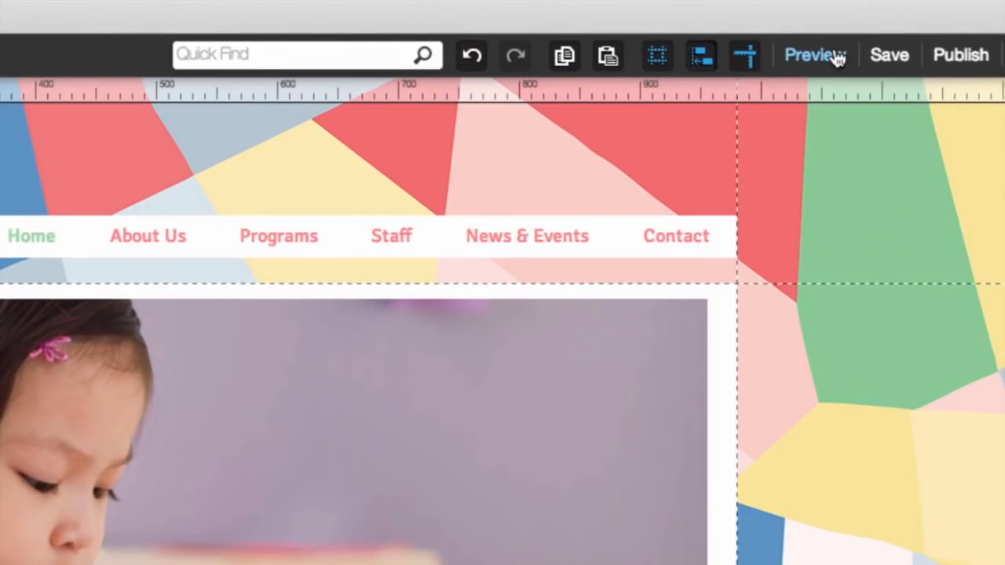
{"action": "left_click", "coordinate": [830, 55]}
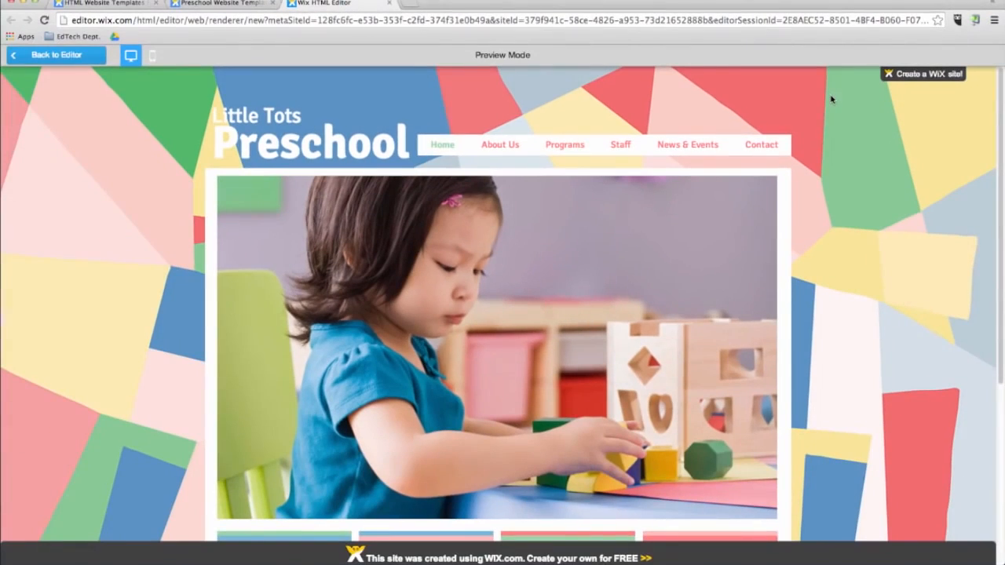
Step: Open the Gallery page under About Us, enlarge two photos, then return to the editor
{"action": "mouse_move", "coordinate": [499, 144]}
{"action": "left_click", "coordinate": [498, 168]}
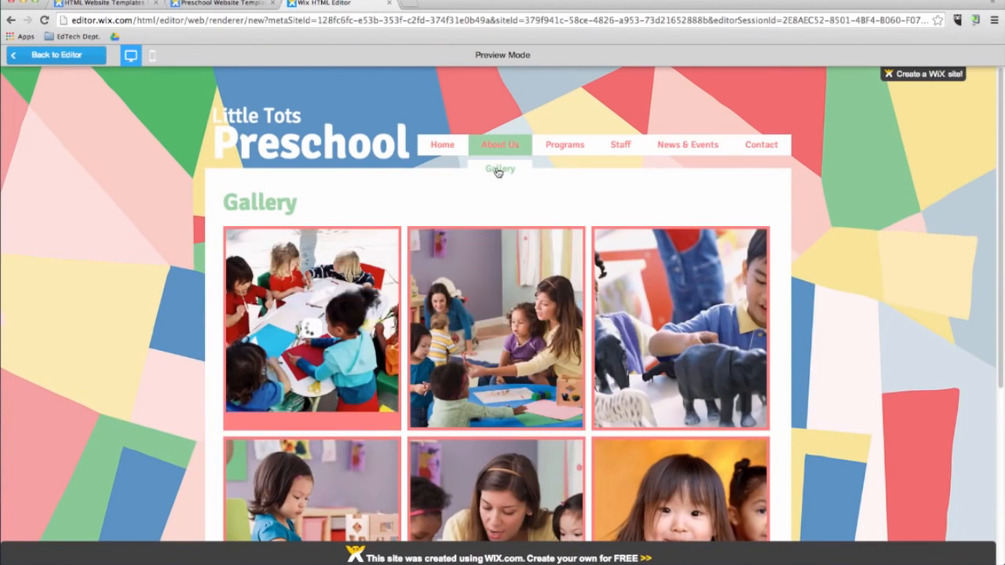
{"action": "left_click", "coordinate": [487, 314]}
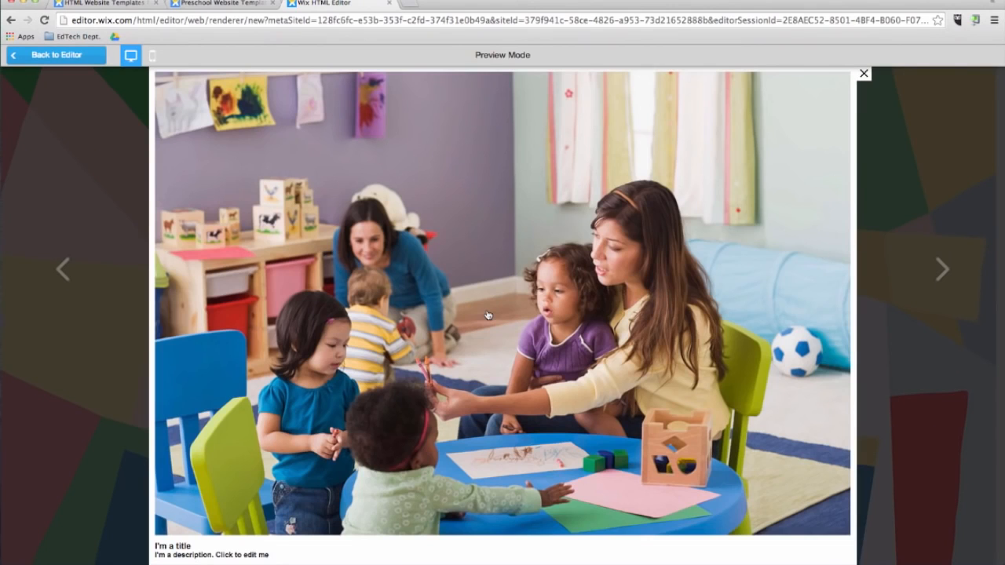
{"action": "left_click", "coordinate": [865, 74]}
{"action": "scroll", "coordinate": [814, 377], "scroll_direction": "down", "scroll_amount": 5}
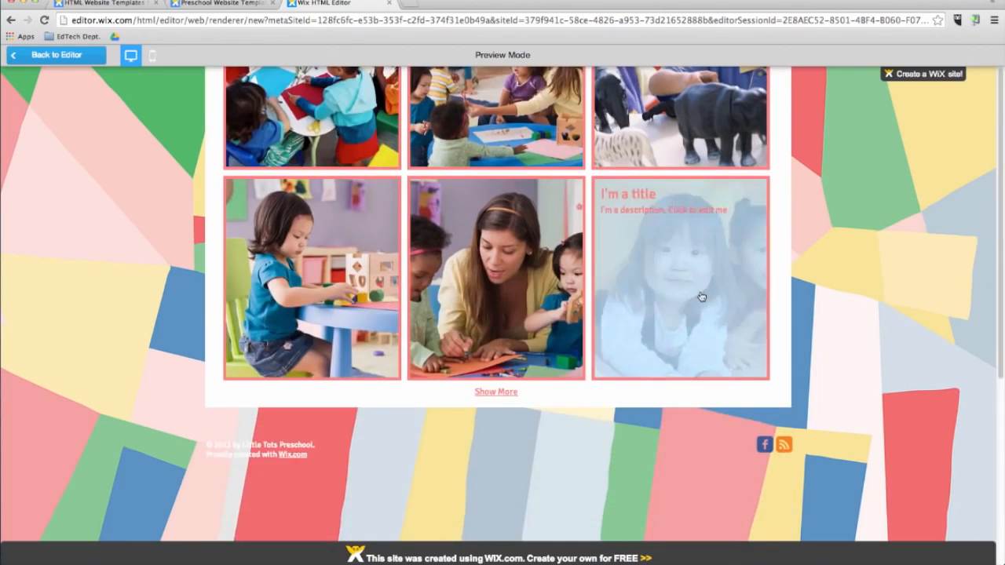
{"action": "left_click", "coordinate": [702, 296]}
{"action": "left_click", "coordinate": [863, 74]}
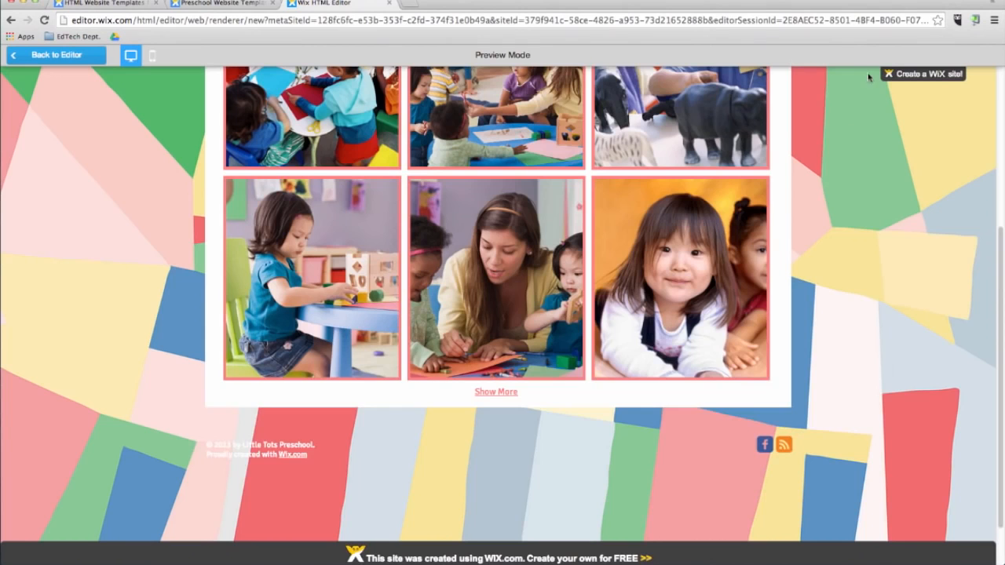
{"action": "scroll", "coordinate": [867, 210], "scroll_direction": "up", "scroll_amount": 4}
{"action": "left_click", "coordinate": [57, 55]}
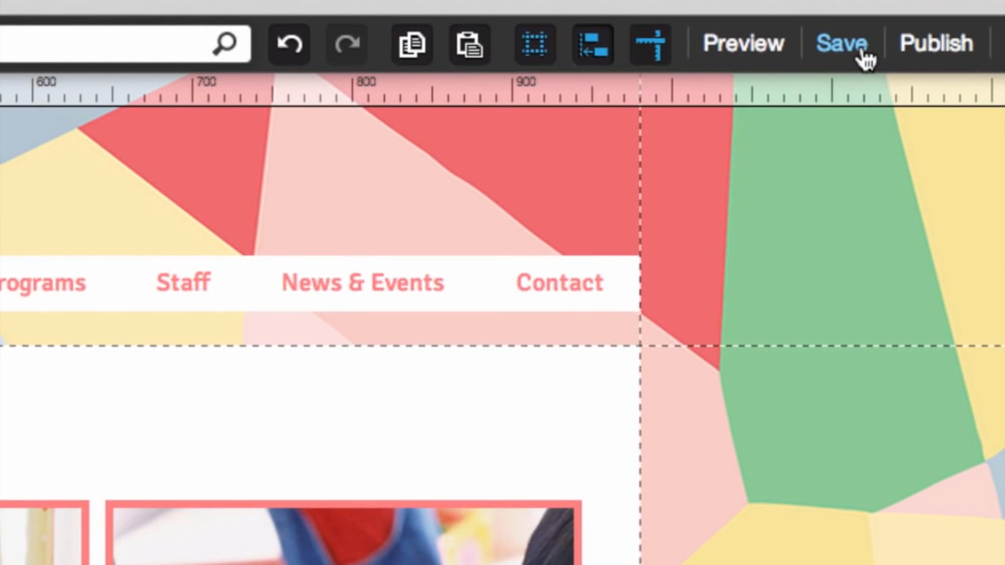
Step: Save the site under the name 'classsite' and acknowledge the confirmation
{"action": "left_click", "coordinate": [863, 56]}
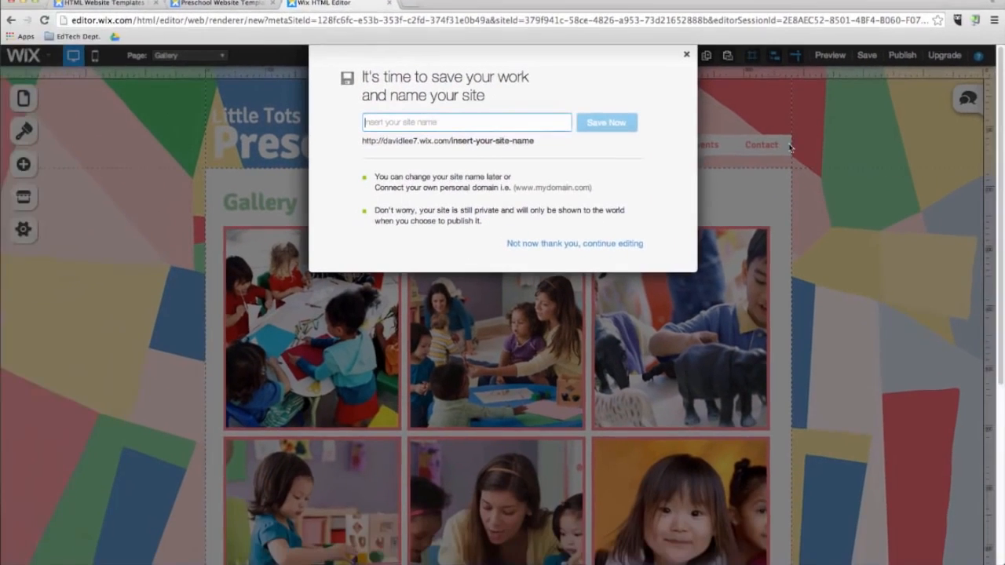
{"action": "type", "text": "class"}
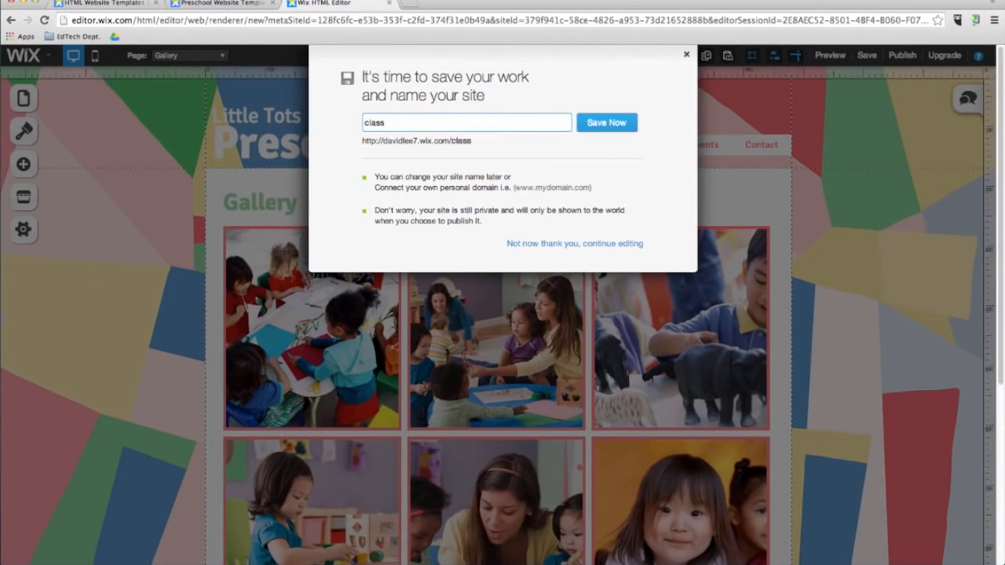
{"action": "type", "text": "site"}
{"action": "left_click", "coordinate": [606, 127]}
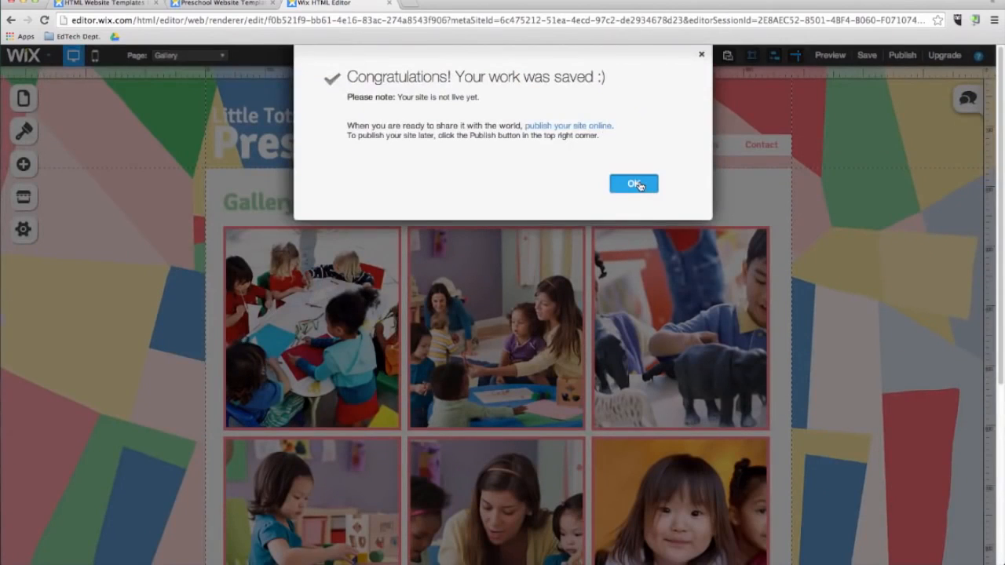
{"action": "left_click", "coordinate": [639, 182]}
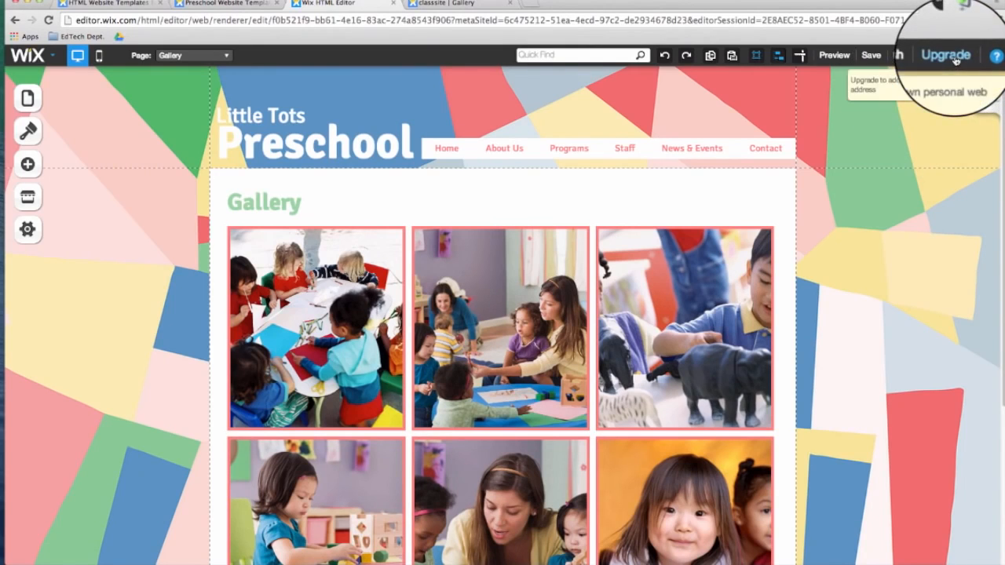
Step: Look over the premium plans, including Unlimited, then open the site's Pages list
{"action": "left_click", "coordinate": [946, 55]}
{"action": "scroll", "coordinate": [376, 369], "scroll_direction": "down", "scroll_amount": 1}
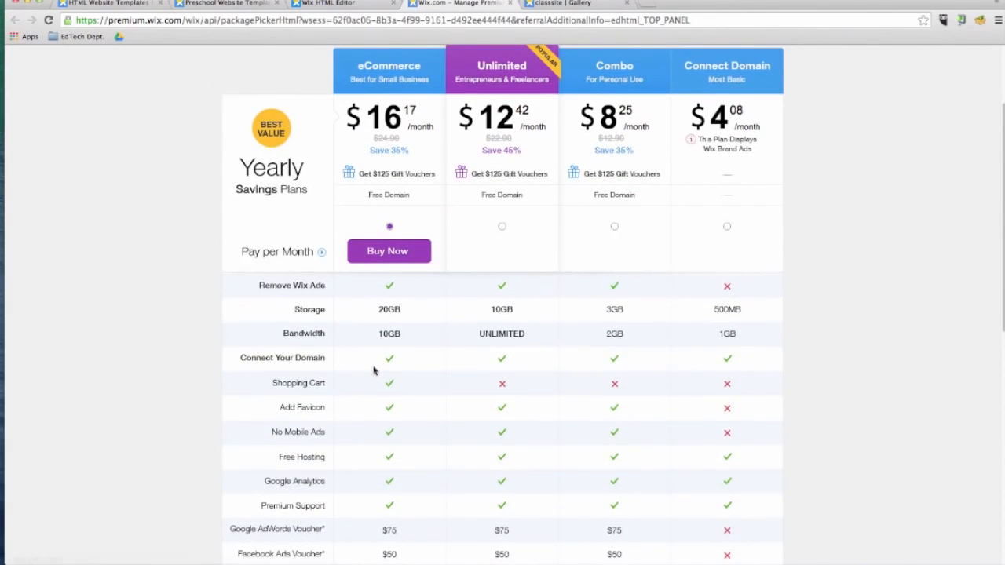
{"action": "left_click", "coordinate": [502, 226]}
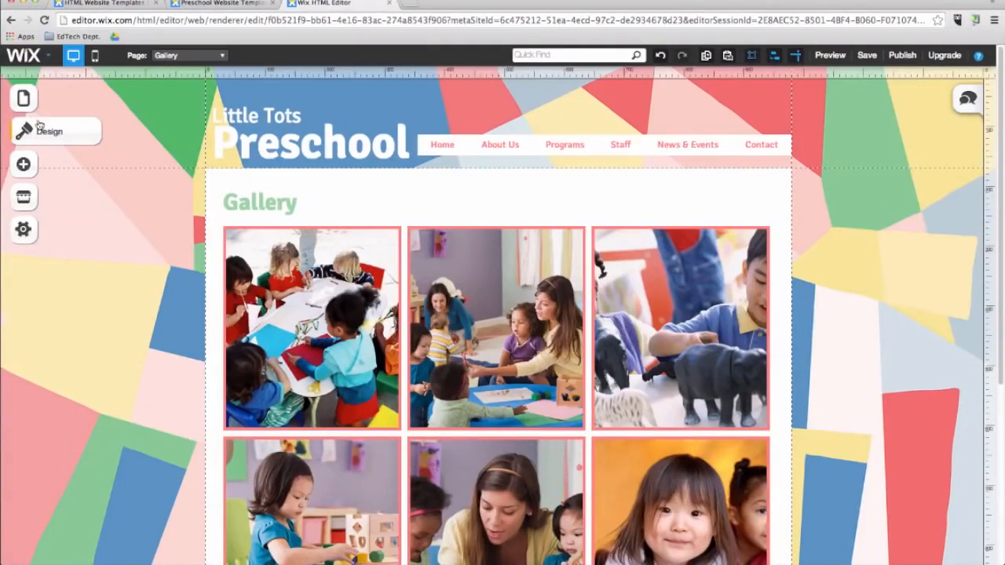
{"action": "left_click", "coordinate": [23, 100]}
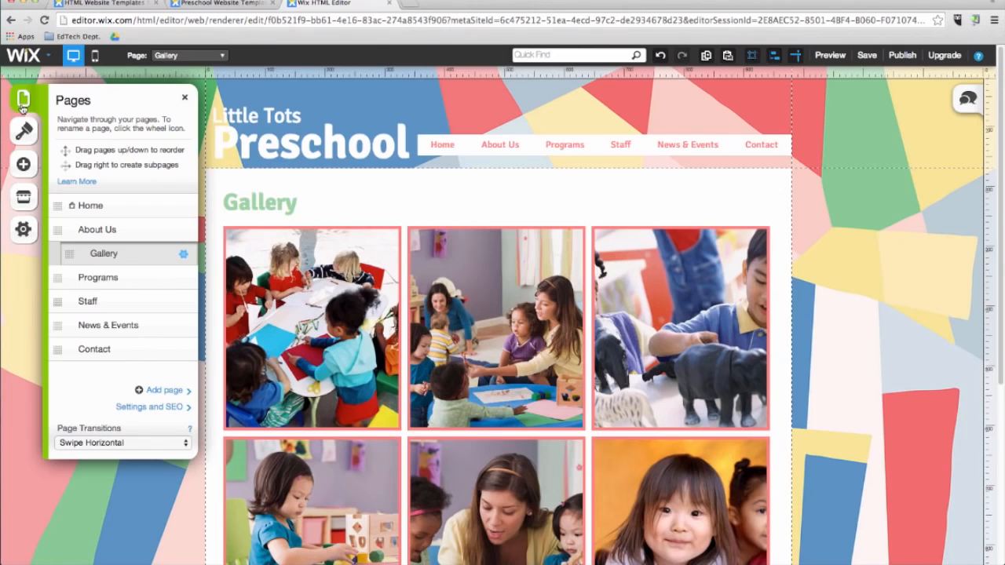
Step: Move Programs under Home and News & Events above Staff, then preview News & Events
{"action": "left_click_drag", "start_coordinate": [56, 277], "coordinate": [57, 230]}
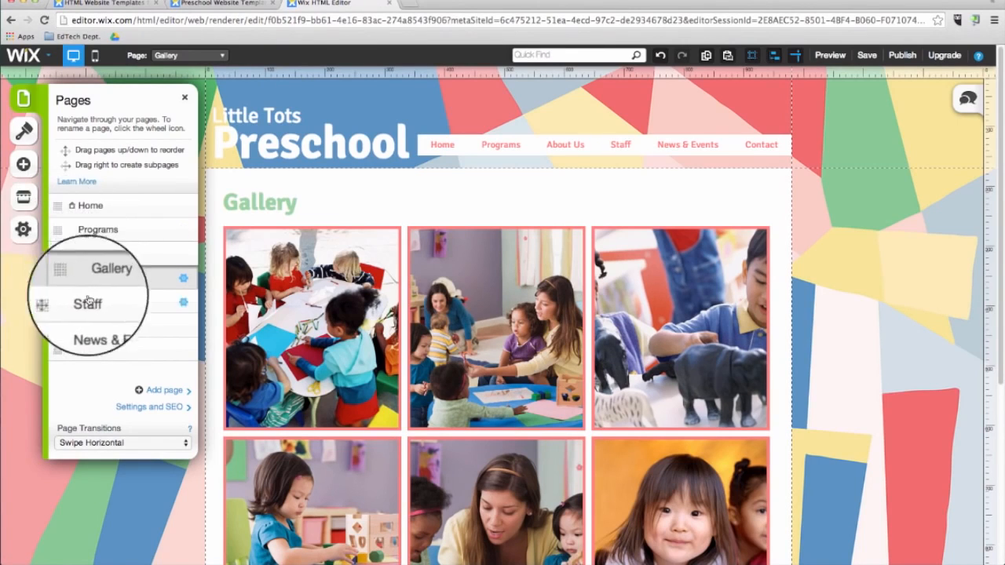
{"action": "left_click_drag", "start_coordinate": [70, 326], "coordinate": [58, 298]}
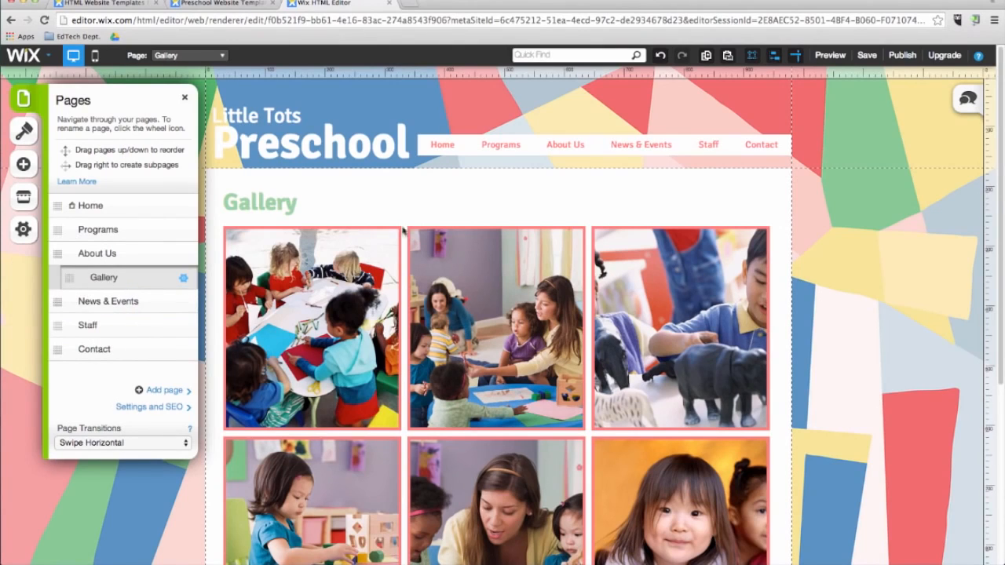
{"action": "left_click", "coordinate": [828, 55]}
{"action": "left_click", "coordinate": [650, 148]}
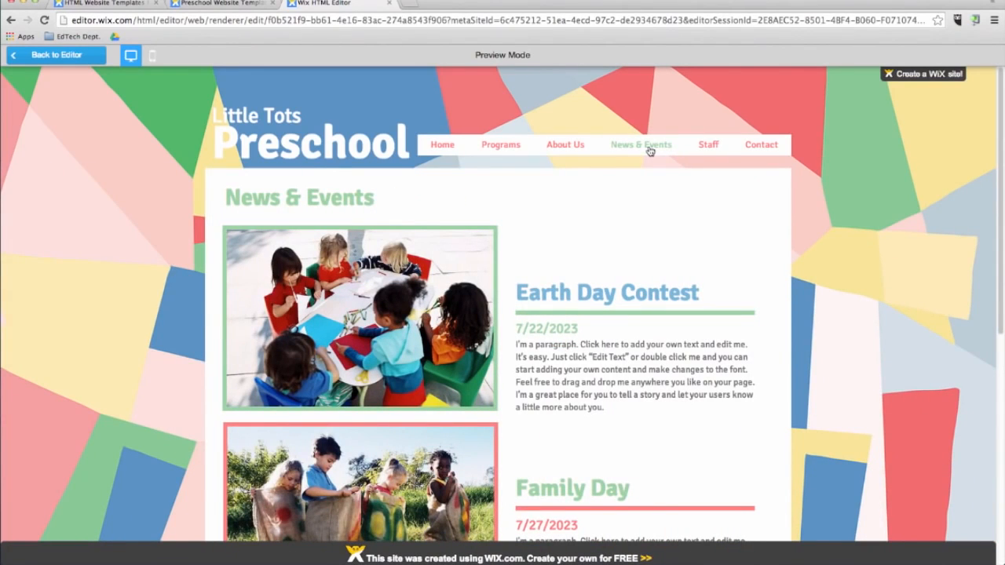
Step: Return to the editor and start adding a new page from the Pages list
{"action": "left_click", "coordinate": [57, 55]}
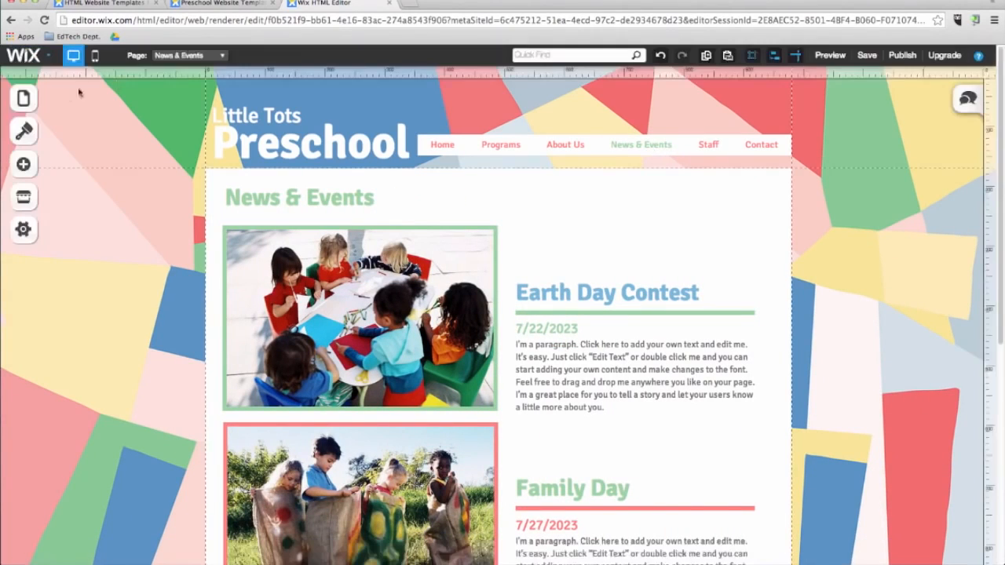
{"action": "left_click", "coordinate": [22, 99]}
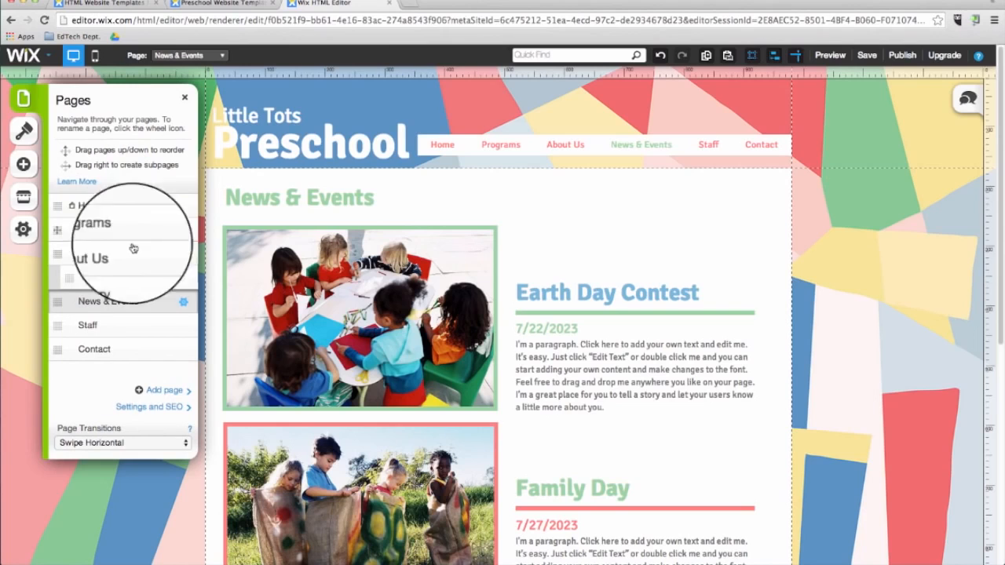
{"action": "left_click", "coordinate": [166, 392]}
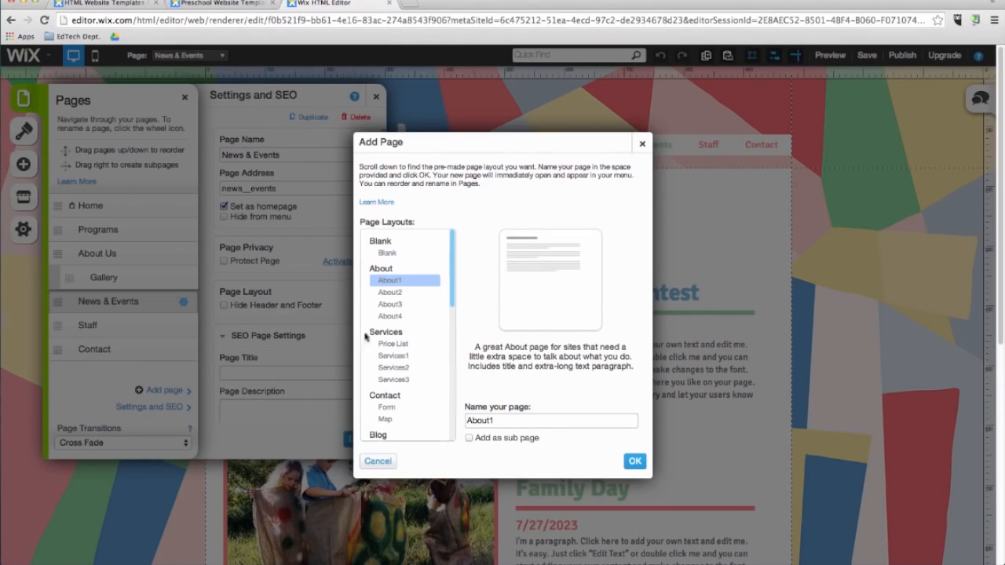
Step: Pick the About3 layout, rename the page 'School Clubs', and create it
{"action": "left_click", "coordinate": [383, 317]}
{"action": "left_click", "coordinate": [388, 306]}
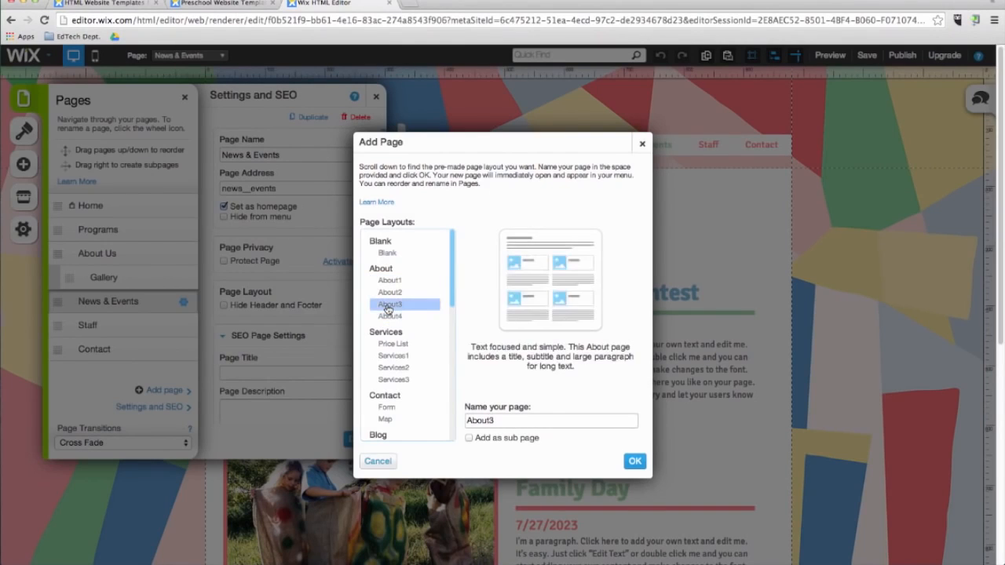
{"action": "double_click", "coordinate": [475, 419]}
{"action": "key", "text": "BackSpace"}
{"action": "type", "text": "School Clubs"}
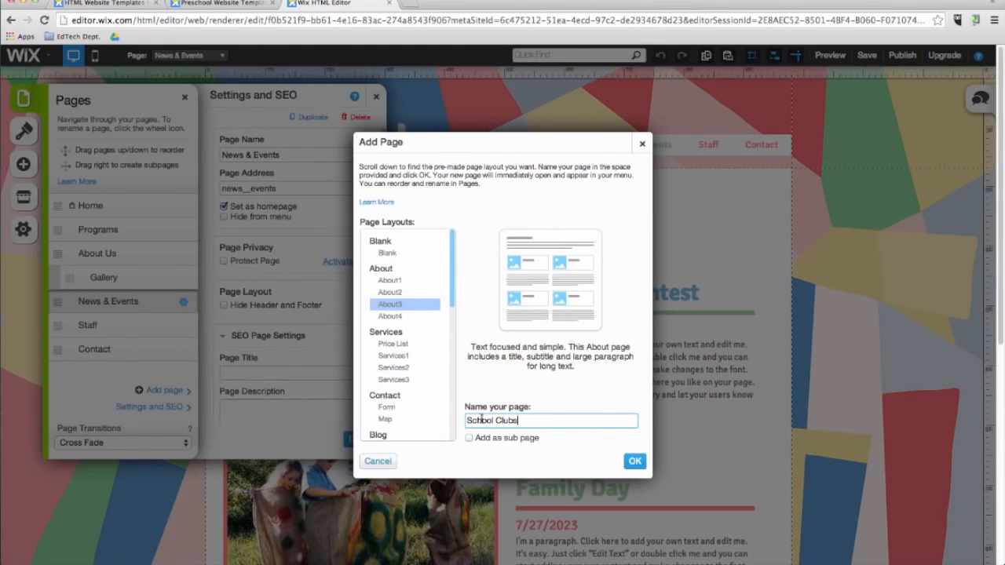
{"action": "left_click", "coordinate": [635, 463]}
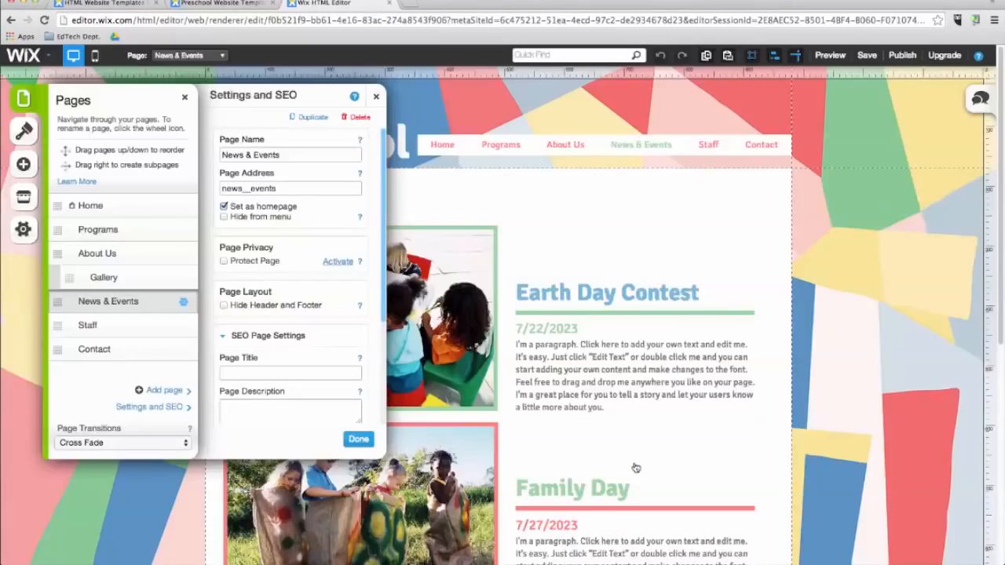
Step: Move School Clubs above Contact, set page transitions to Cross Fade, and open News & Events settings
{"action": "left_click_drag", "start_coordinate": [59, 374], "coordinate": [59, 348]}
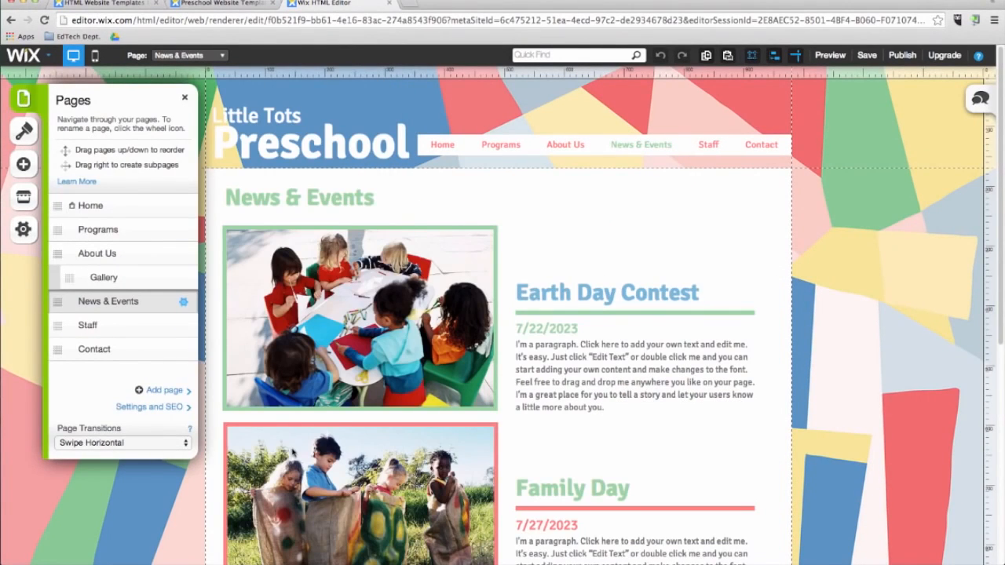
{"action": "left_click", "coordinate": [160, 444]}
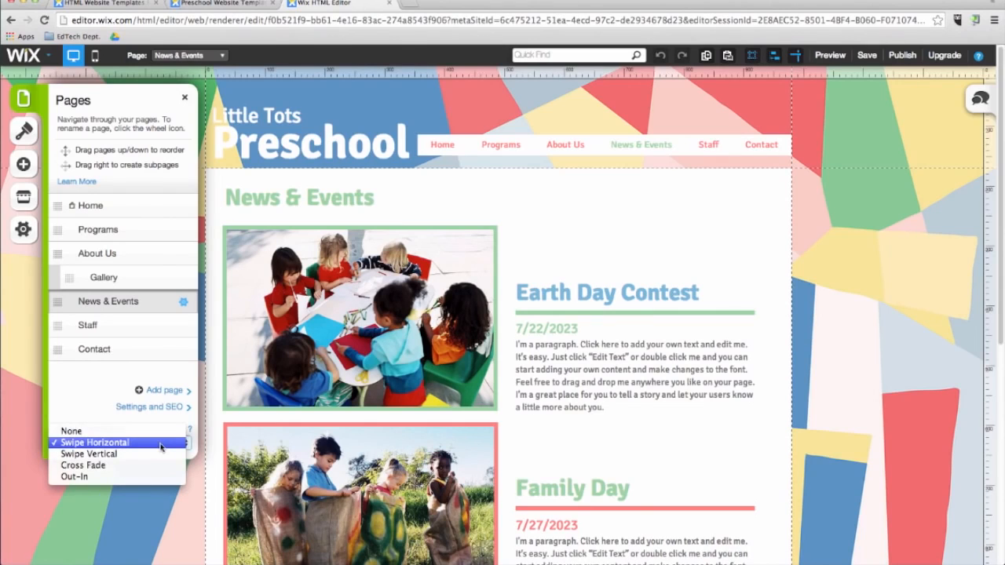
{"action": "left_click", "coordinate": [158, 454]}
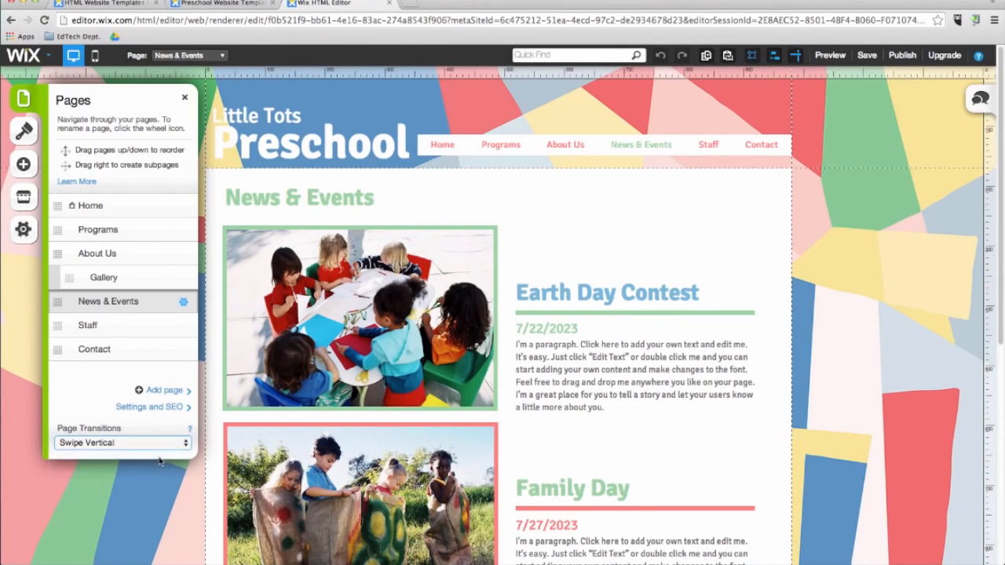
{"action": "left_click", "coordinate": [161, 445]}
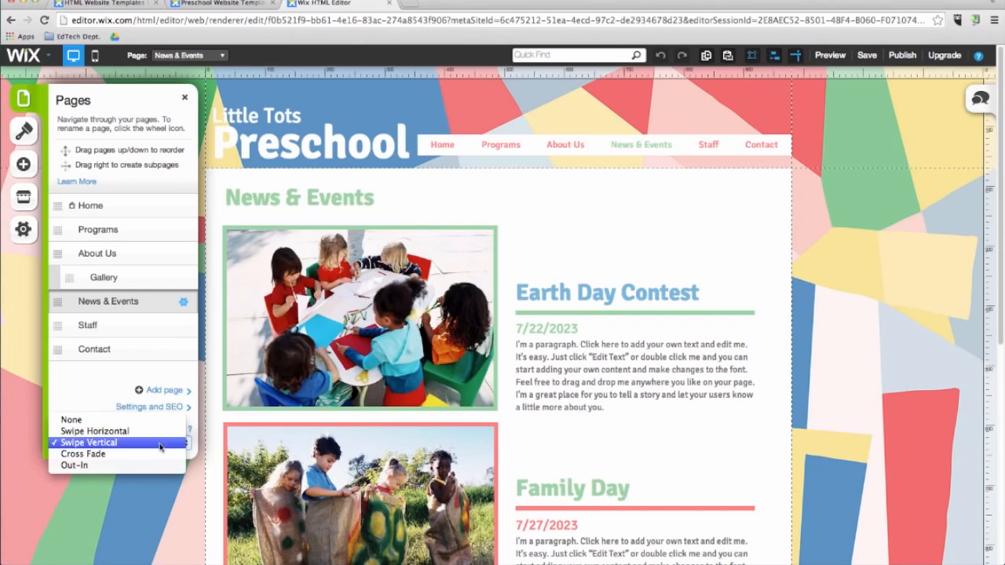
{"action": "left_click", "coordinate": [159, 454]}
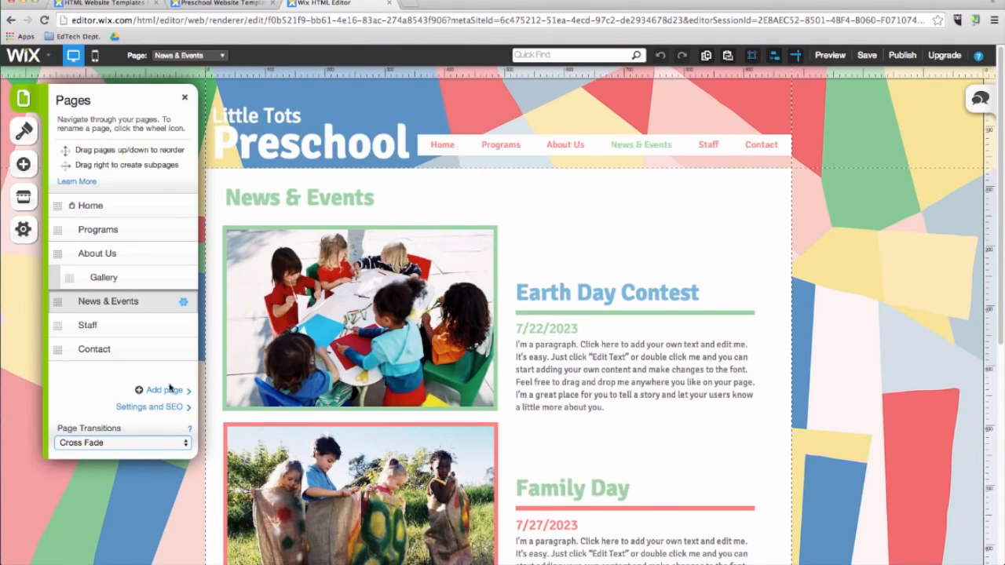
{"action": "left_click", "coordinate": [183, 304]}
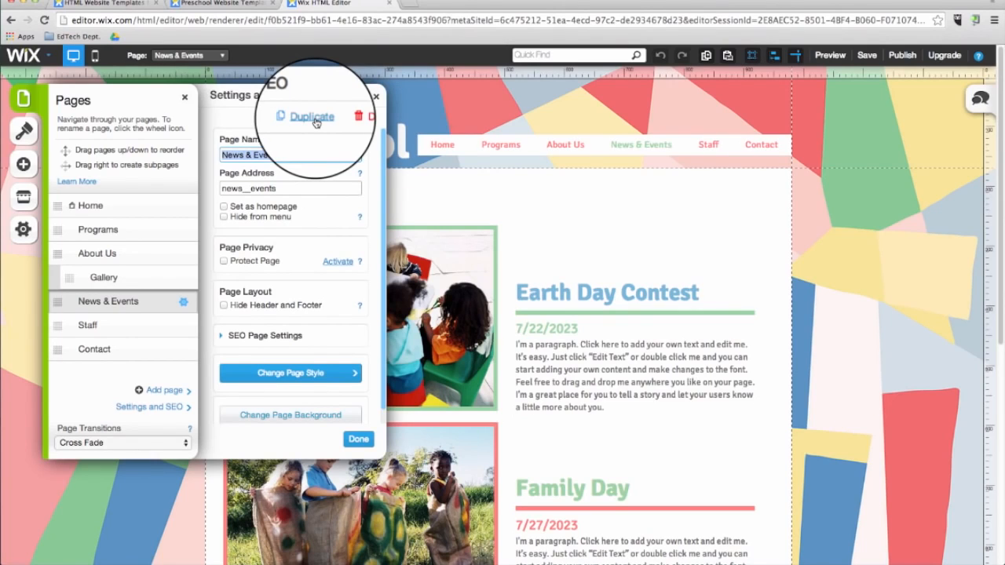
Step: Expand the page's SEO settings and go through the title, description and keywords fields
{"action": "left_click", "coordinate": [255, 335]}
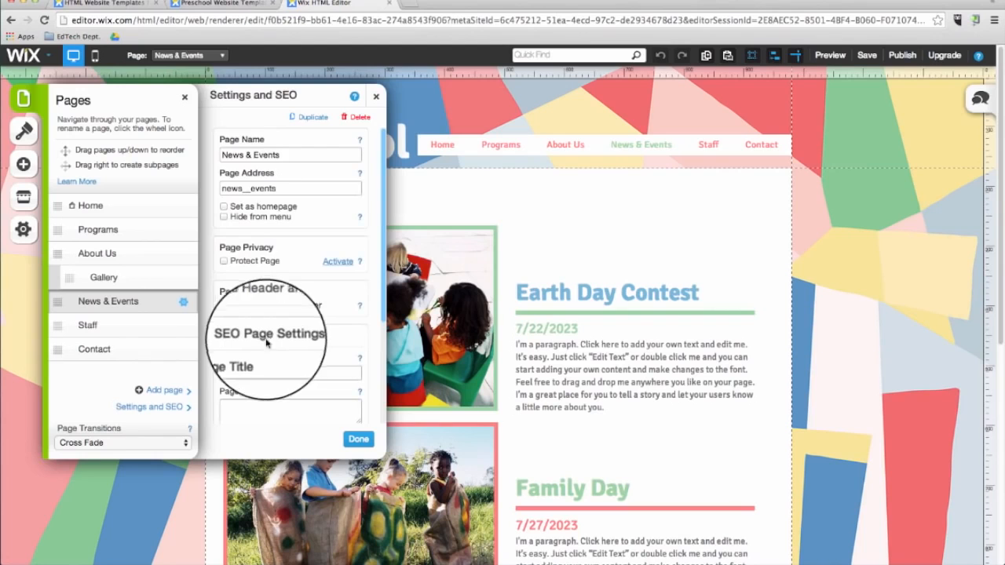
{"action": "left_click", "coordinate": [255, 335]}
{"action": "left_click", "coordinate": [257, 223]}
{"action": "left_click", "coordinate": [269, 255]}
{"action": "left_click", "coordinate": [265, 298]}
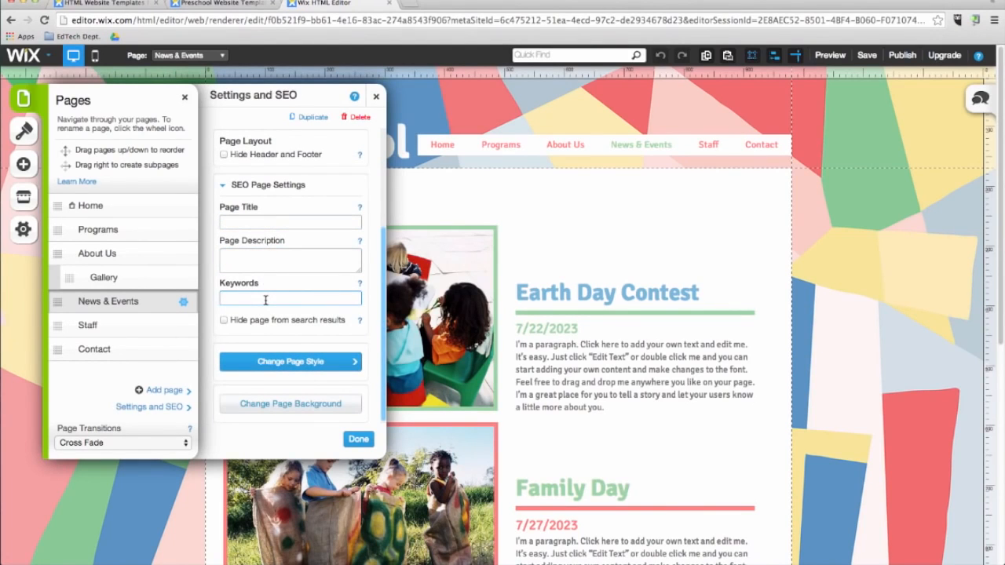
Step: Make News & Events the homepage, leave page protection unchanged, and hide it from the menu
{"action": "scroll", "coordinate": [265, 298], "scroll_direction": "up", "scroll_amount": 5}
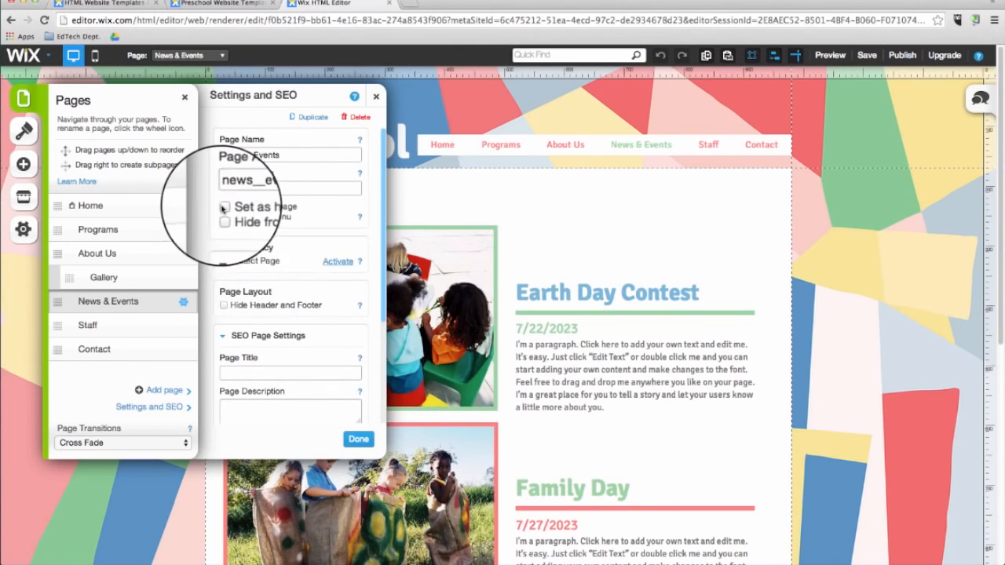
{"action": "left_click", "coordinate": [224, 207]}
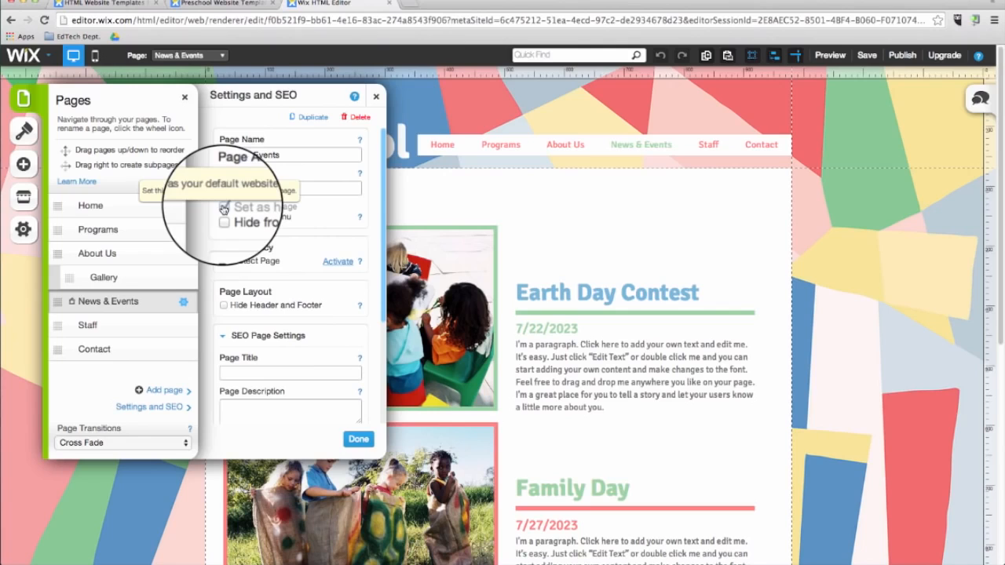
{"action": "left_click", "coordinate": [224, 261]}
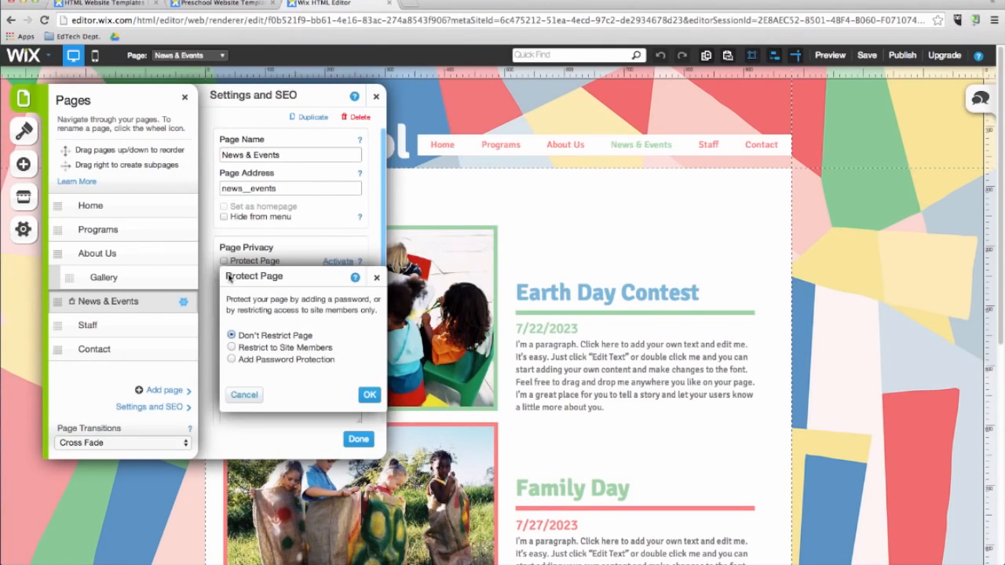
{"action": "left_click", "coordinate": [375, 278]}
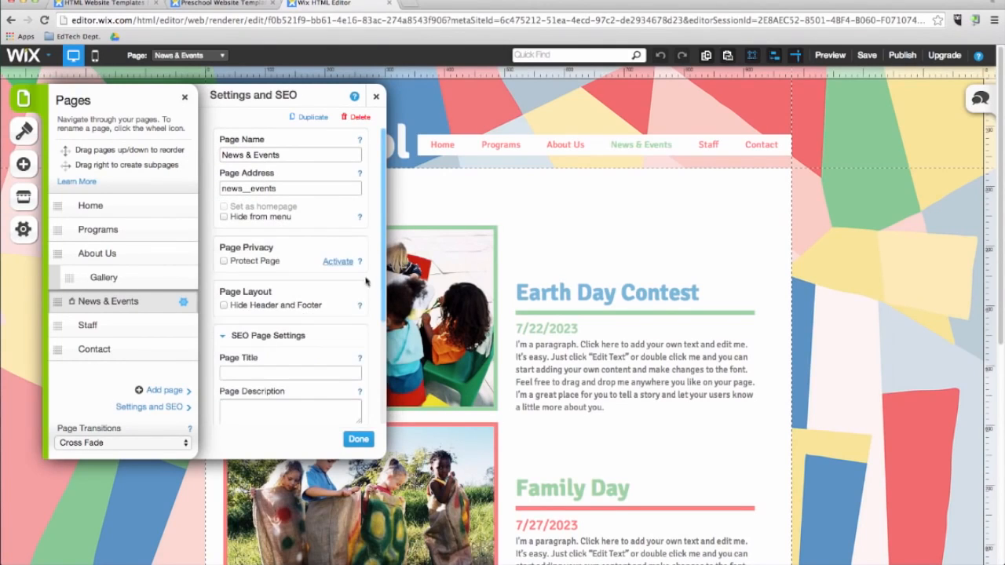
{"action": "left_click", "coordinate": [224, 217]}
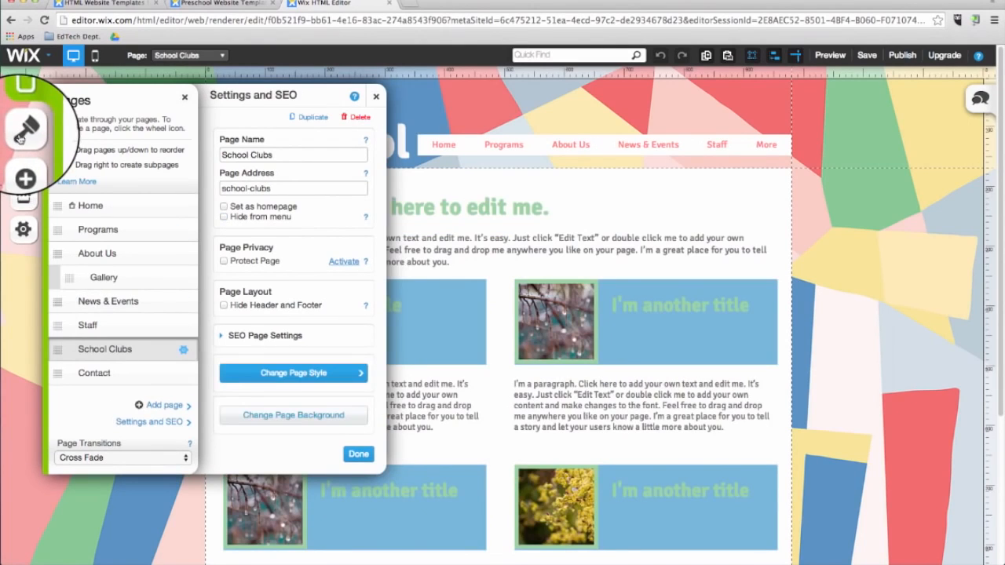
Step: Apply the Colorful Diamonds pattern from Wix's free images as the page background
{"action": "left_click", "coordinate": [24, 131]}
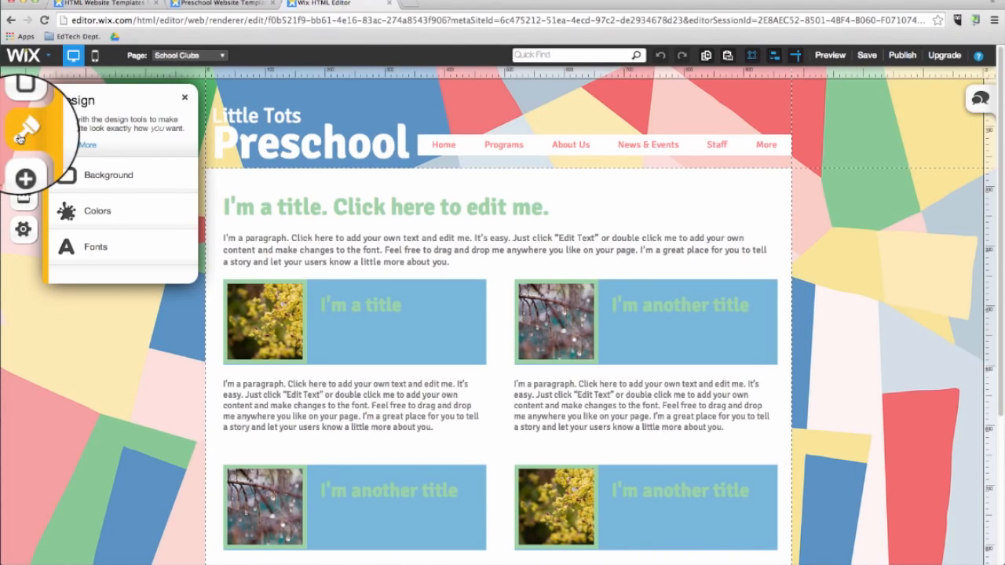
{"action": "left_click", "coordinate": [80, 166]}
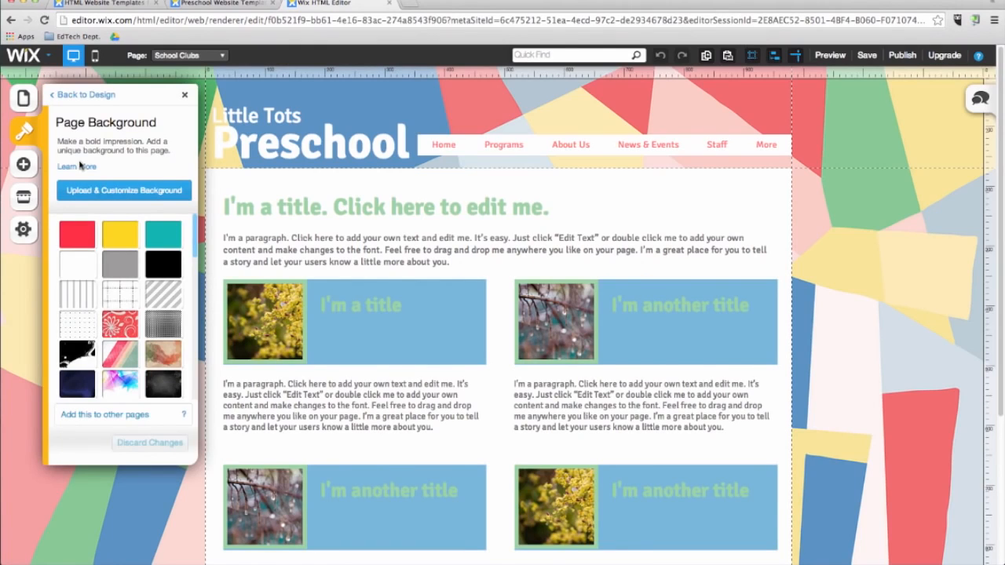
{"action": "left_click", "coordinate": [108, 198]}
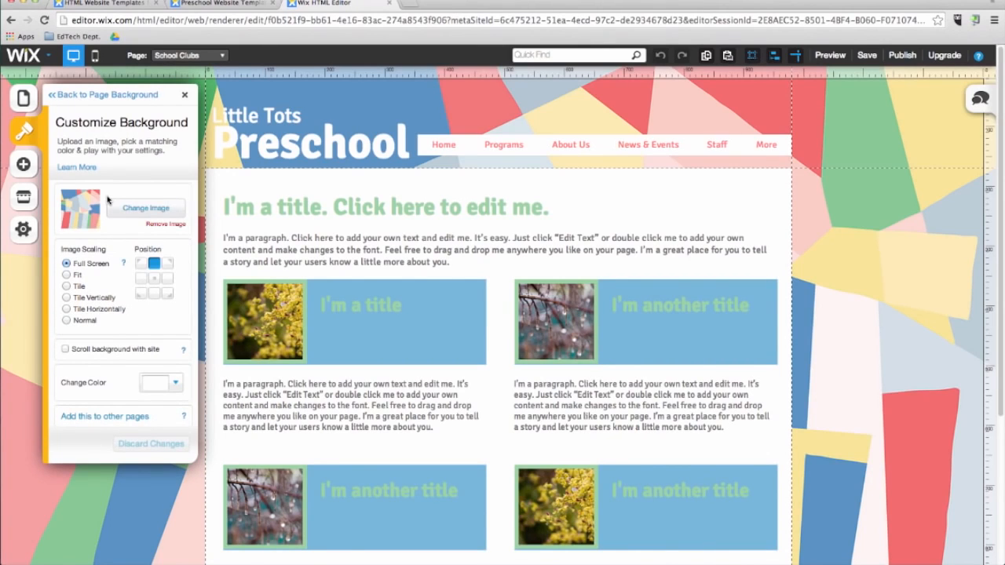
{"action": "left_click", "coordinate": [134, 215]}
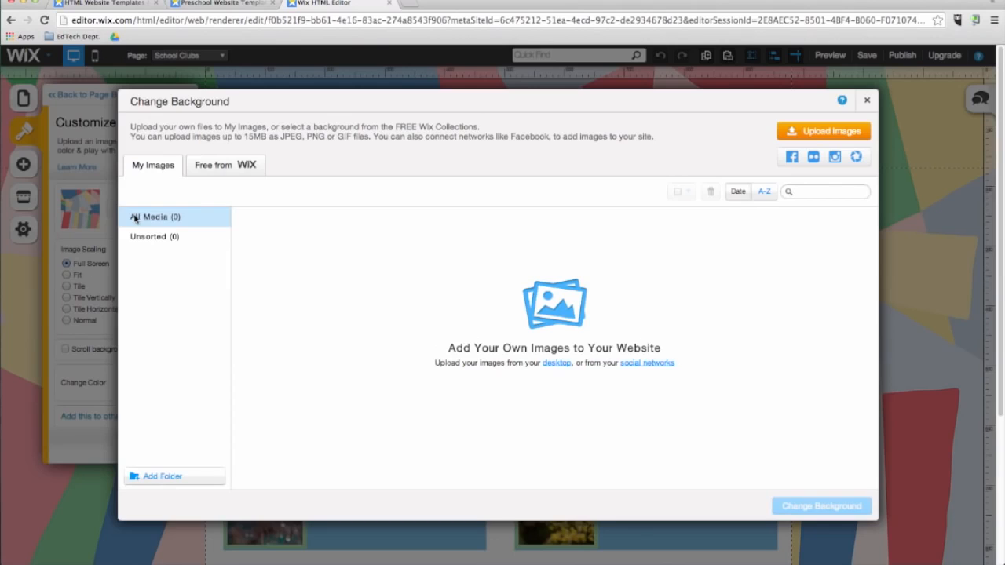
{"action": "left_click", "coordinate": [213, 166]}
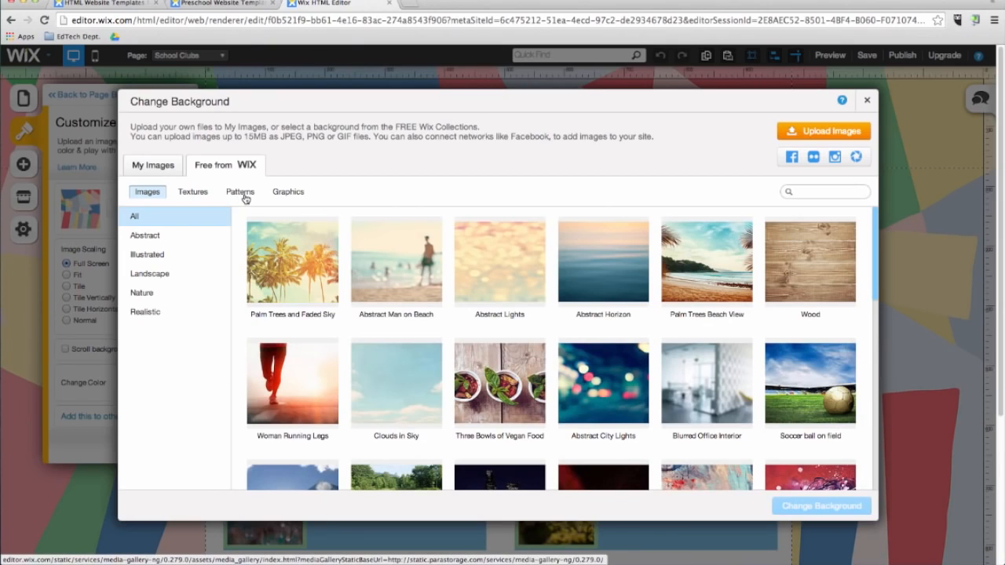
{"action": "left_click", "coordinate": [240, 192]}
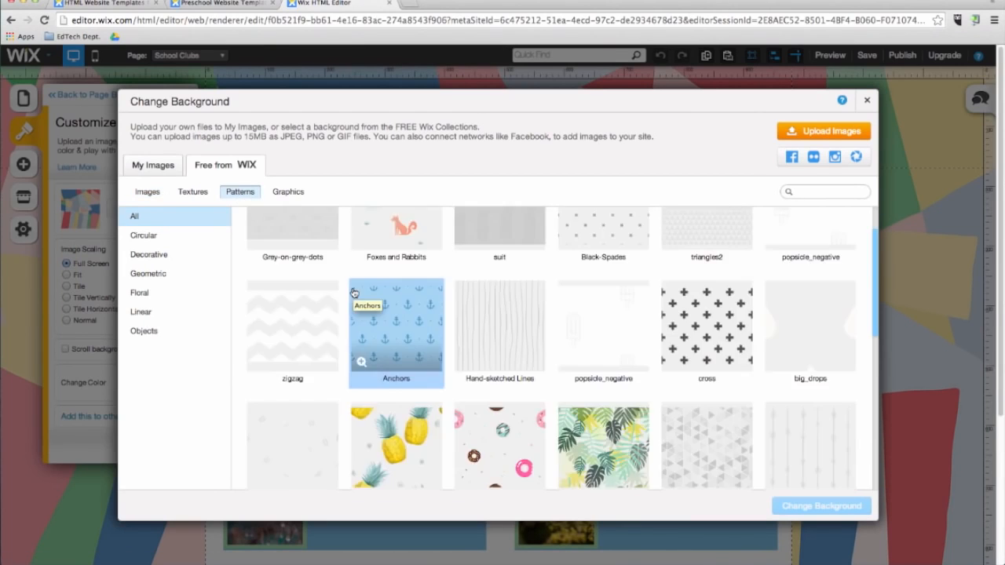
{"action": "scroll", "coordinate": [354, 289], "scroll_direction": "down", "scroll_amount": 5}
{"action": "scroll", "coordinate": [353, 292], "scroll_direction": "down", "scroll_amount": 3}
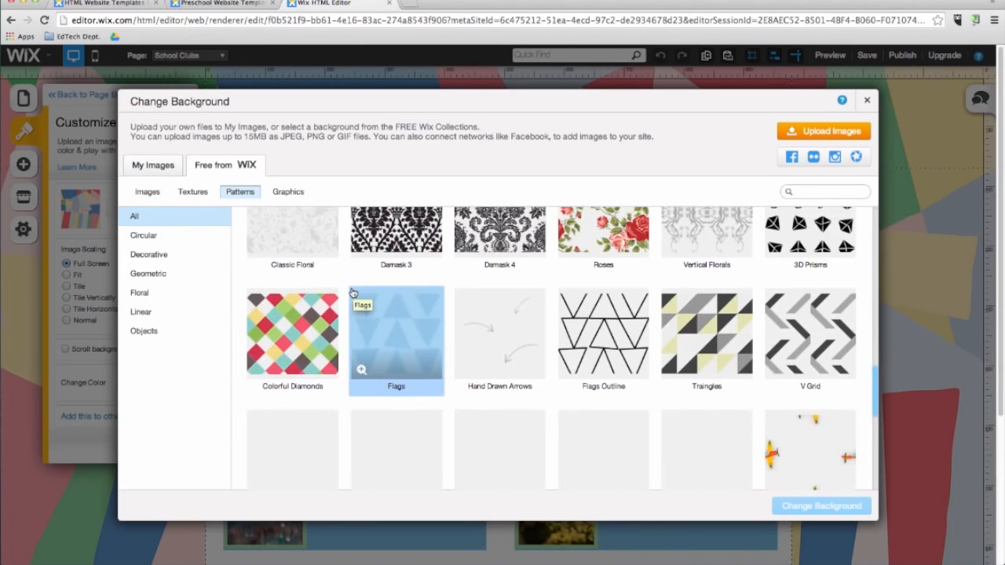
{"action": "left_click", "coordinate": [302, 325]}
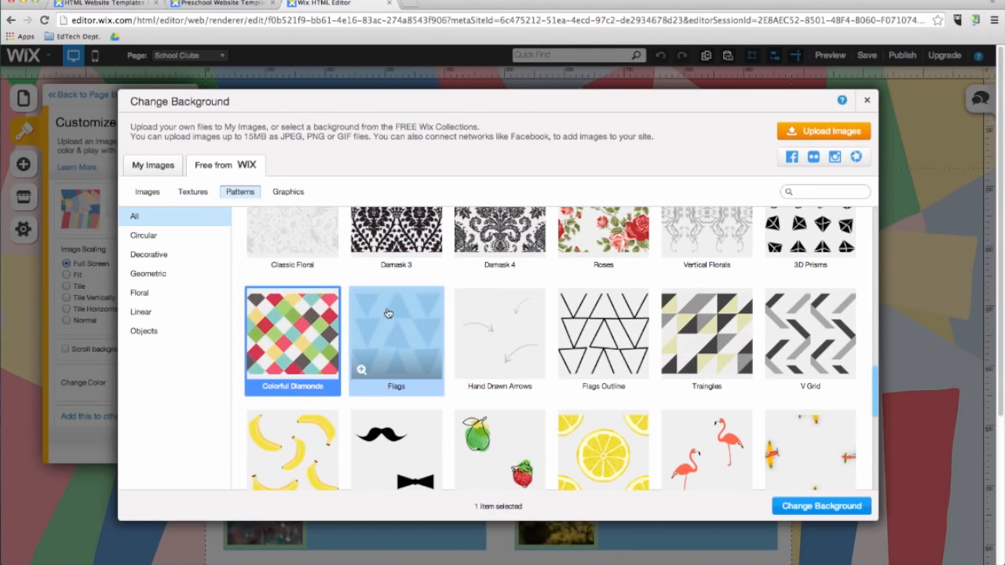
{"action": "left_click", "coordinate": [816, 506]}
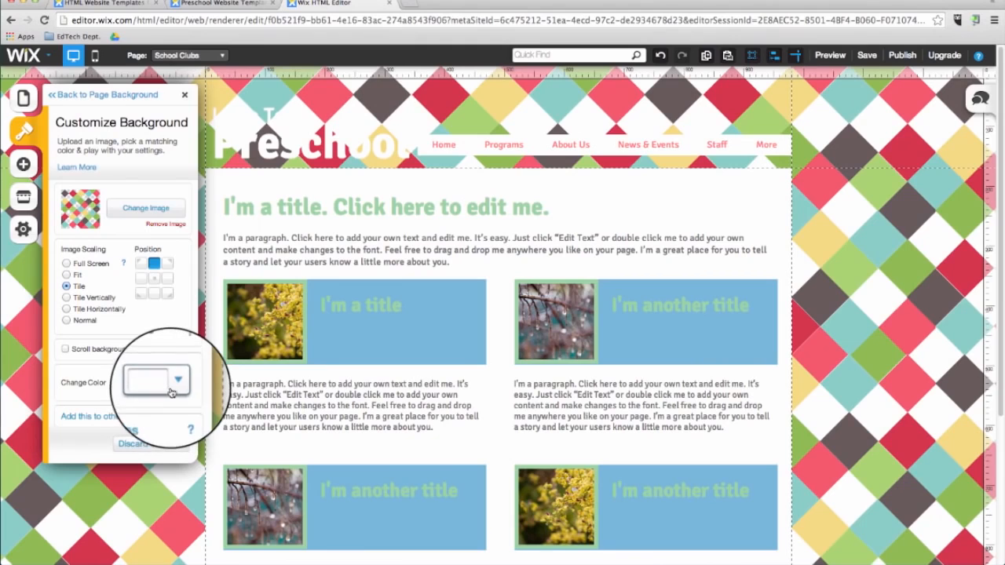
Step: Try light blue, then pink, as the background colour and return to the design options
{"action": "left_click", "coordinate": [172, 390]}
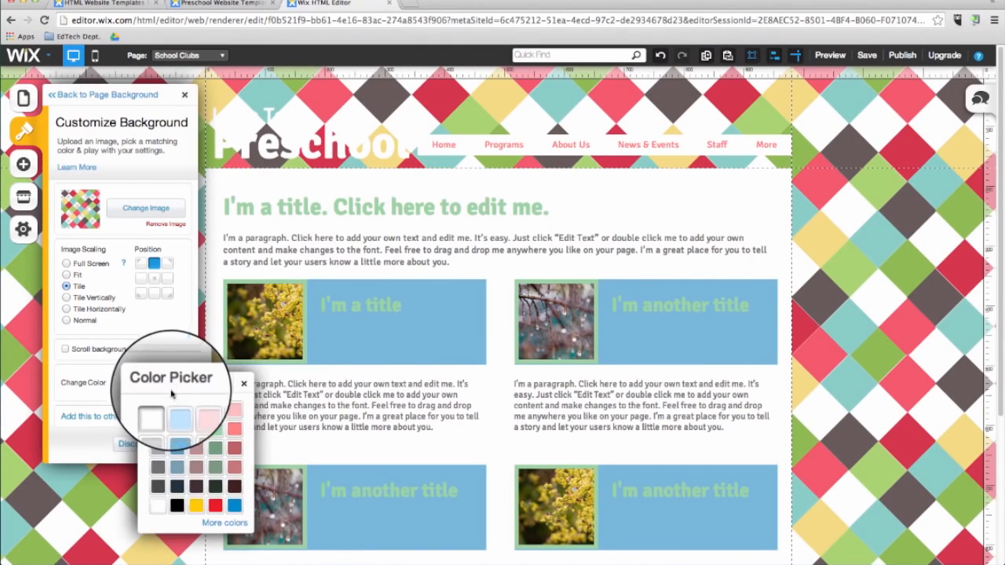
{"action": "left_click", "coordinate": [179, 411]}
{"action": "left_click", "coordinate": [175, 382]}
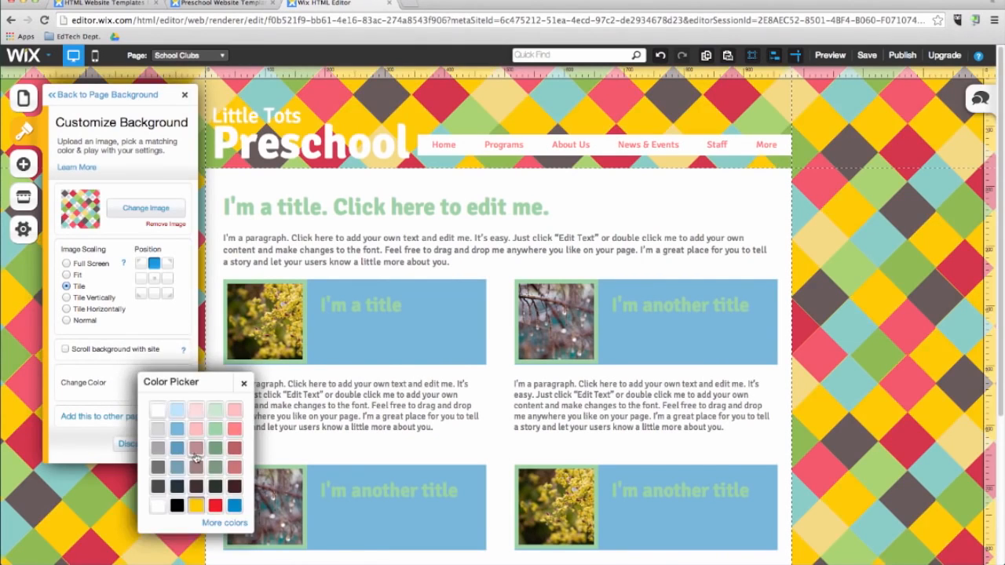
{"action": "left_click", "coordinate": [154, 424]}
{"action": "left_click", "coordinate": [63, 95]}
{"action": "left_click", "coordinate": [63, 98]}
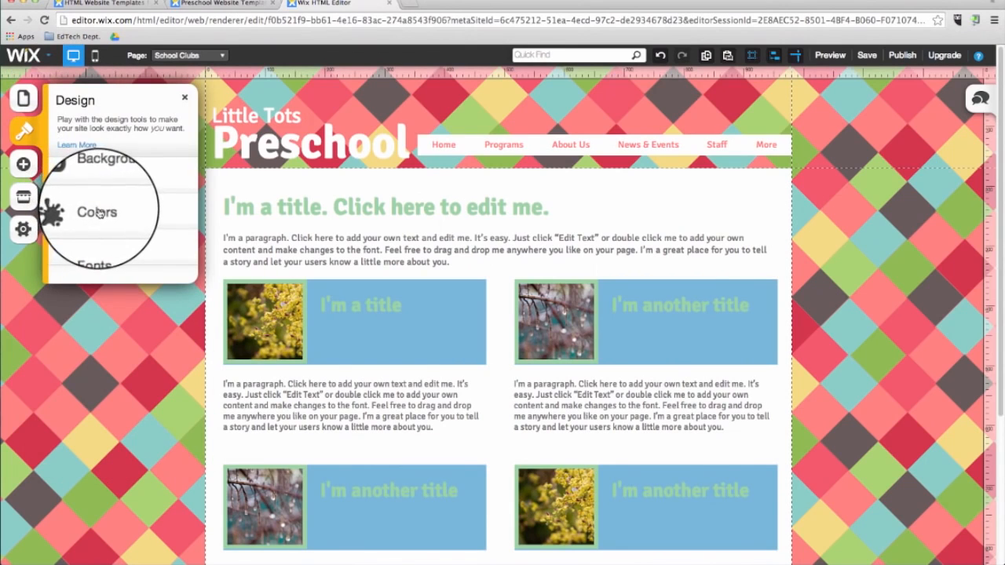
Step: Apply the I See Red colour palette after trying Lets Hear It For The Boys
{"action": "left_click", "coordinate": [94, 212]}
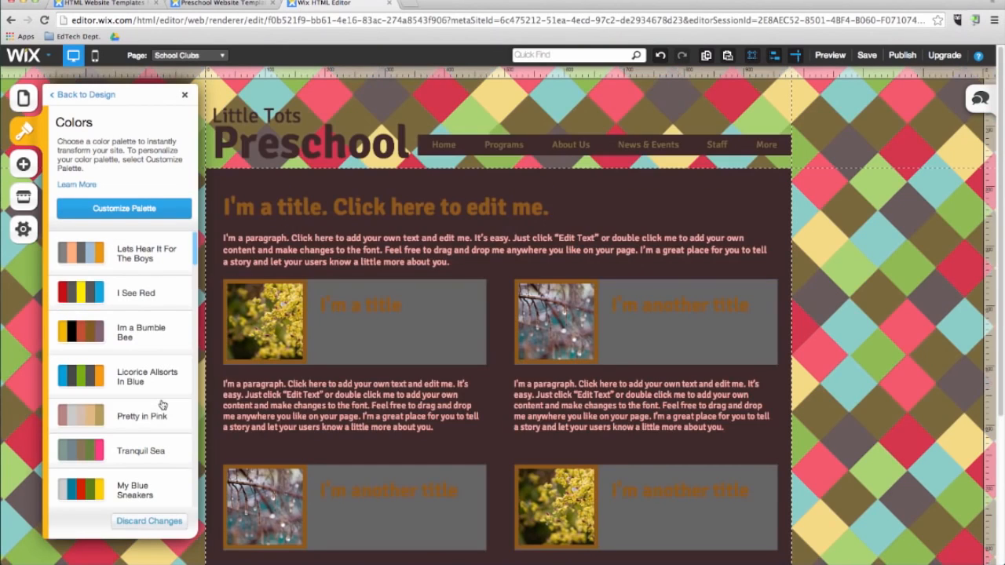
{"action": "left_click", "coordinate": [149, 252]}
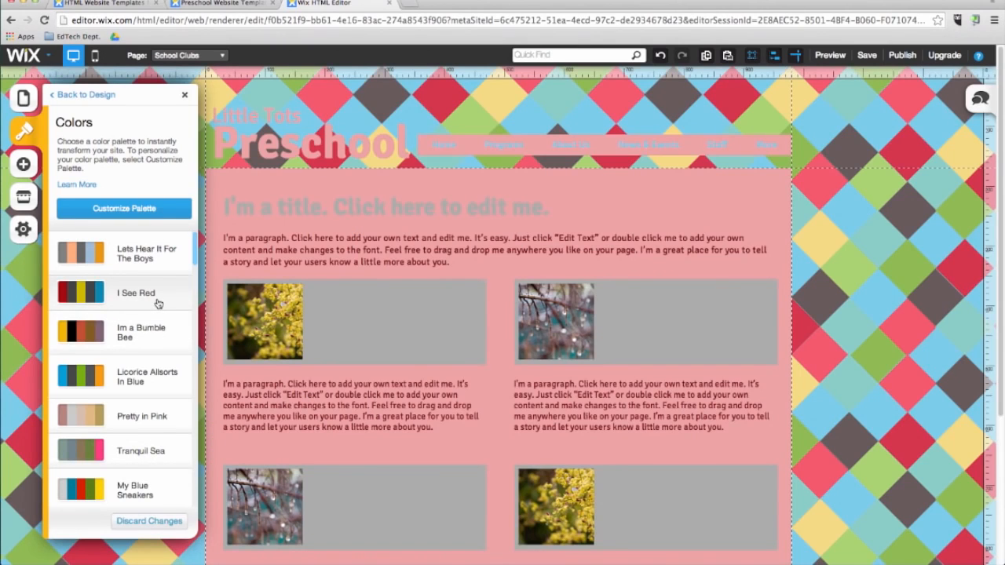
{"action": "left_click", "coordinate": [158, 303]}
Step: Lighten the palette's red main colour to E25D5D and confirm it
{"action": "left_click", "coordinate": [155, 216]}
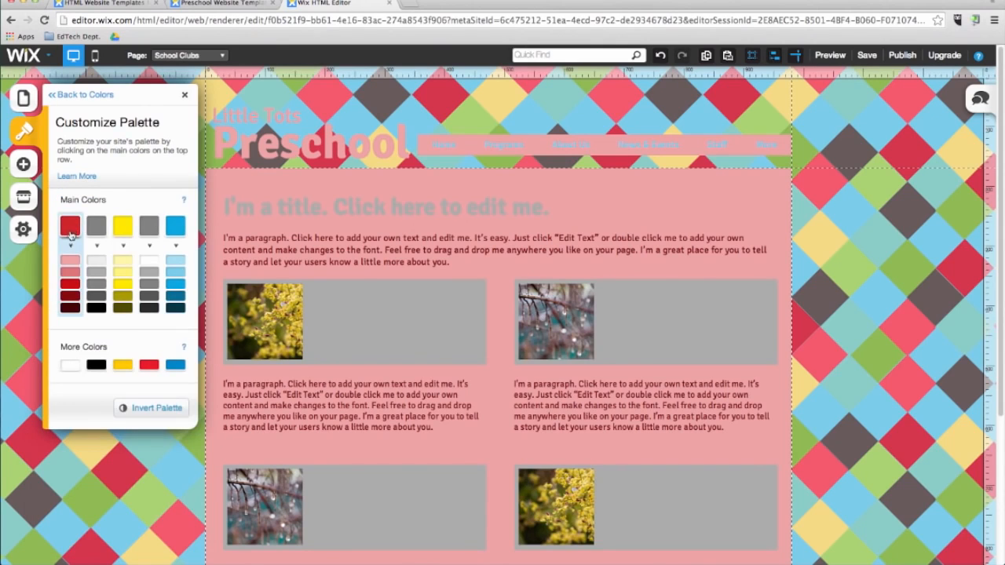
{"action": "left_click", "coordinate": [70, 235]}
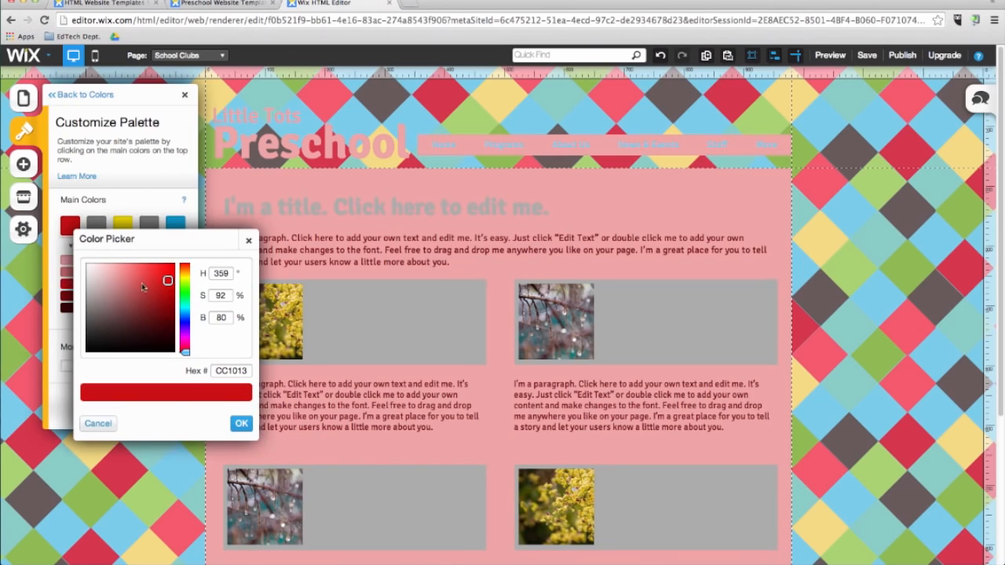
{"action": "left_click_drag", "start_coordinate": [168, 280], "coordinate": [125, 270]}
{"action": "left_click", "coordinate": [241, 423]}
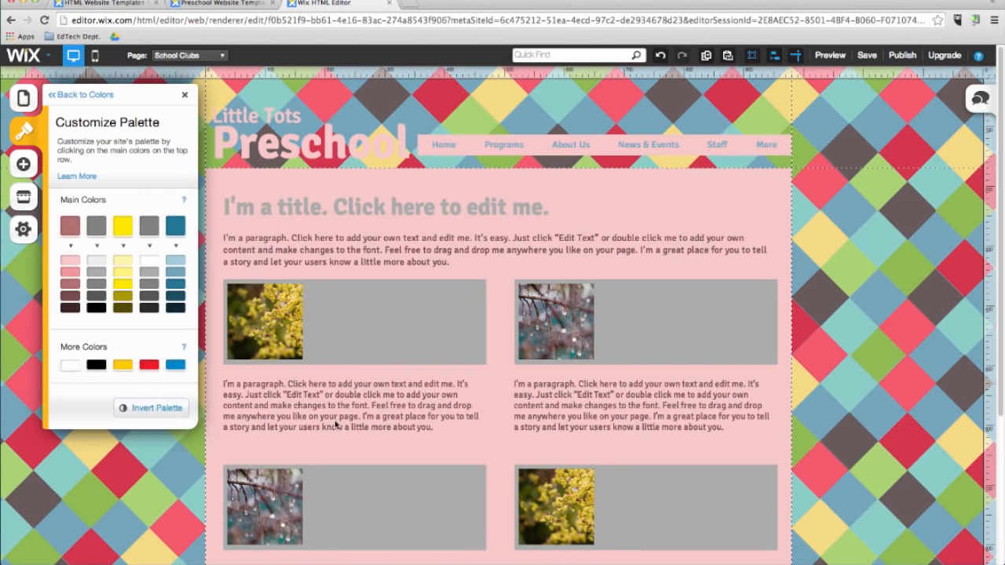
{"action": "left_click", "coordinate": [72, 95]}
{"action": "left_click", "coordinate": [71, 96]}
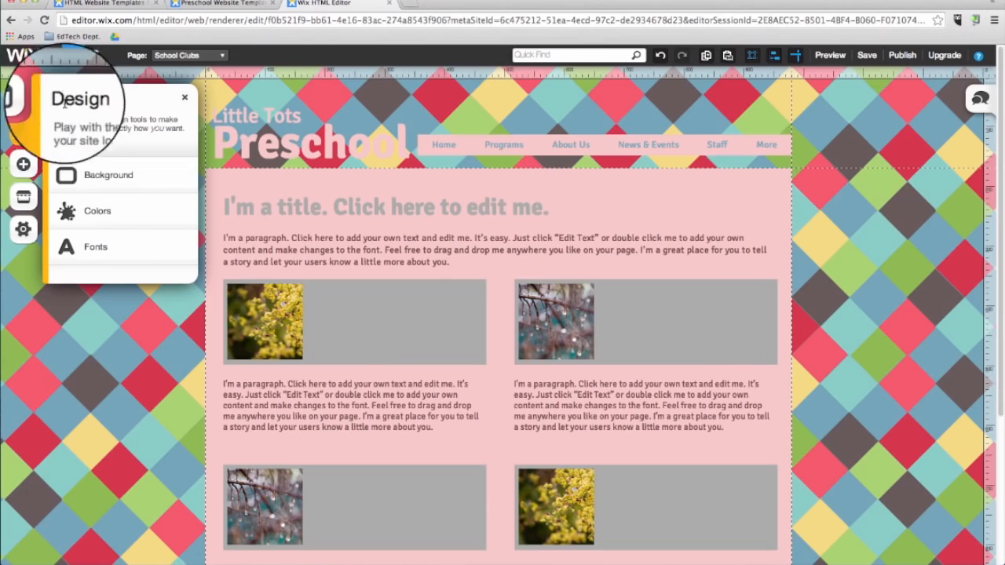
Step: Apply the second font scheme and set the Title style font to Monoton
{"action": "left_click", "coordinate": [119, 253]}
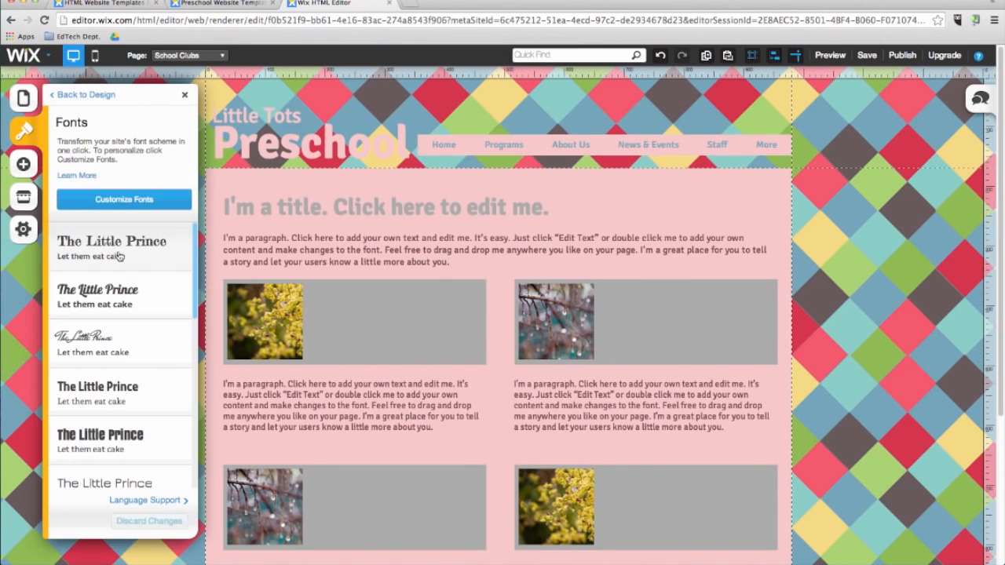
{"action": "left_click", "coordinate": [131, 303]}
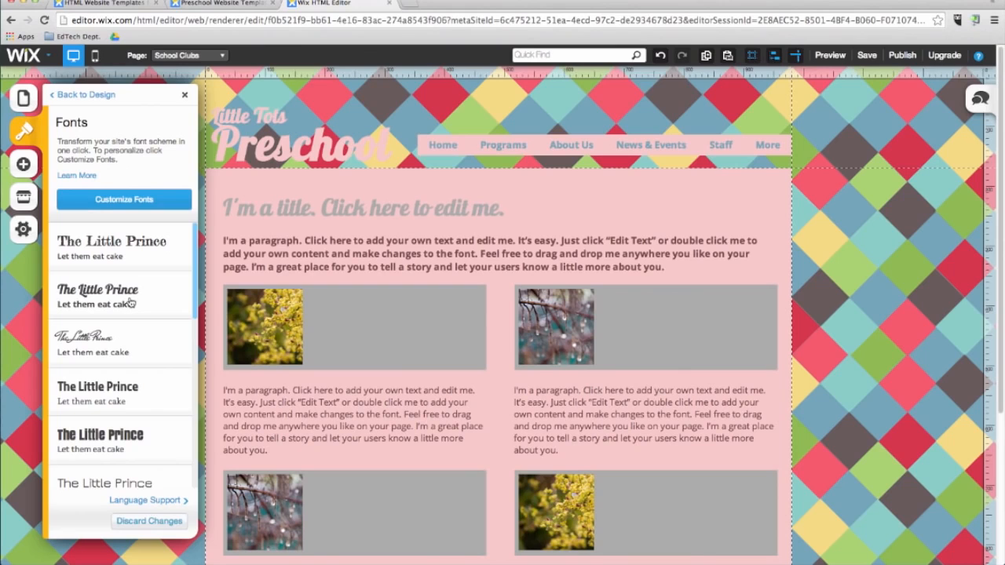
{"action": "left_click", "coordinate": [124, 199]}
{"action": "left_click", "coordinate": [136, 206]}
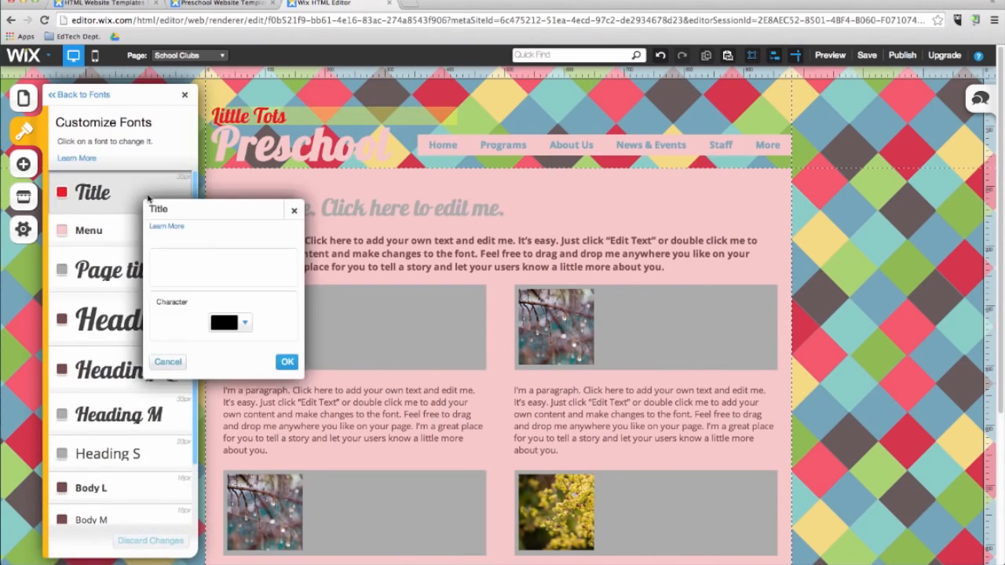
{"action": "left_click", "coordinate": [188, 330]}
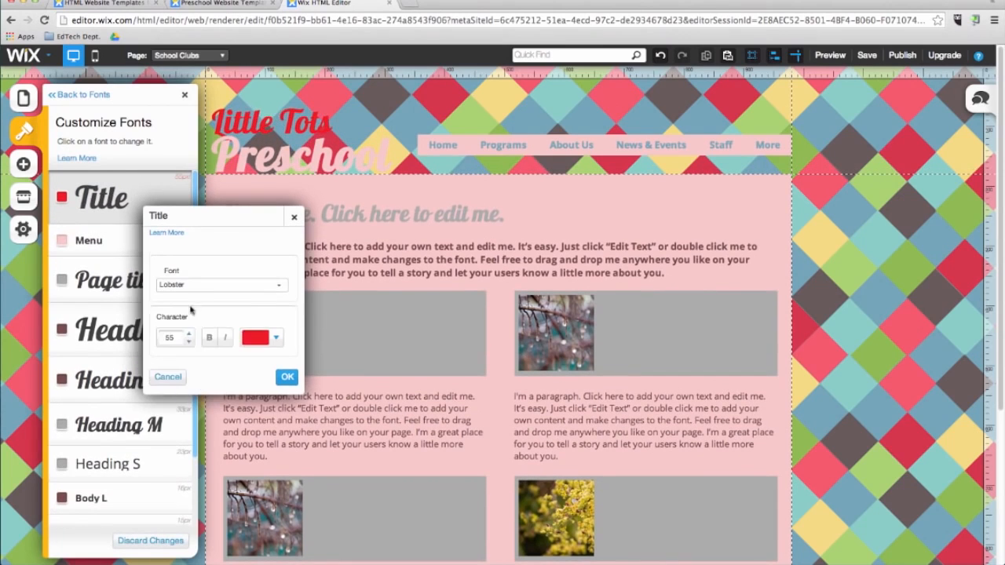
{"action": "left_click", "coordinate": [196, 278]}
{"action": "scroll", "coordinate": [199, 377], "scroll_direction": "down", "scroll_amount": 5}
{"action": "scroll", "coordinate": [199, 390], "scroll_direction": "down", "scroll_amount": 3}
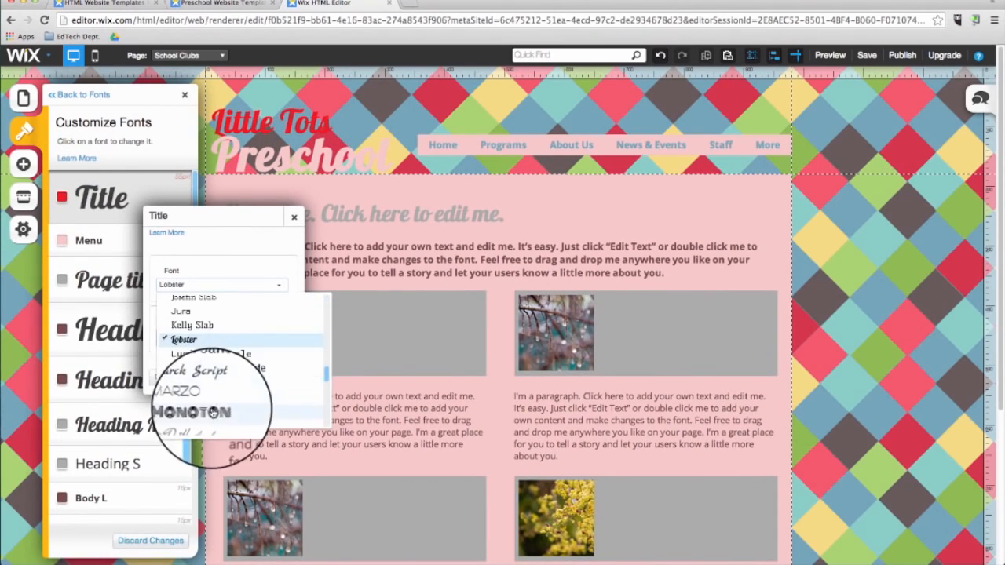
{"action": "left_click", "coordinate": [196, 389]}
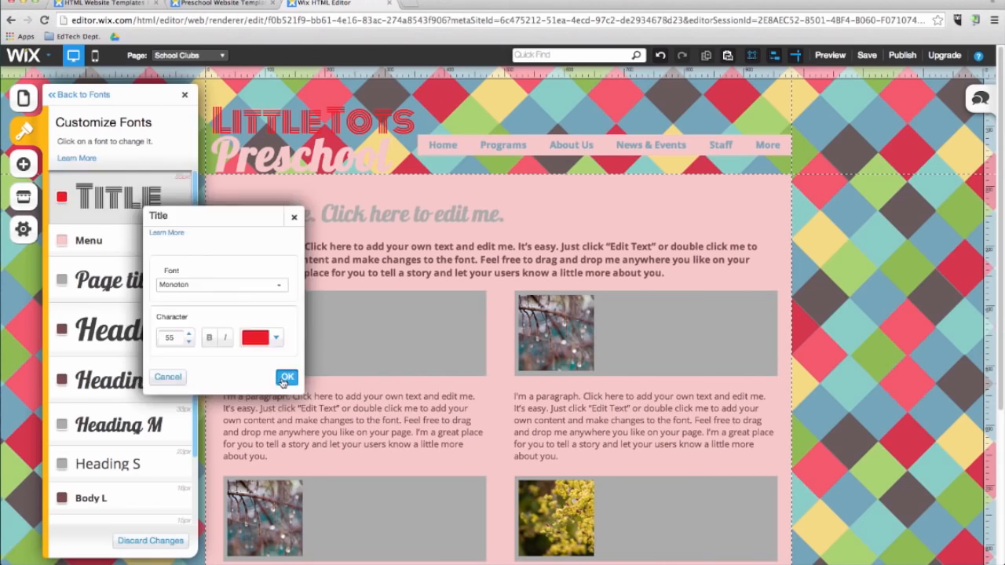
{"action": "left_click", "coordinate": [286, 377]}
Step: Set the Menu style font to FB Blue Gothic and preview the restyled site
{"action": "left_click", "coordinate": [119, 243]}
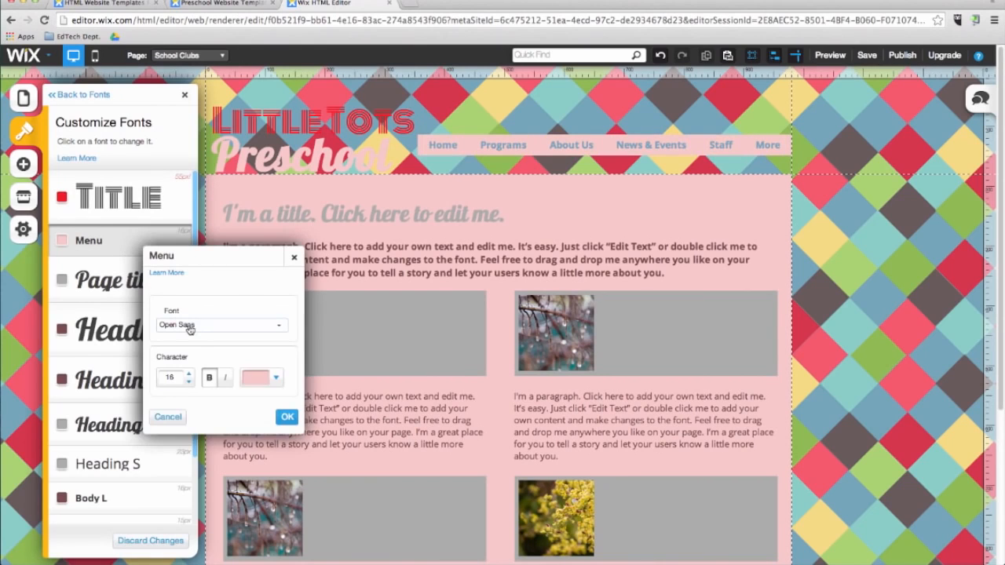
{"action": "left_click", "coordinate": [190, 325]}
{"action": "left_click", "coordinate": [201, 370]}
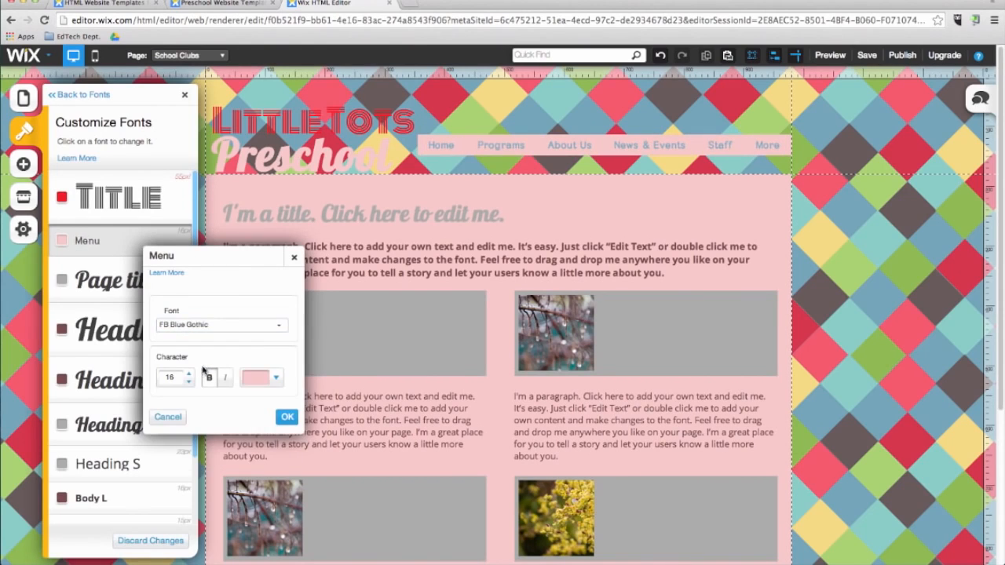
{"action": "left_click", "coordinate": [285, 418]}
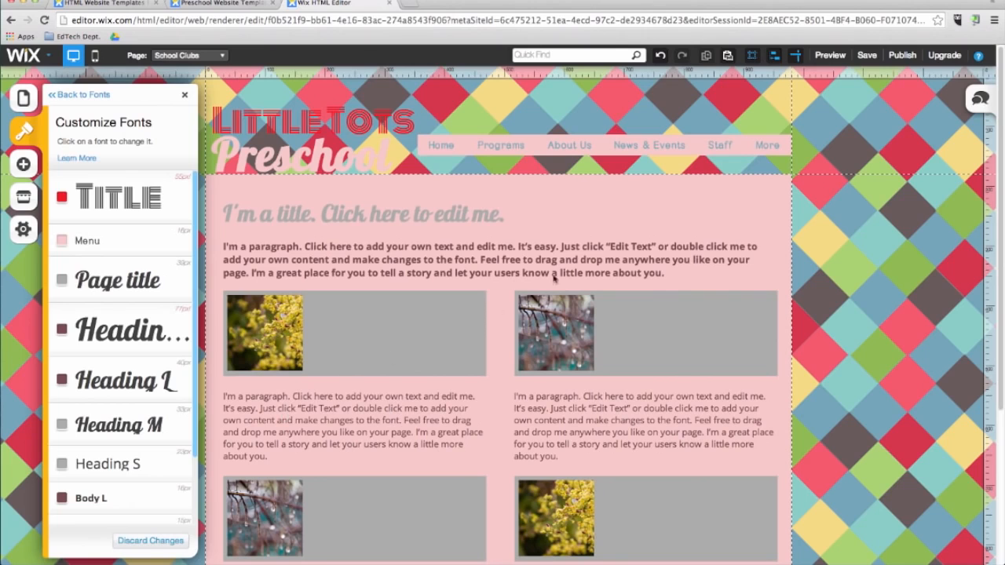
{"action": "left_click", "coordinate": [829, 55]}
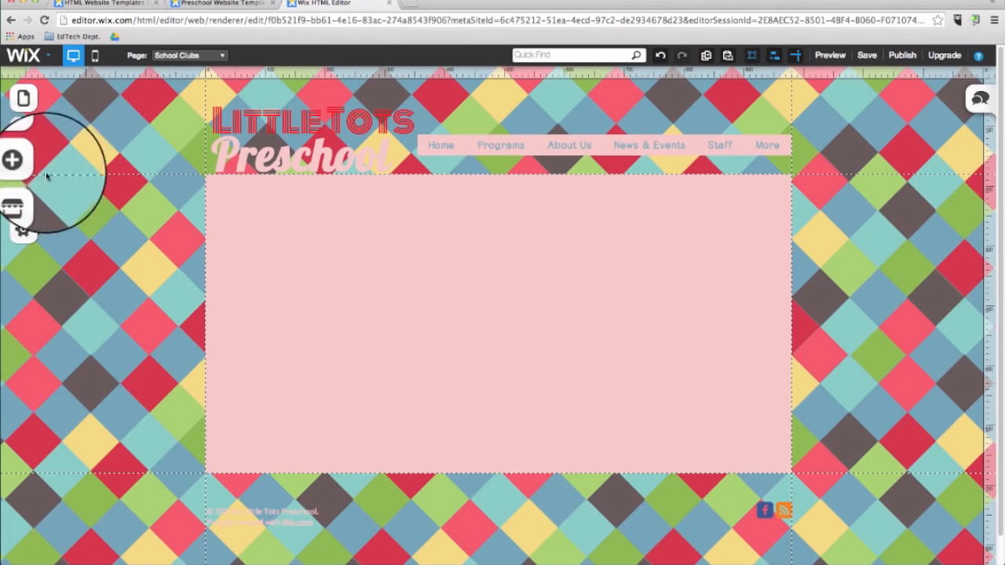
Step: Add a title text box at the content area's top-left reading 'School Clubs'
{"action": "left_click", "coordinate": [23, 165]}
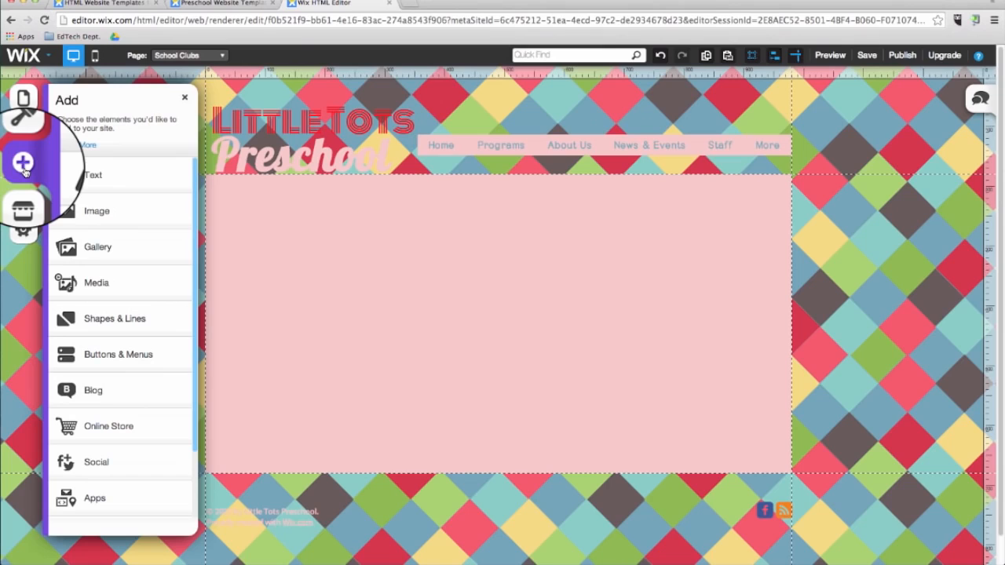
{"action": "left_click", "coordinate": [95, 189]}
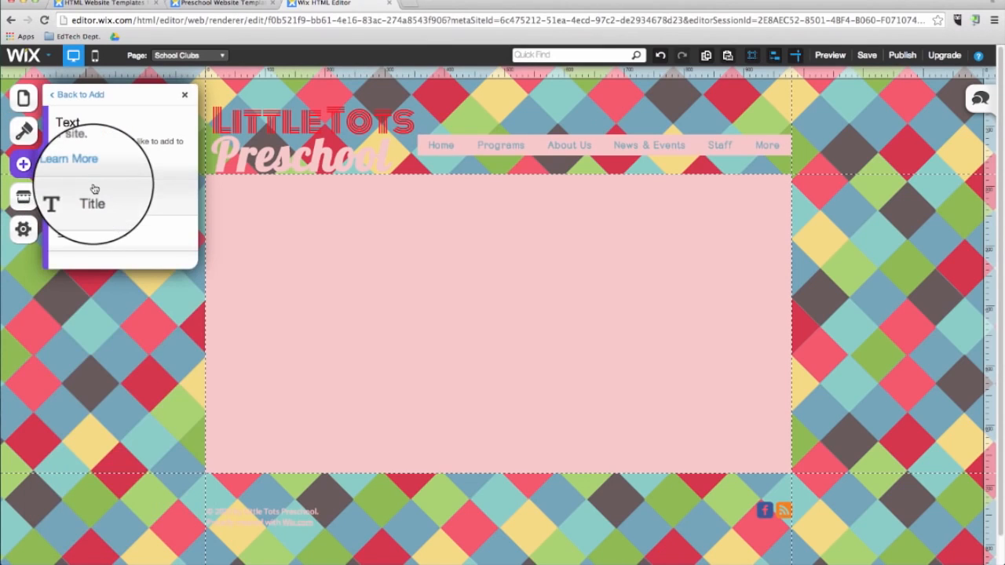
{"action": "left_click", "coordinate": [110, 204]}
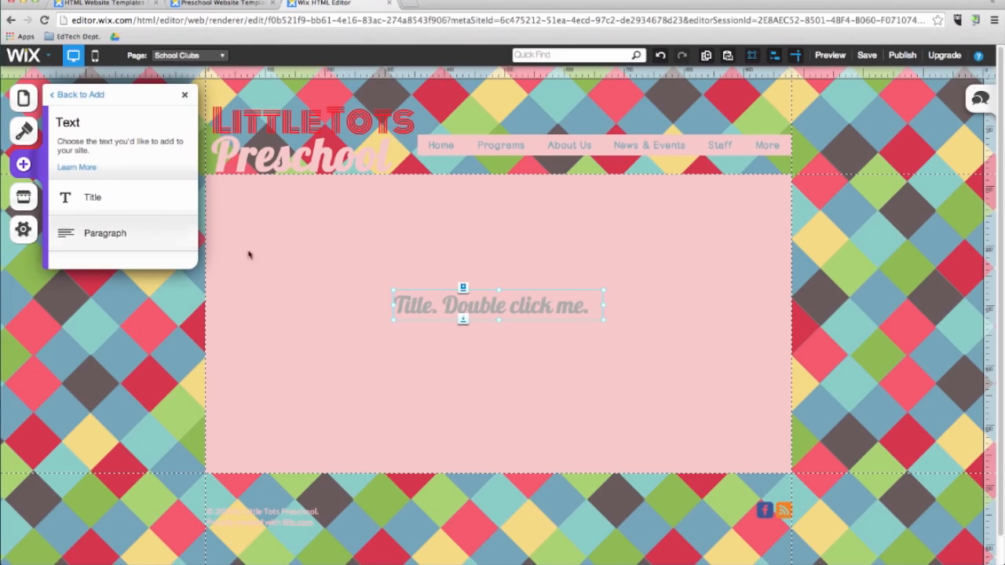
{"action": "left_click_drag", "start_coordinate": [456, 306], "coordinate": [283, 203]}
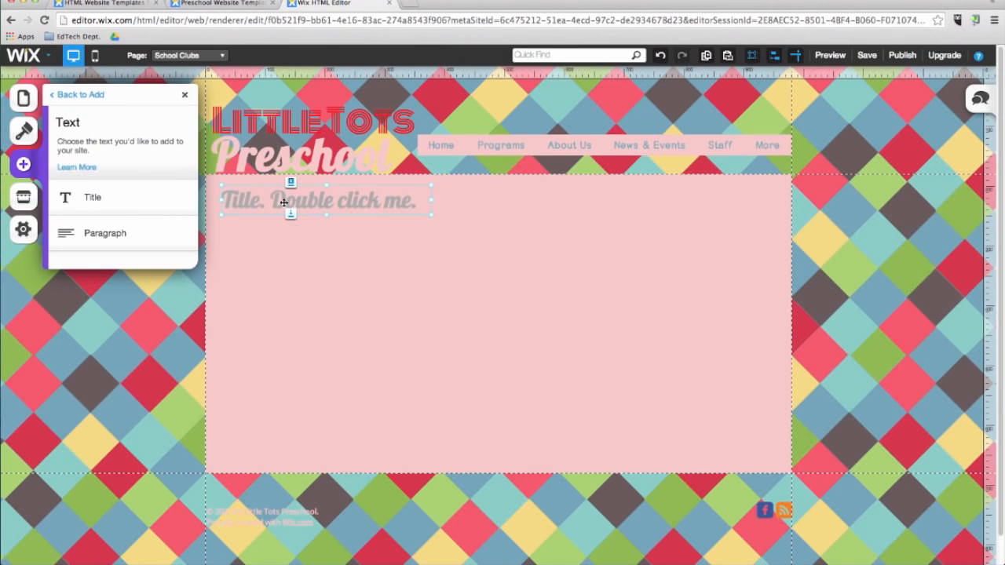
{"action": "double_click", "coordinate": [283, 203]}
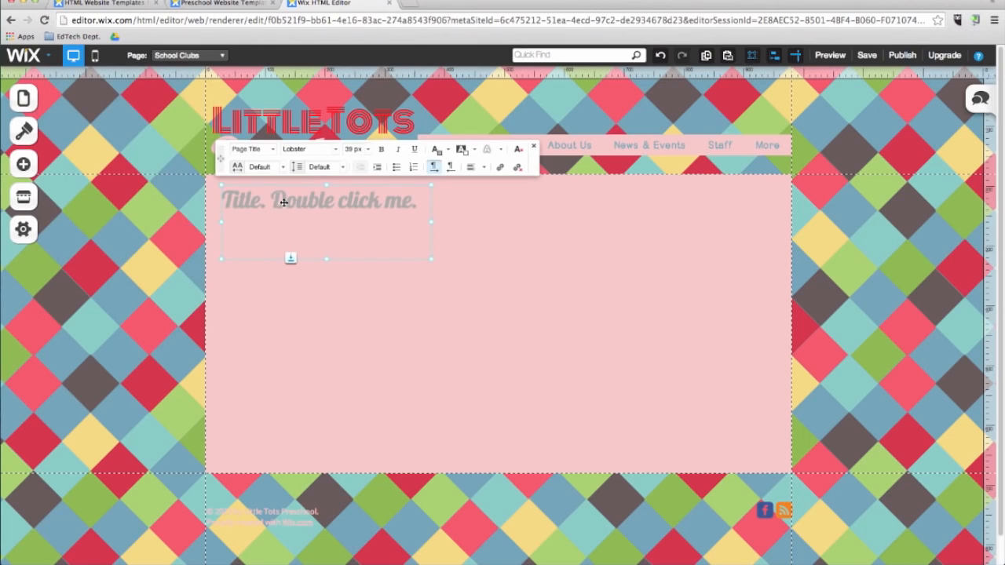
{"action": "triple_click", "coordinate": [289, 205]}
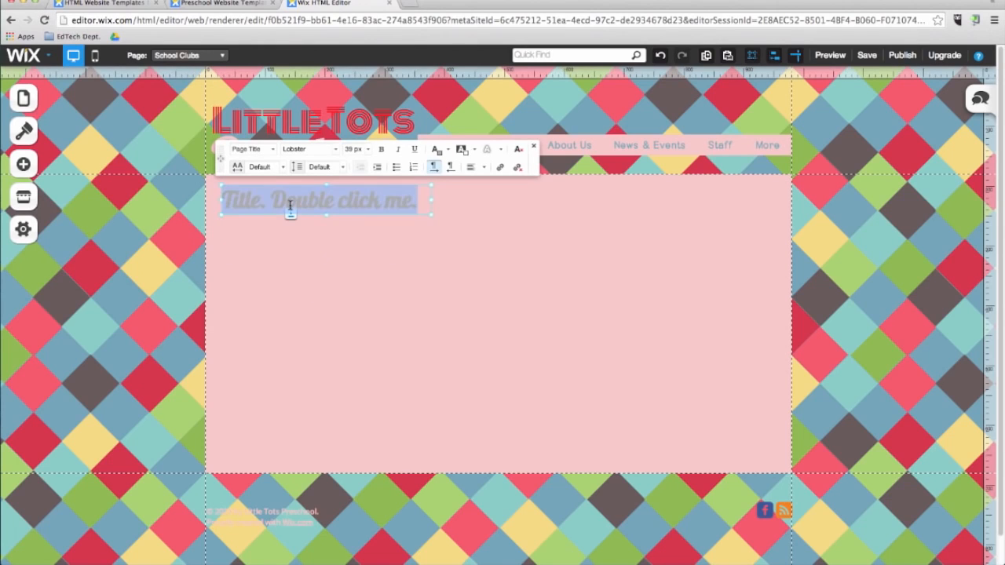
{"action": "type", "text": "School Clubs"}
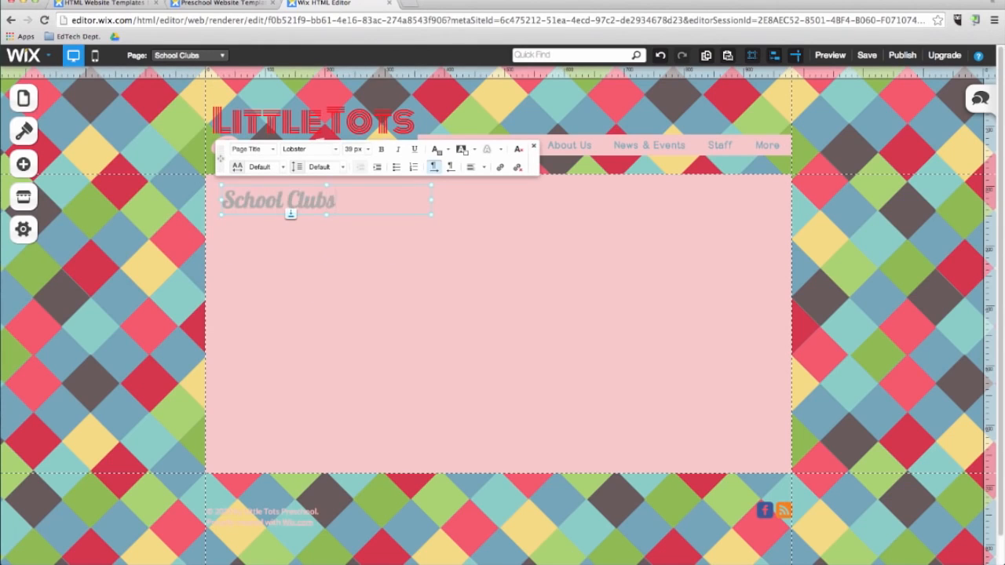
Step: Add a paragraph under the title reading 'Here are some of the great after-school programs we provide!'
{"action": "left_click", "coordinate": [22, 164]}
{"action": "left_click", "coordinate": [102, 187]}
{"action": "left_click", "coordinate": [105, 232]}
{"action": "left_click_drag", "start_coordinate": [465, 325], "coordinate": [278, 240]}
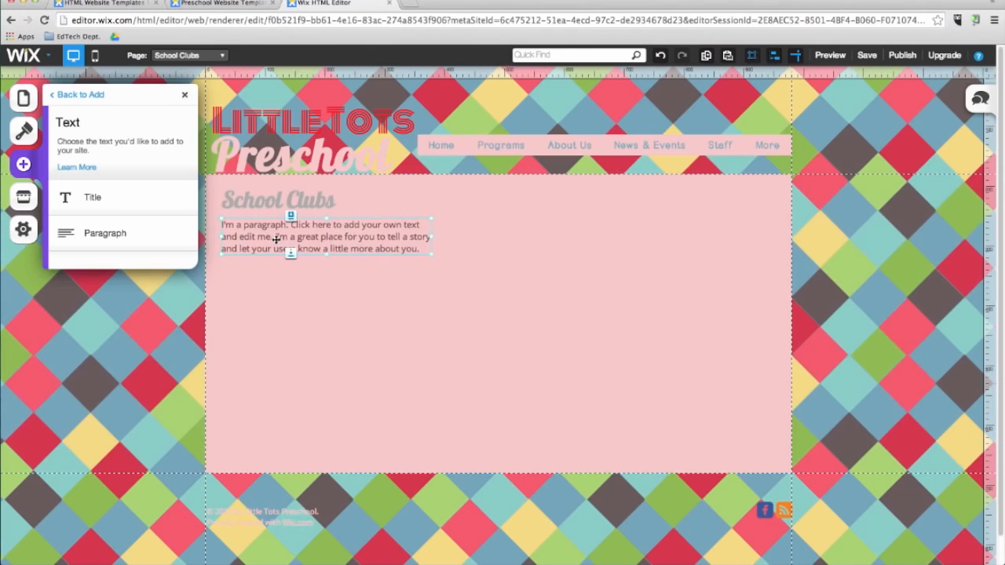
{"action": "double_click", "coordinate": [287, 250]}
{"action": "type", "text": "Here are some of the great after-school "}
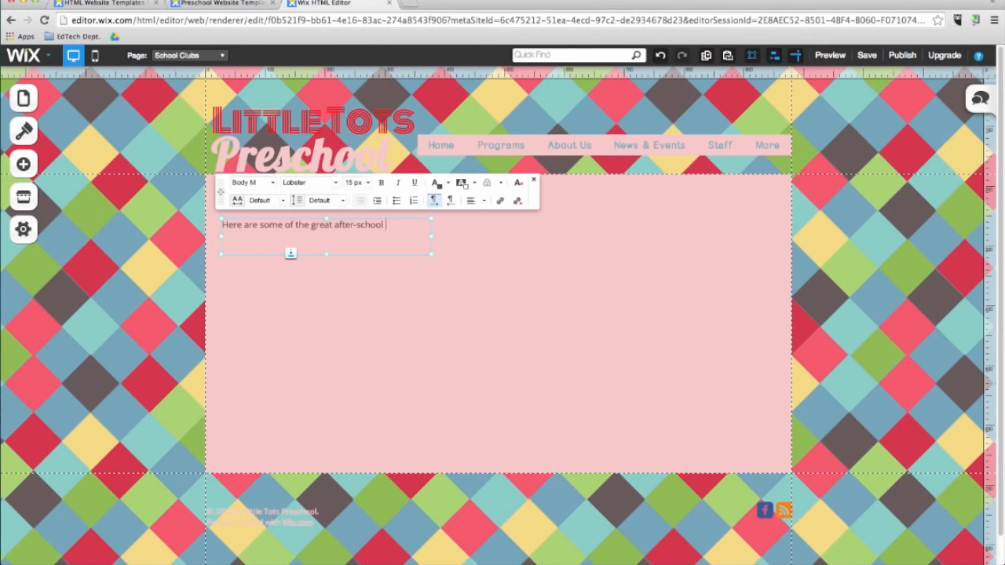
{"action": "type", "text": "programs we provide!"}
Step: Give the paragraph a different font and set its text size to 24 px
{"action": "left_click_drag", "start_coordinate": [282, 240], "coordinate": [223, 222]}
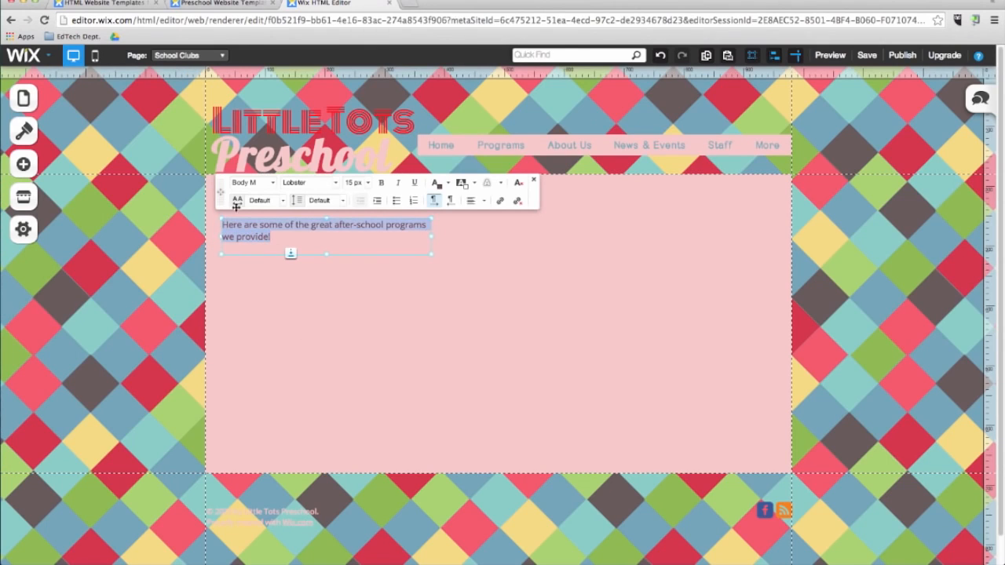
{"action": "left_click", "coordinate": [335, 185]}
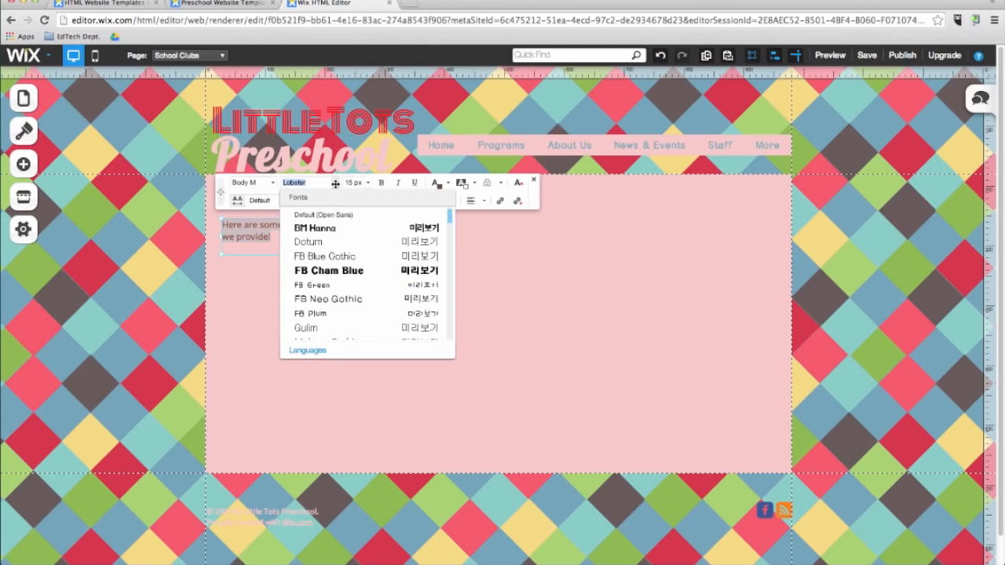
{"action": "left_click", "coordinate": [332, 240]}
{"action": "left_click", "coordinate": [366, 183]}
{"action": "left_click", "coordinate": [367, 289]}
{"action": "left_click", "coordinate": [367, 183]}
{"action": "left_click_drag", "start_coordinate": [410, 254], "coordinate": [409, 266]}
{"action": "left_click", "coordinate": [374, 227]}
{"action": "left_click", "coordinate": [367, 183]}
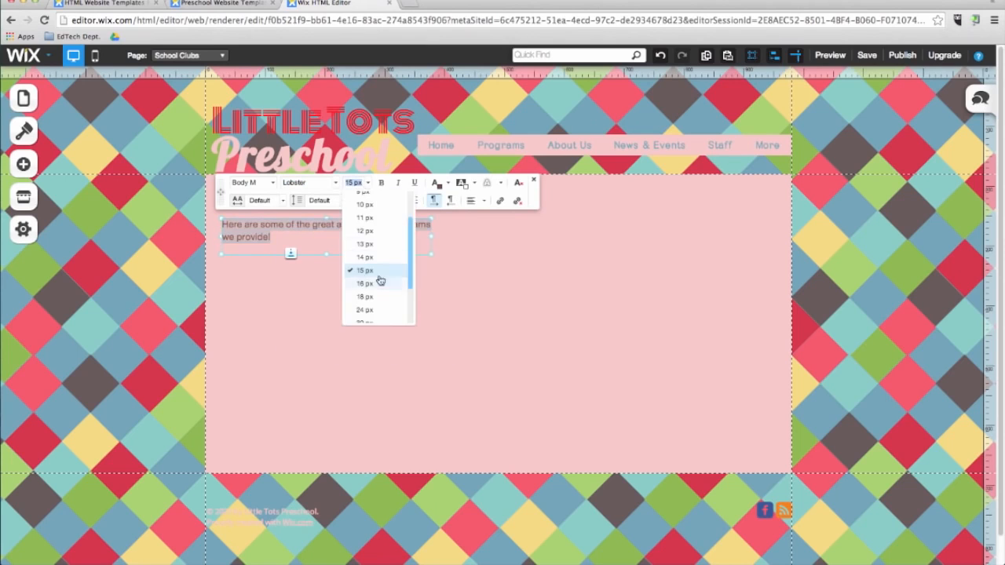
{"action": "left_click", "coordinate": [381, 311]}
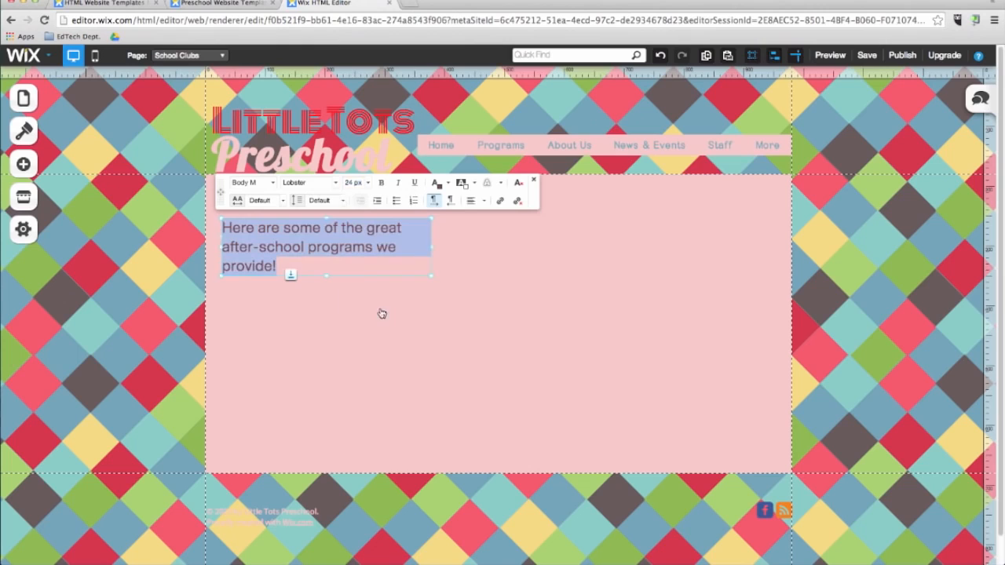
{"action": "left_click", "coordinate": [455, 273]}
{"action": "left_click", "coordinate": [19, 171]}
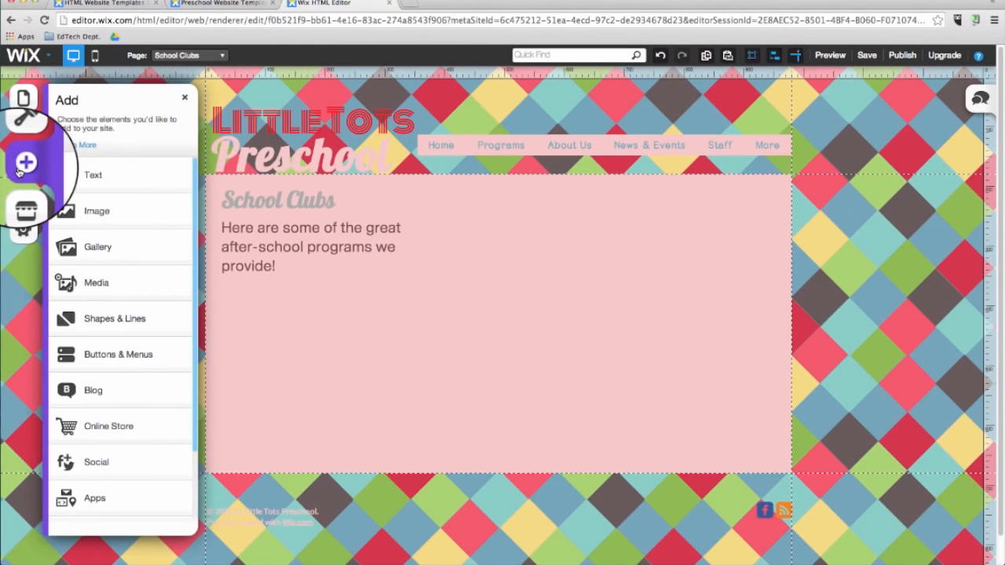
Step: Add the Cub Scouts photo from a free stock search for 'chi' and lower it on the page
{"action": "left_click", "coordinate": [91, 212]}
{"action": "left_click", "coordinate": [102, 183]}
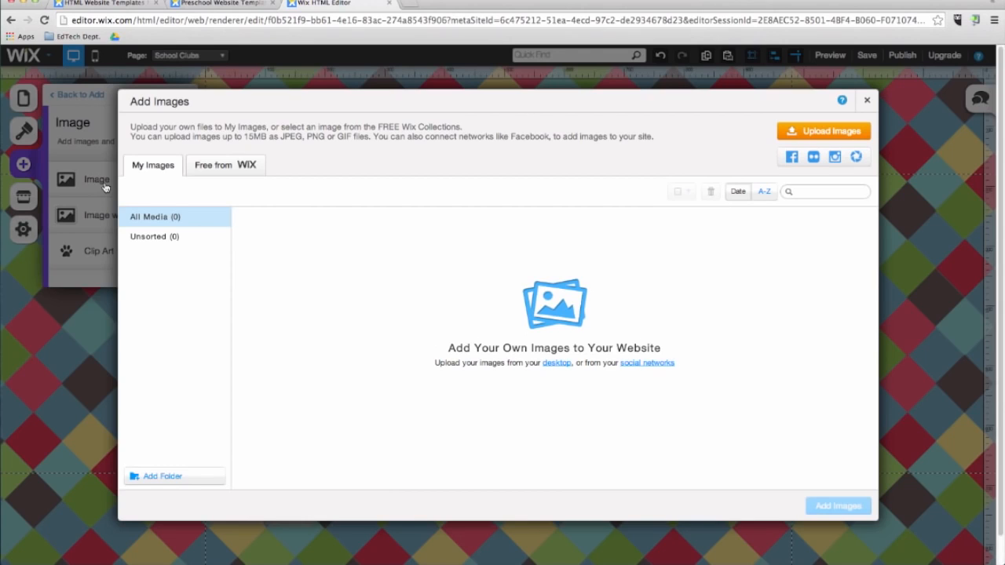
{"action": "left_click", "coordinate": [235, 172]}
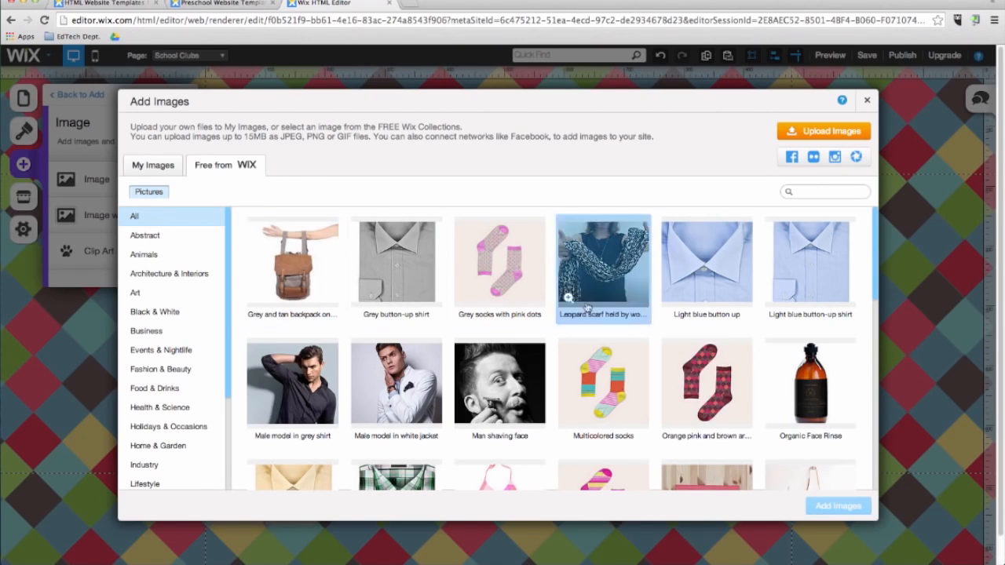
{"action": "left_click", "coordinate": [846, 193]}
{"action": "type", "text": "children"}
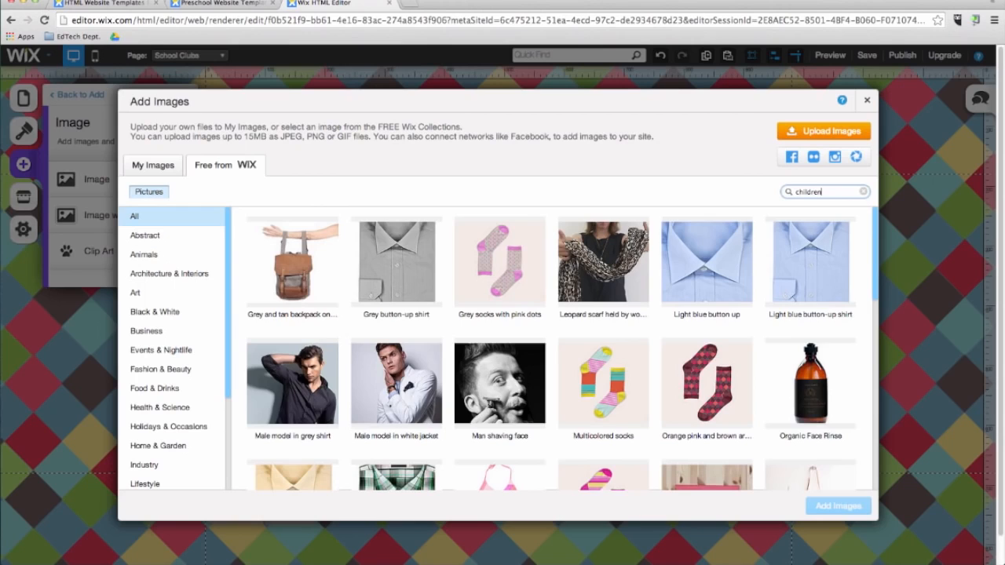
{"action": "key", "text": "Return"}
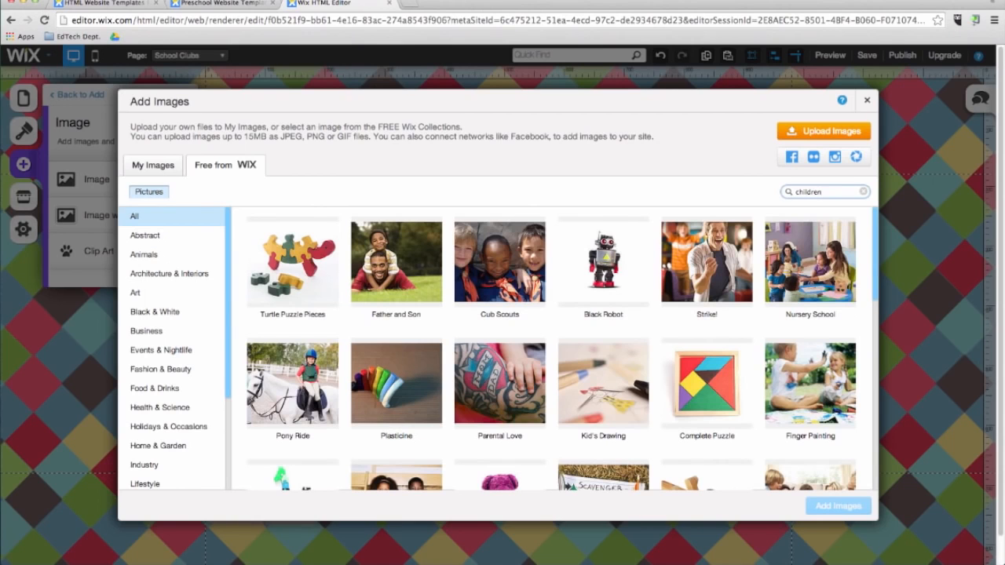
{"action": "left_click", "coordinate": [502, 267]}
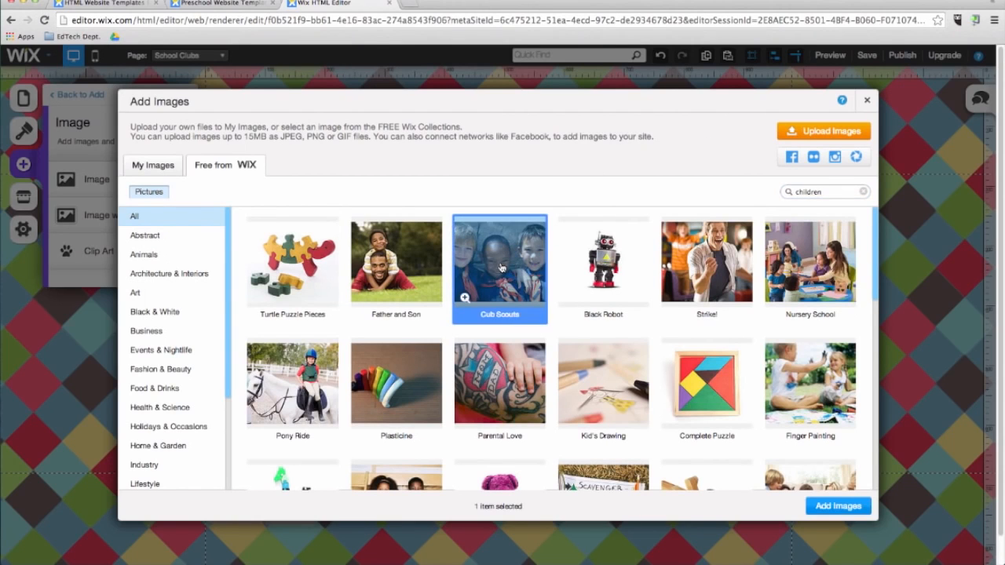
{"action": "left_click", "coordinate": [822, 507]}
{"action": "left_click_drag", "start_coordinate": [615, 336], "coordinate": [615, 433]}
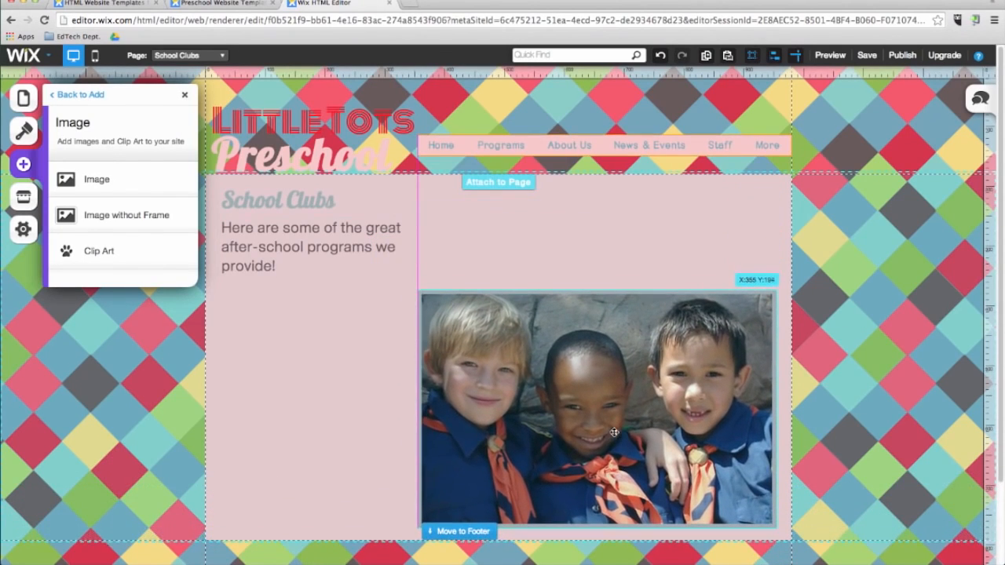
Step: Add the teal notebook clipart found by searching 'sch' in the clipart library
{"action": "left_click", "coordinate": [21, 167]}
{"action": "scroll", "coordinate": [107, 348], "scroll_direction": "down", "scroll_amount": 3}
{"action": "scroll", "coordinate": [98, 354], "scroll_direction": "up", "scroll_amount": 3}
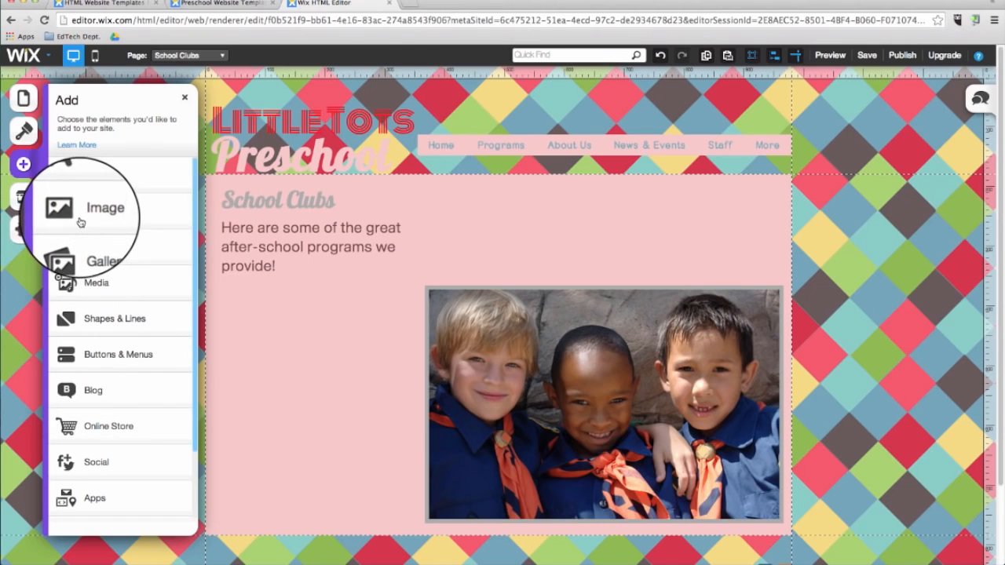
{"action": "left_click", "coordinate": [79, 223]}
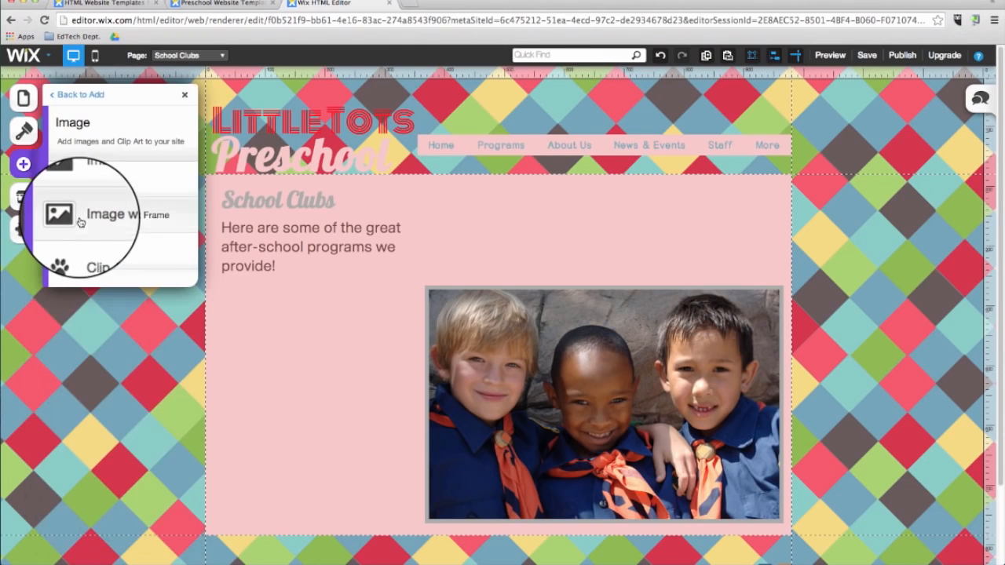
{"action": "left_click", "coordinate": [108, 263]}
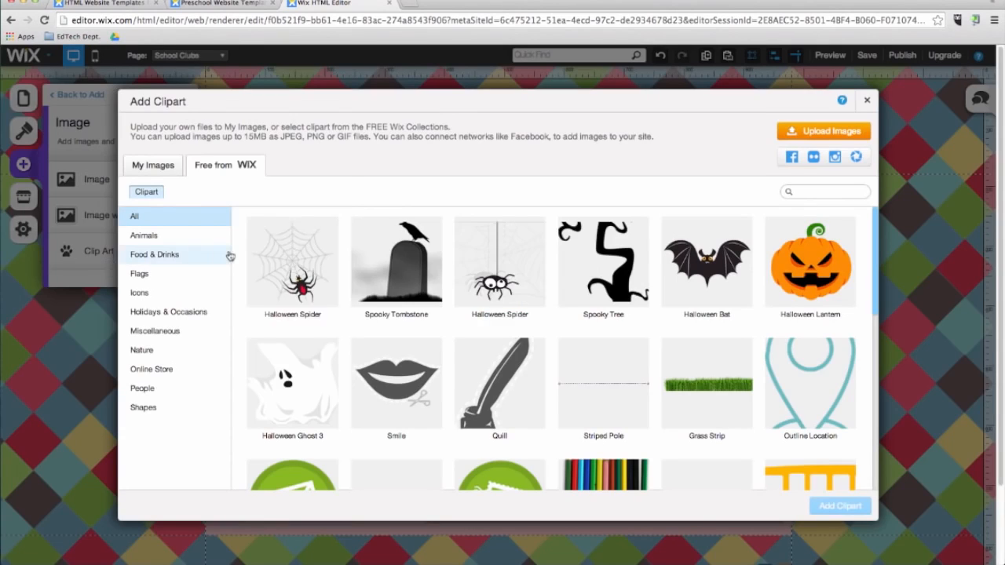
{"action": "left_click", "coordinate": [838, 192]}
{"action": "type", "text": "school"}
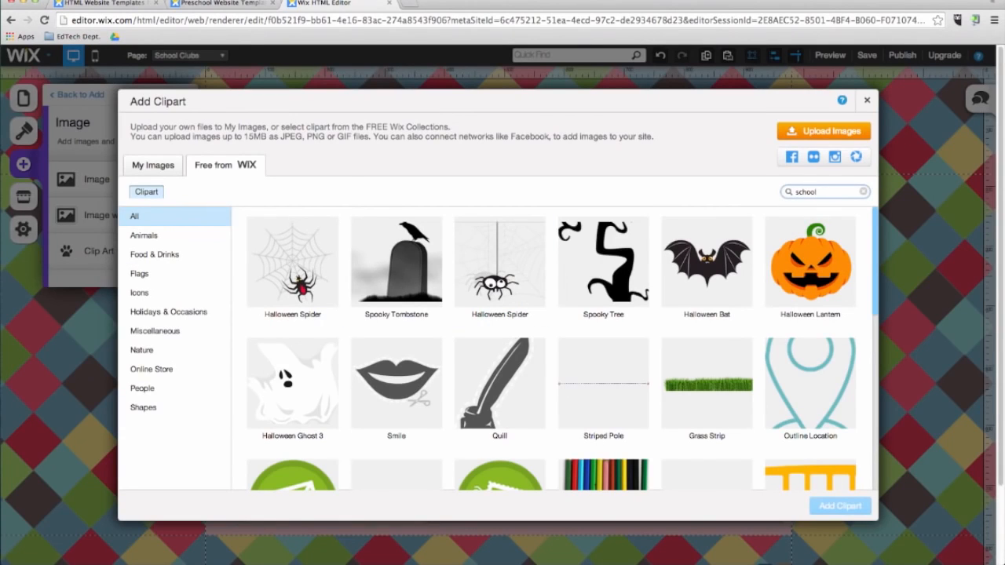
{"action": "key", "text": "Return"}
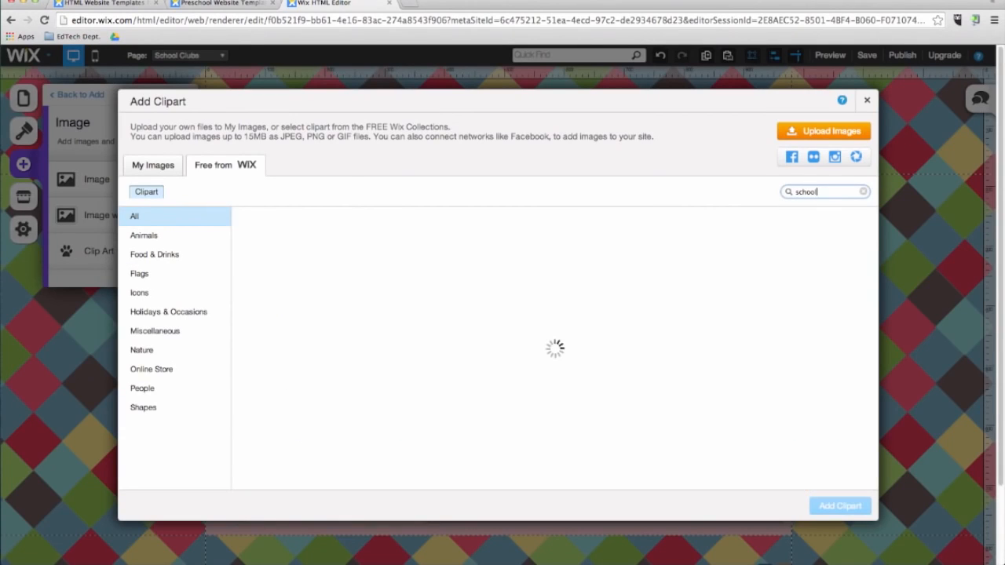
{"action": "left_click", "coordinate": [811, 263]}
{"action": "left_click", "coordinate": [832, 505]}
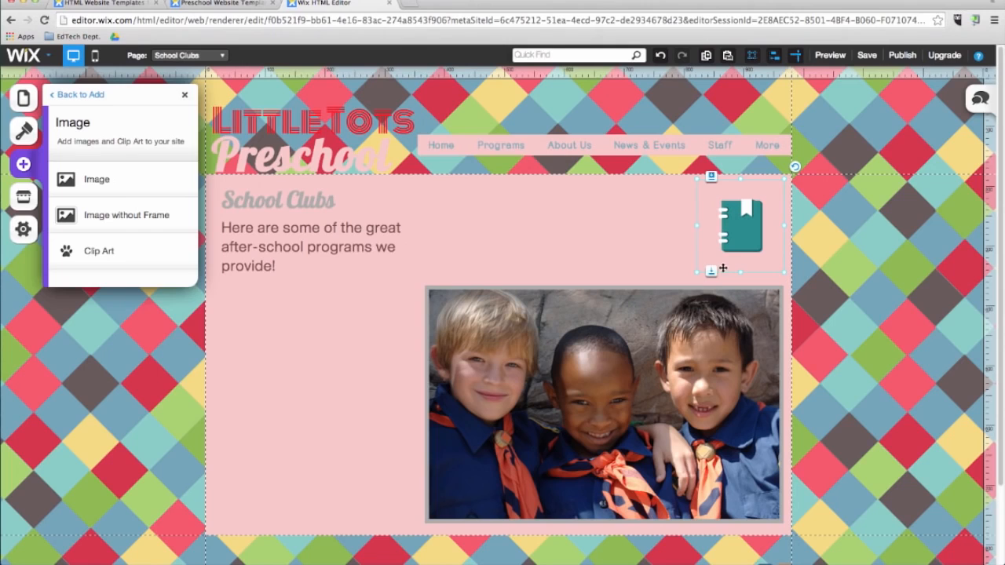
{"action": "left_click", "coordinate": [864, 280]}
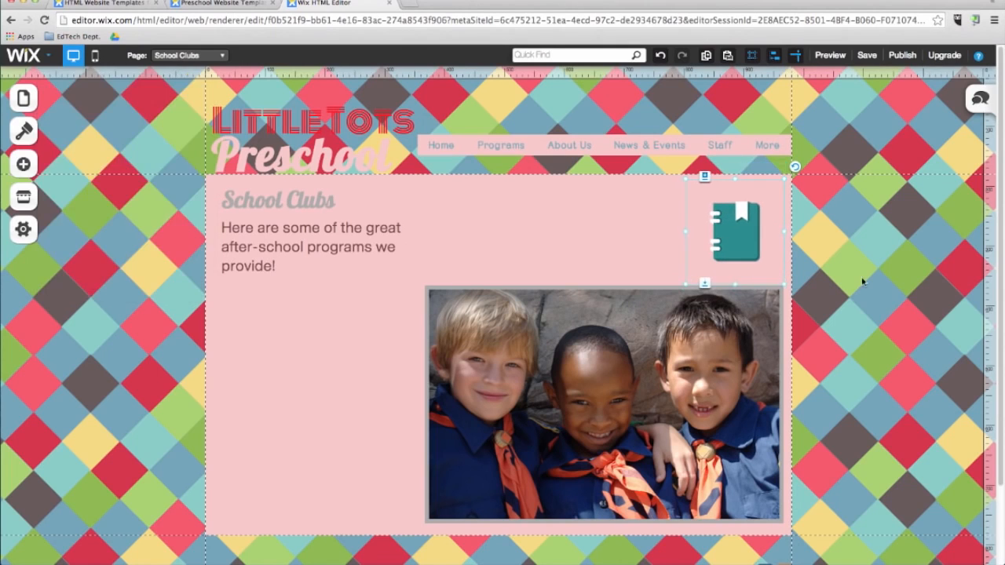
{"action": "left_click", "coordinate": [23, 164]}
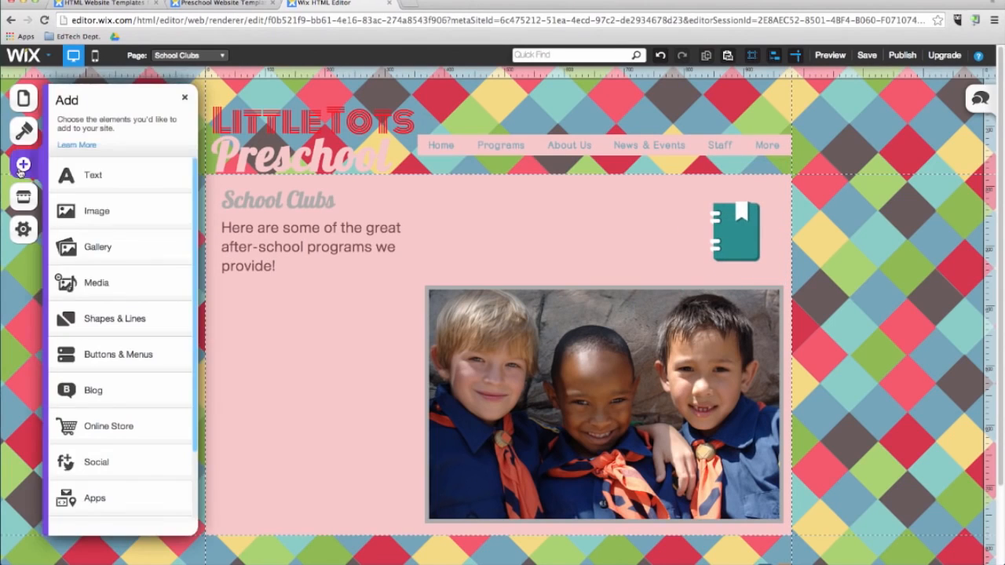
Step: Add a 3D Carousel gallery to the page and position it below the scouts photo
{"action": "left_click", "coordinate": [102, 259]}
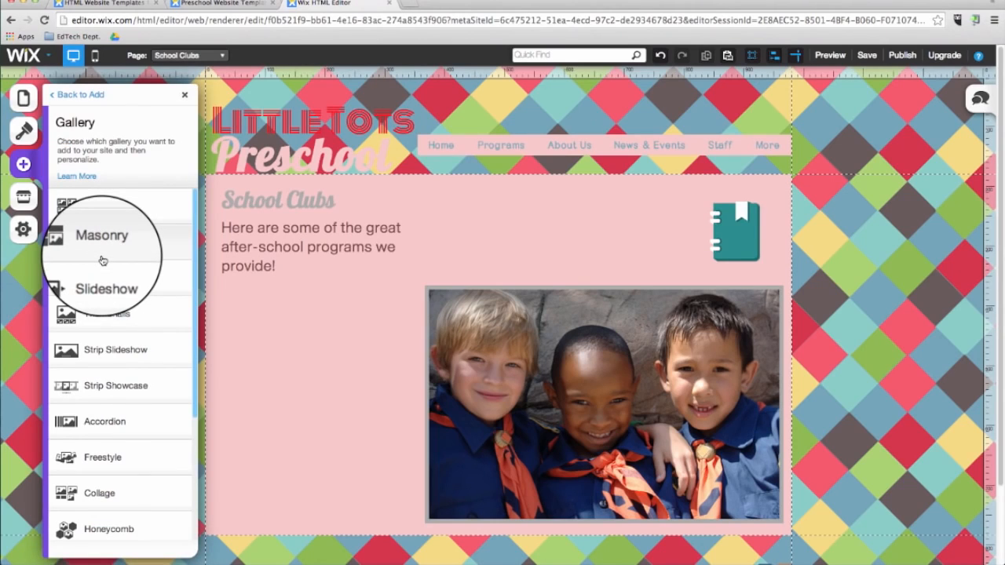
{"action": "scroll", "coordinate": [103, 376], "scroll_direction": "down", "scroll_amount": 5}
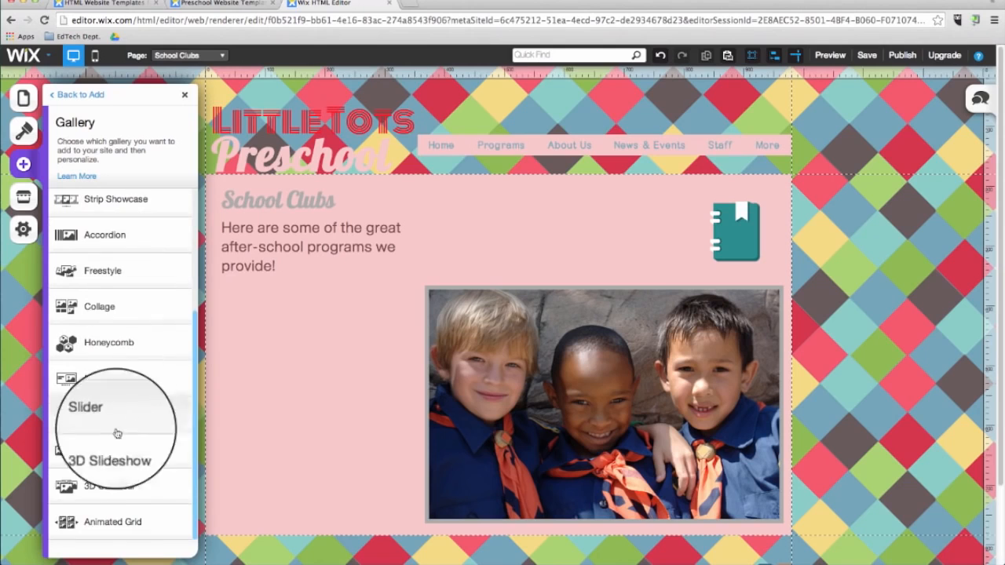
{"action": "left_click", "coordinate": [113, 487]}
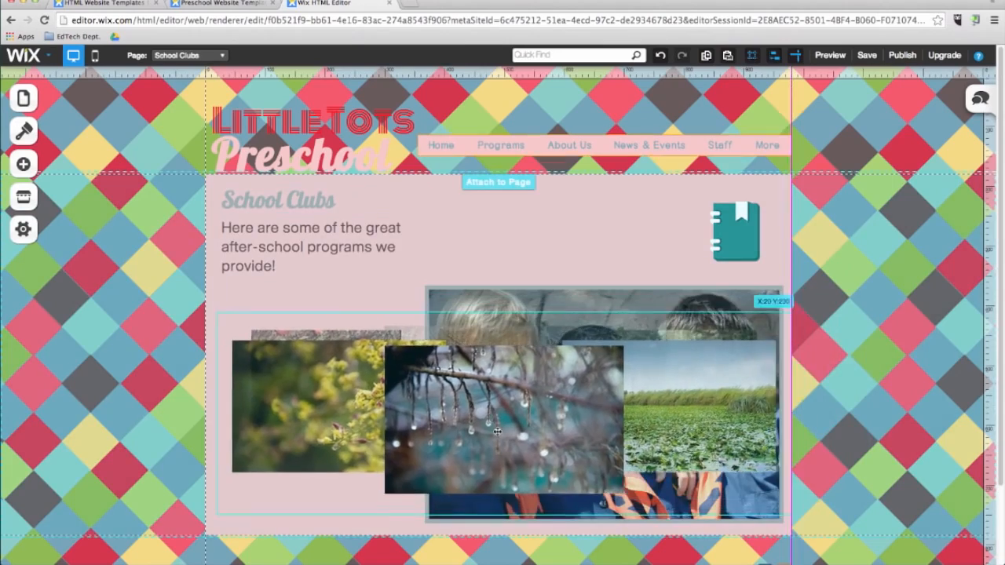
{"action": "scroll", "coordinate": [500, 451], "scroll_direction": "down", "scroll_amount": 4}
{"action": "left_click_drag", "start_coordinate": [500, 312], "coordinate": [487, 473]}
{"action": "left_click", "coordinate": [864, 358]}
{"action": "scroll", "coordinate": [863, 358], "scroll_direction": "down", "scroll_amount": 5}
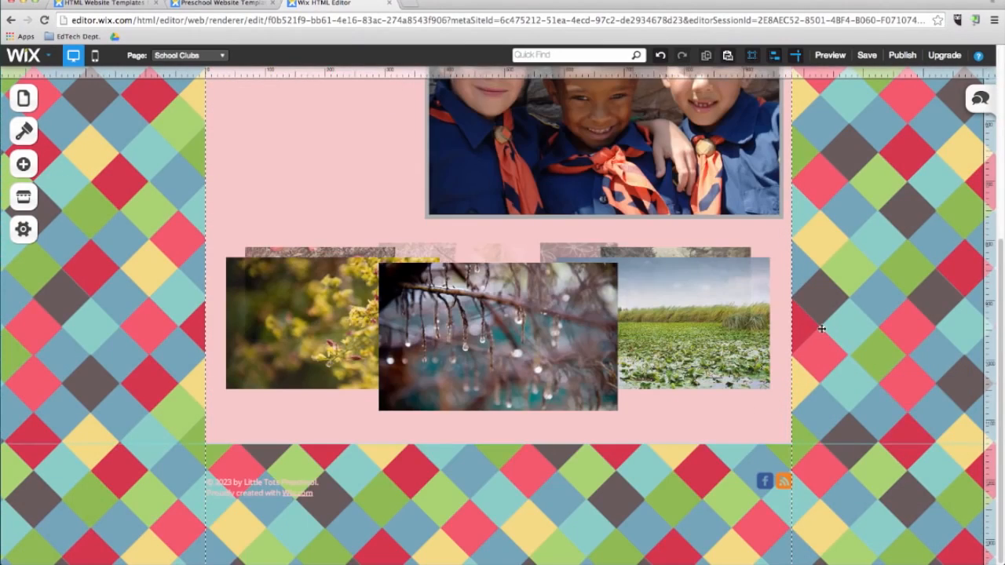
{"action": "left_click", "coordinate": [551, 359]}
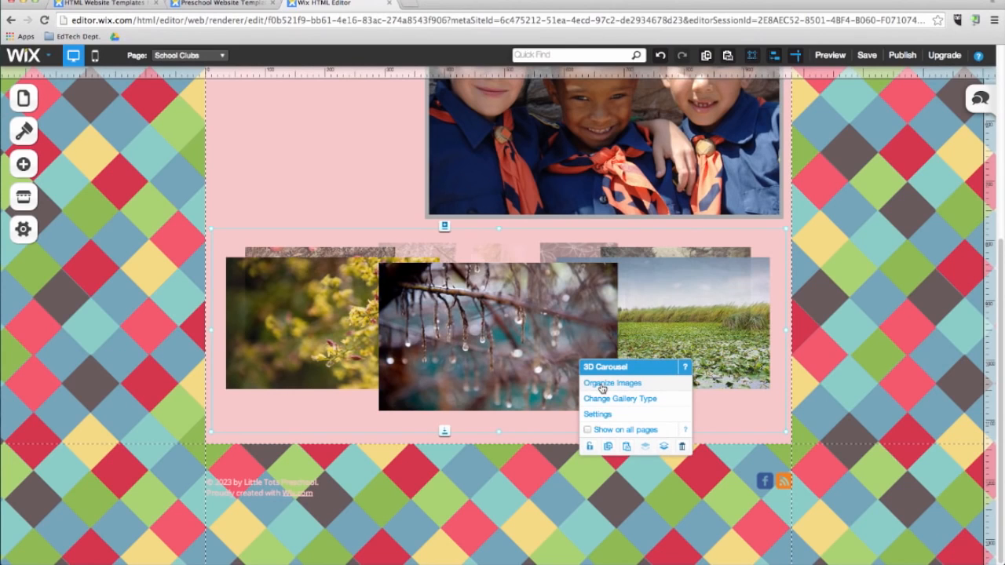
Step: Open the gallery's image organizer and search free stock pictures for 'children'
{"action": "left_click", "coordinate": [601, 385]}
{"action": "left_click", "coordinate": [506, 328]}
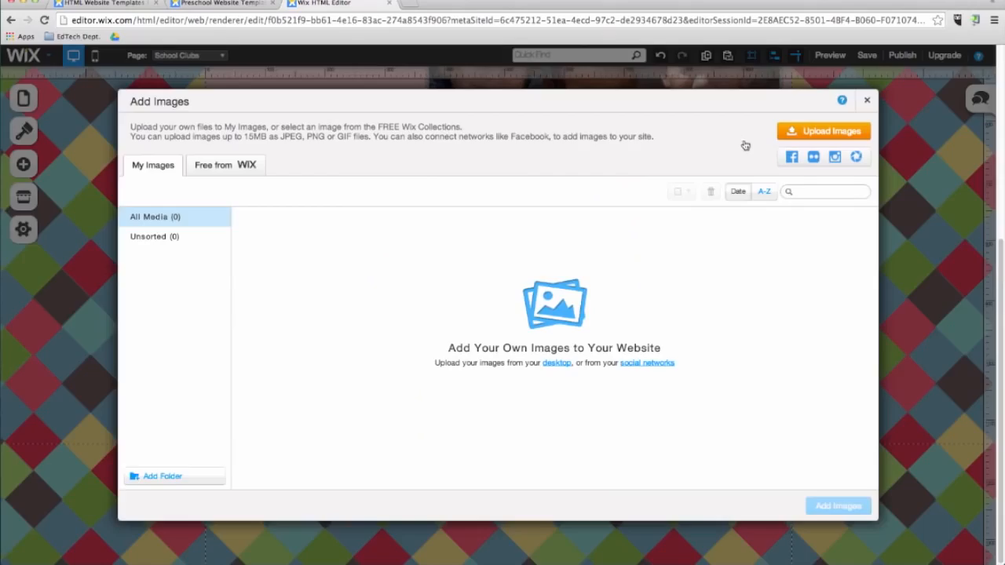
{"action": "left_click", "coordinate": [206, 169]}
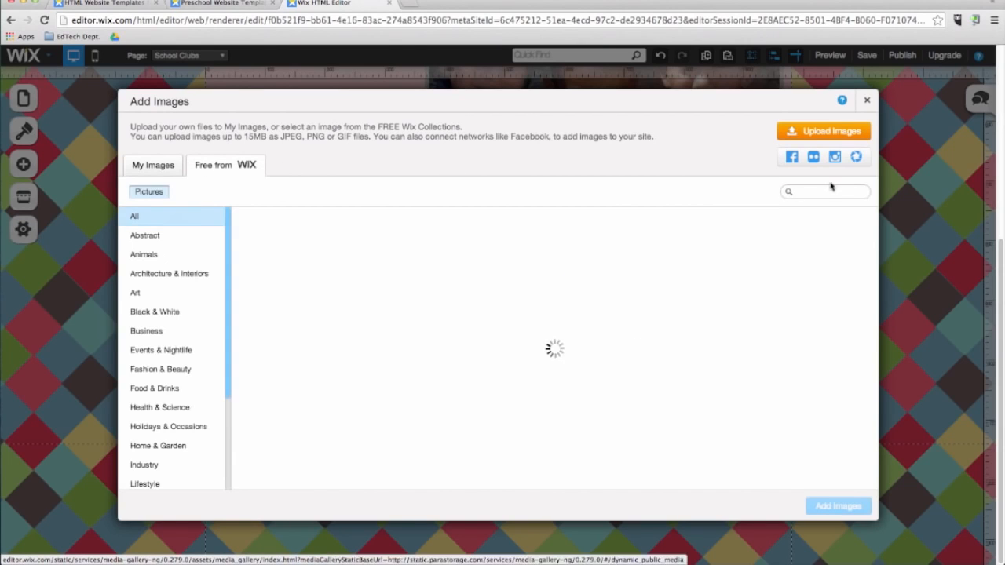
{"action": "left_click", "coordinate": [824, 191]}
{"action": "type", "text": "children"}
{"action": "key", "text": "Return"}
Step: Add Black Robot, Pony Ride, Finger Painting, Kid's Drawing and Scavenger Hunt Map to the gallery
{"action": "left_click", "coordinate": [594, 267]}
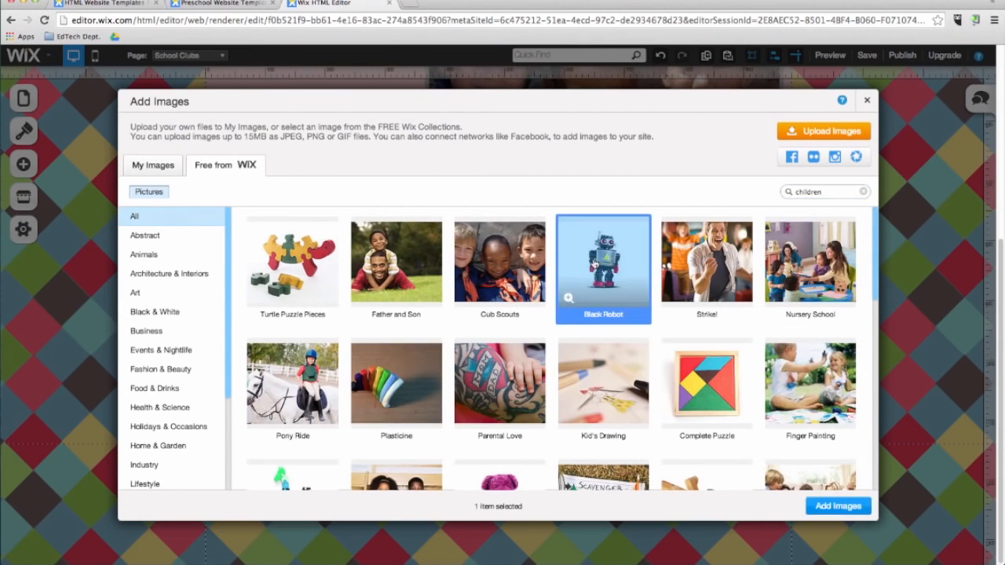
{"action": "left_click", "coordinate": [294, 381]}
{"action": "scroll", "coordinate": [550, 377], "scroll_direction": "down", "scroll_amount": 3}
{"action": "left_click", "coordinate": [810, 282]}
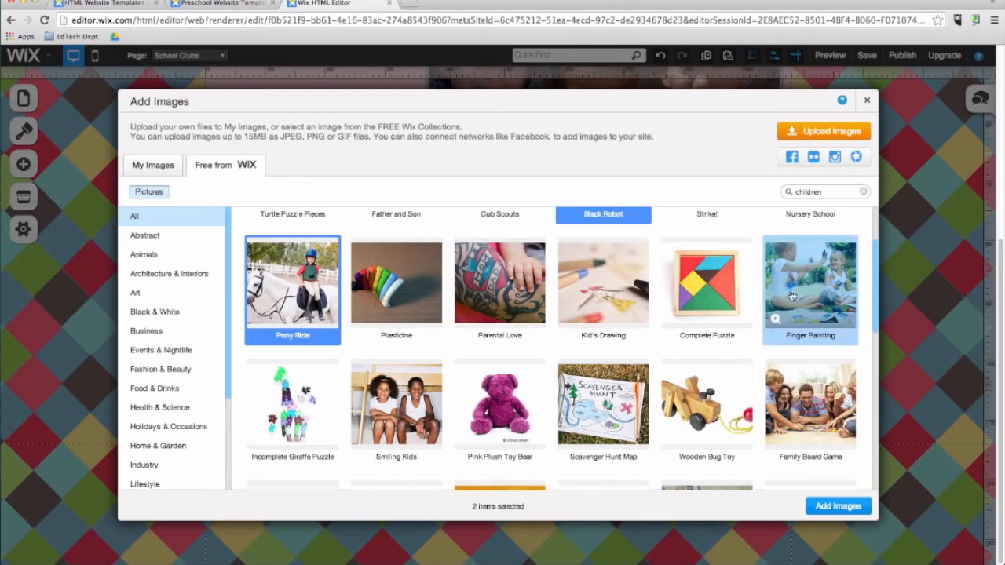
{"action": "left_click", "coordinate": [603, 283]}
{"action": "scroll", "coordinate": [500, 397], "scroll_direction": "down", "scroll_amount": 1}
{"action": "left_click", "coordinate": [592, 390]}
{"action": "scroll", "coordinate": [594, 385], "scroll_direction": "down", "scroll_amount": 1}
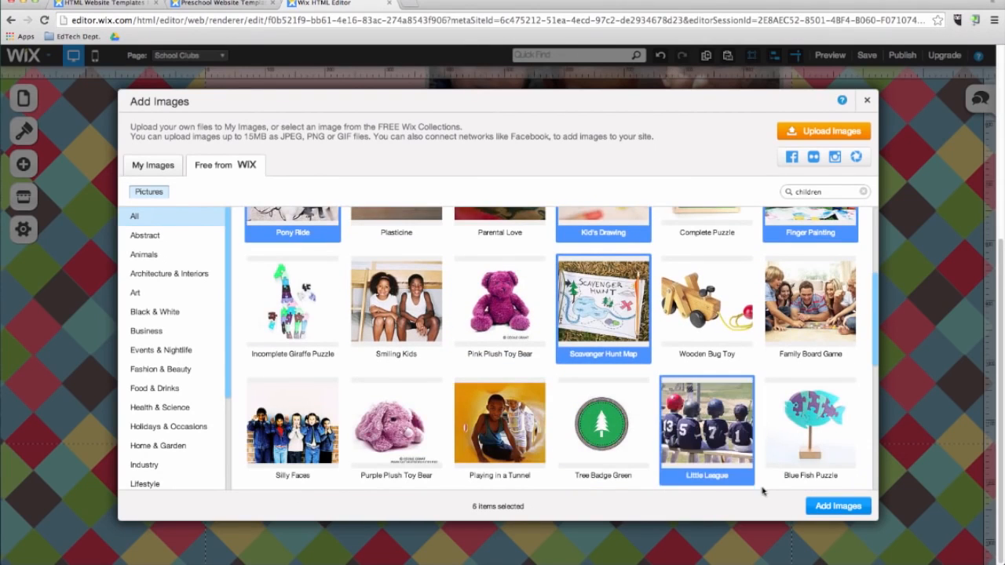
{"action": "left_click", "coordinate": [837, 506]}
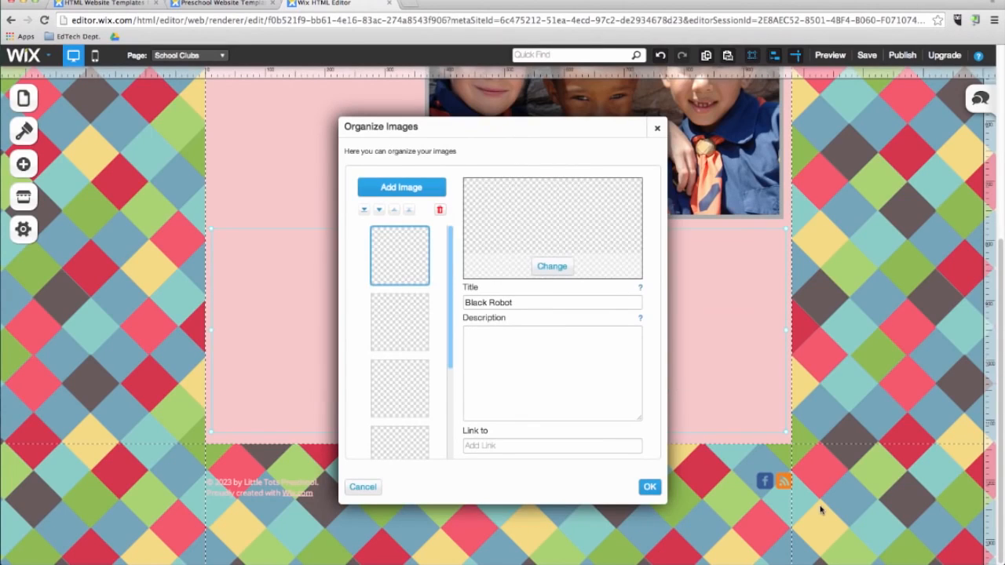
{"action": "left_click", "coordinate": [650, 487]}
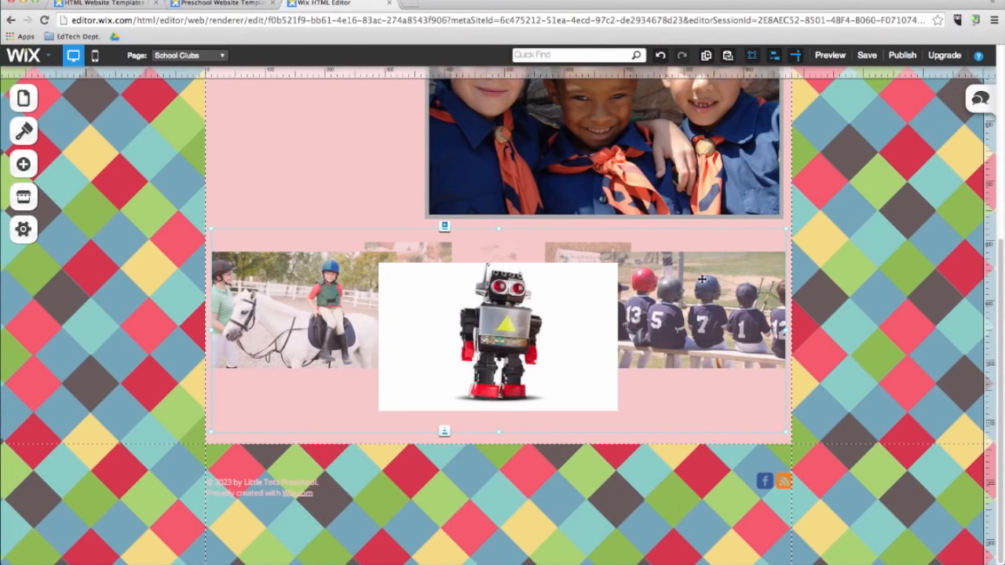
{"action": "left_click", "coordinate": [702, 277]}
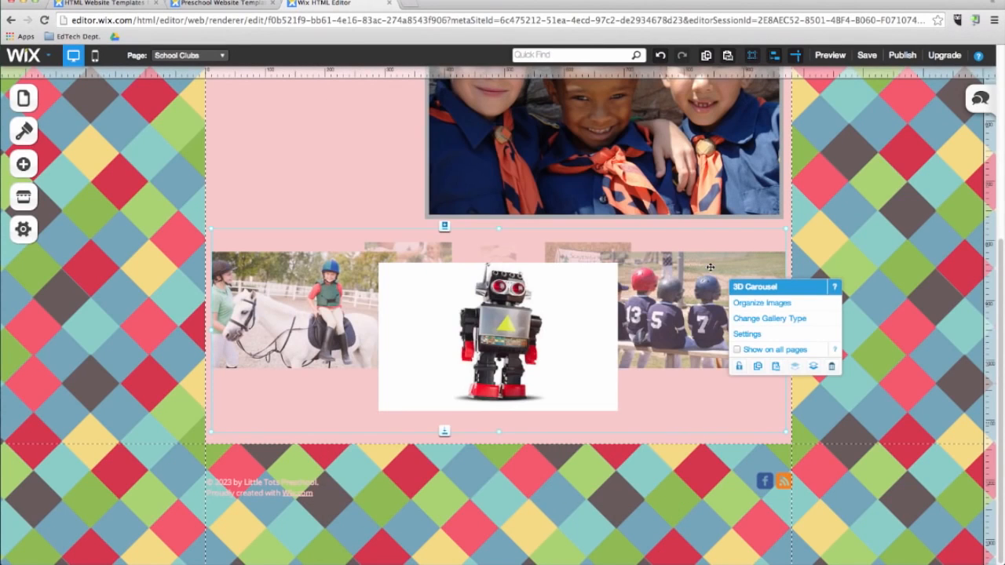
Step: Turn on carousel autoplay with a 4.40-second pause and make clicked images open in expand mode
{"action": "left_click", "coordinate": [747, 333]}
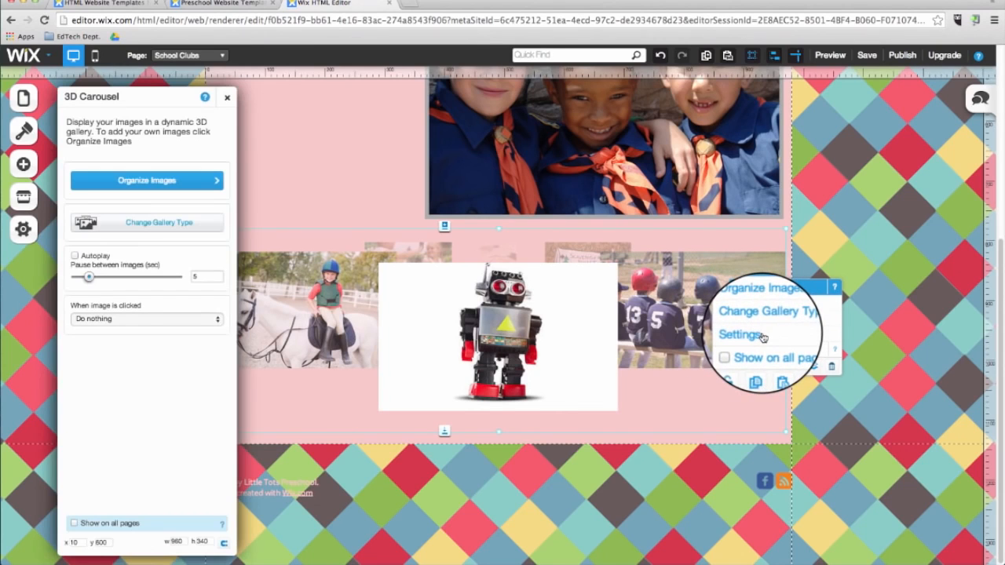
{"action": "left_click", "coordinate": [74, 255]}
{"action": "mouse_move", "coordinate": [88, 277]}
{"action": "left_mouse_down"}
{"action": "mouse_move", "coordinate": [103, 279]}
{"action": "mouse_move", "coordinate": [88, 279]}
{"action": "left_mouse_up"}
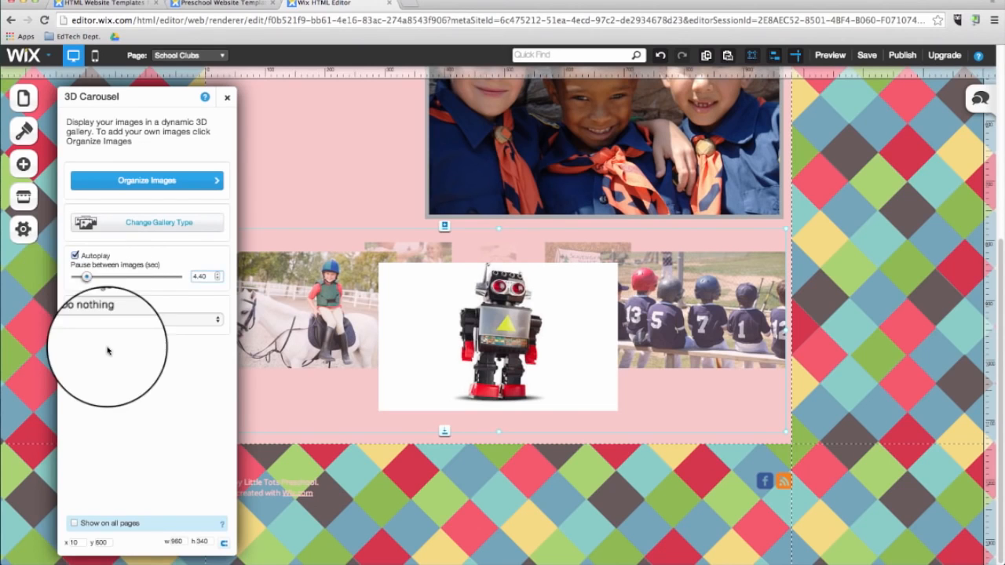
{"action": "left_click", "coordinate": [119, 322]}
{"action": "left_click", "coordinate": [118, 334]}
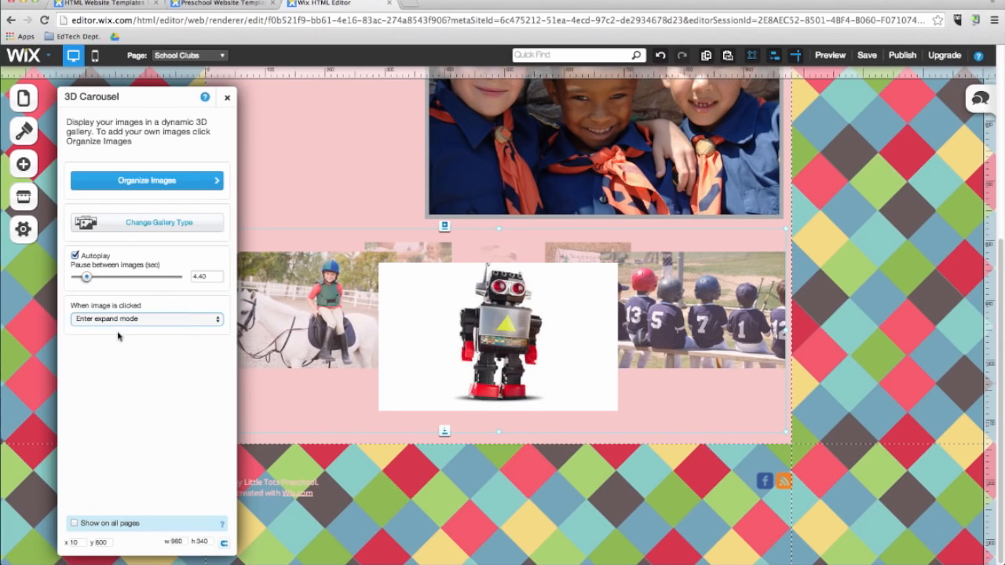
{"action": "left_click", "coordinate": [227, 97]}
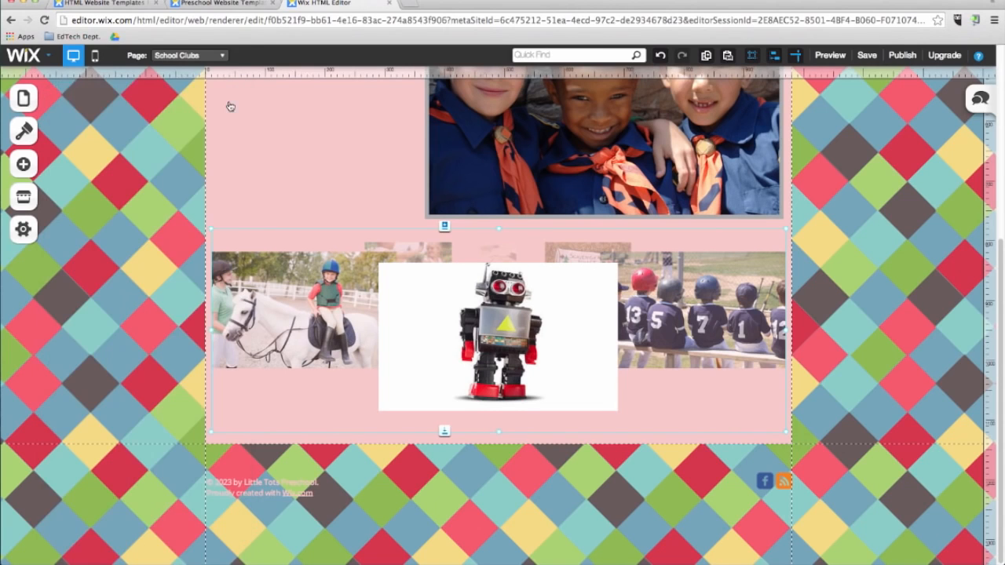
{"action": "left_click", "coordinate": [188, 55]}
Step: On the About Us page, delete the large photo of the teacher and children
{"action": "left_click", "coordinate": [188, 102]}
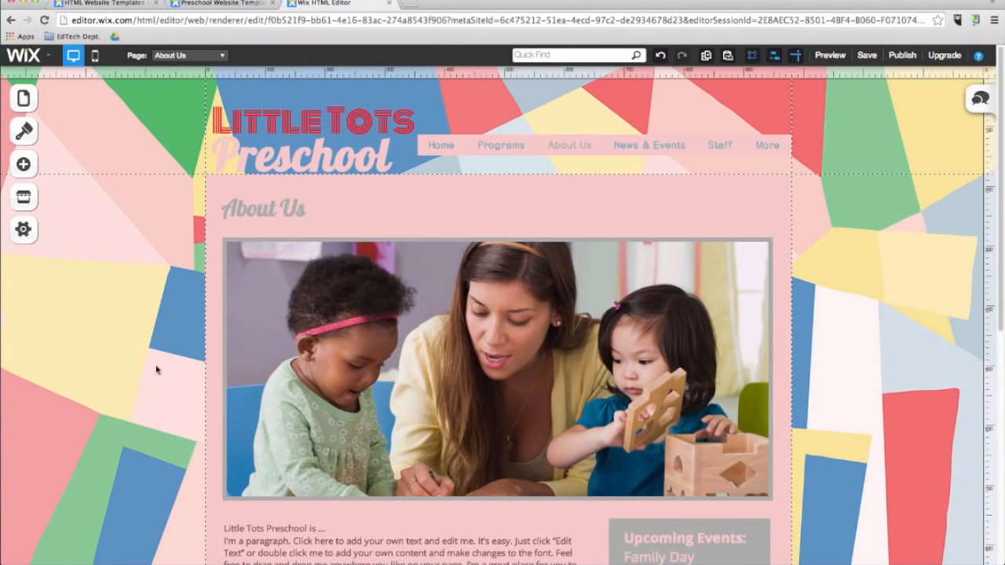
{"action": "left_click", "coordinate": [340, 346]}
{"action": "key", "text": "Delete"}
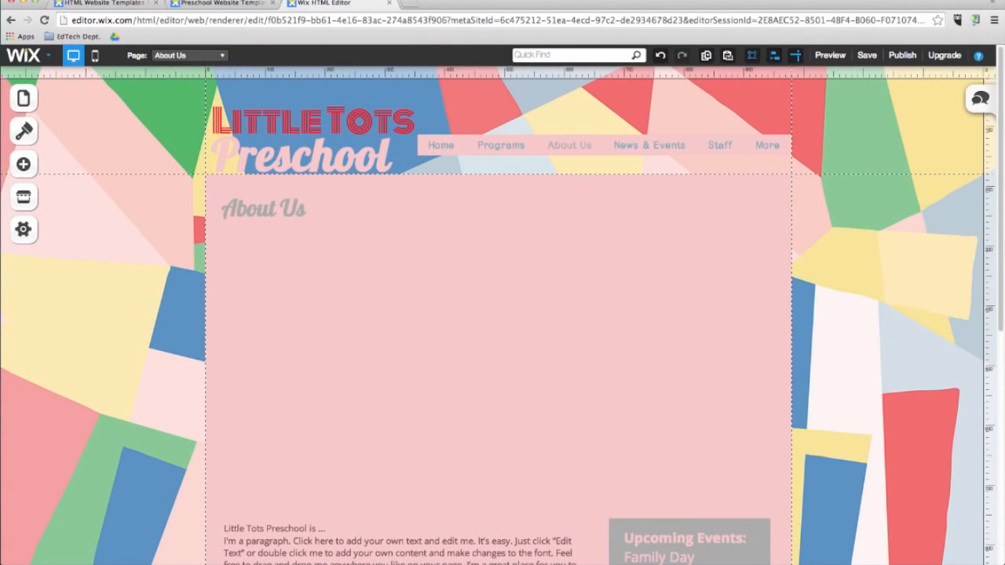
Step: Add a video player under the About Us heading and enlarge it above the paragraph
{"action": "left_click", "coordinate": [23, 164]}
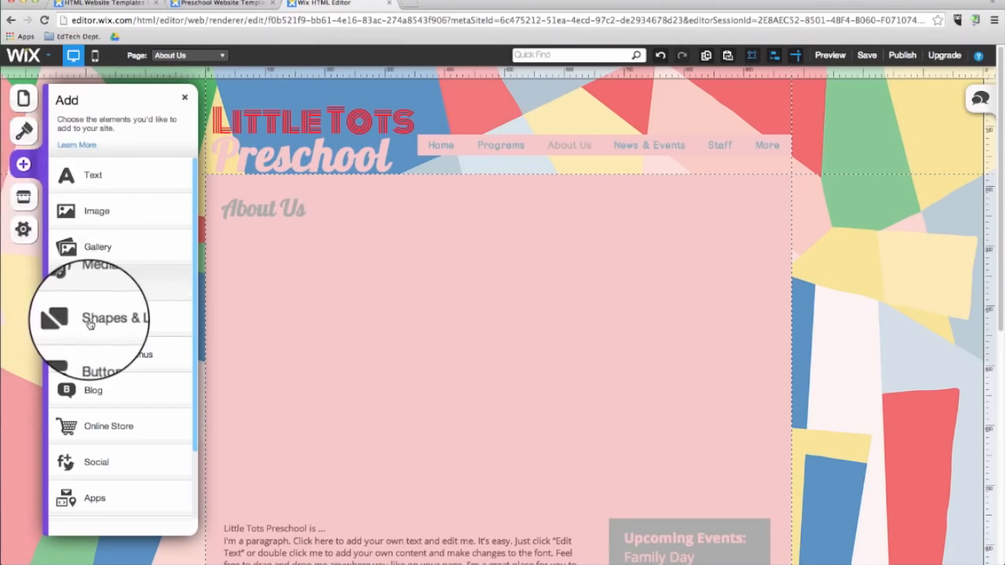
{"action": "left_click", "coordinate": [95, 287]}
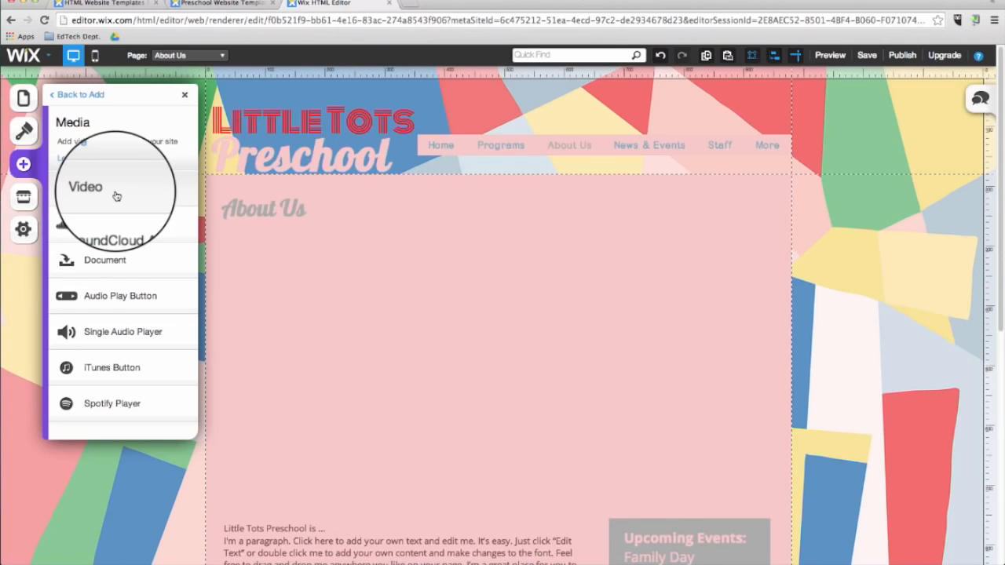
{"action": "left_click_drag", "start_coordinate": [116, 196], "coordinate": [461, 330]}
{"action": "scroll", "coordinate": [510, 486], "scroll_direction": "down", "scroll_amount": 1}
{"action": "left_click_drag", "start_coordinate": [399, 354], "coordinate": [287, 351]}
{"action": "left_click_drag", "start_coordinate": [535, 432], "coordinate": [682, 477]}
{"action": "left_click_drag", "start_coordinate": [623, 363], "coordinate": [661, 362]}
{"action": "left_click", "coordinate": [824, 377]}
{"action": "left_click", "coordinate": [626, 390]}
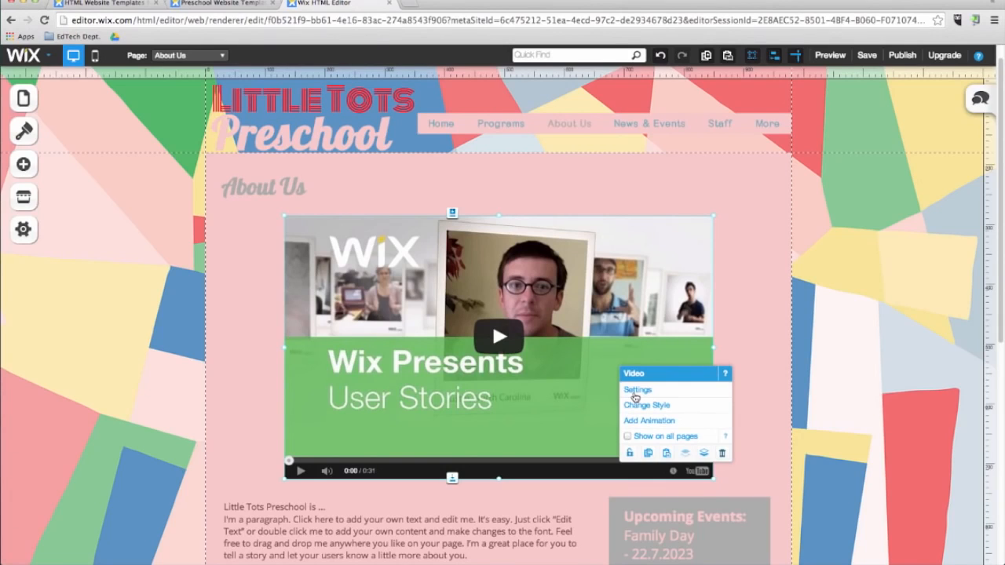
Step: Replace the video's URL with a pasted youtu.be link so it loads the new 0:49 video
{"action": "left_click", "coordinate": [635, 390]}
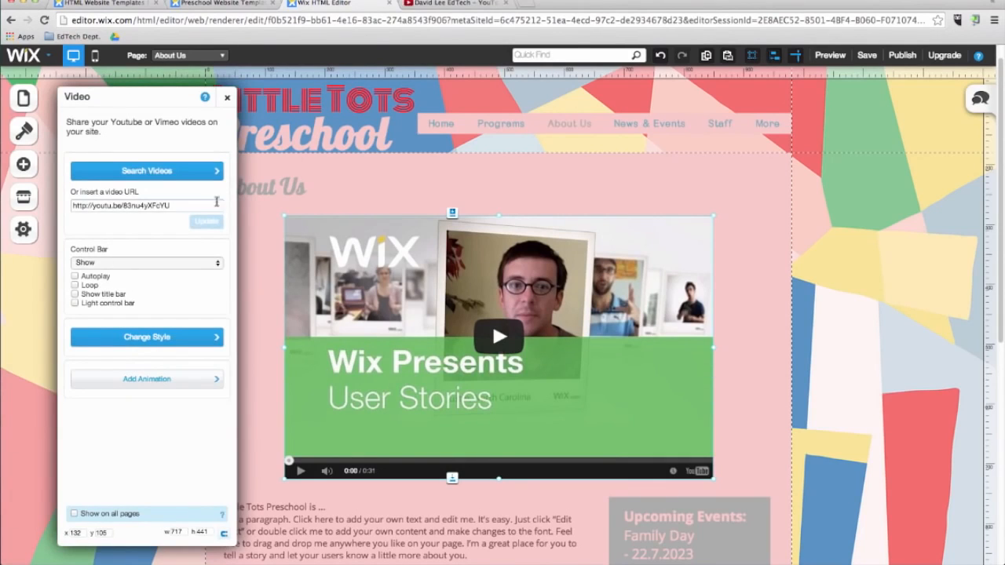
{"action": "left_click", "coordinate": [186, 204]}
{"action": "type", "text": "https://www.youtube.com/watch?v=oOxJgRrDW1M"}
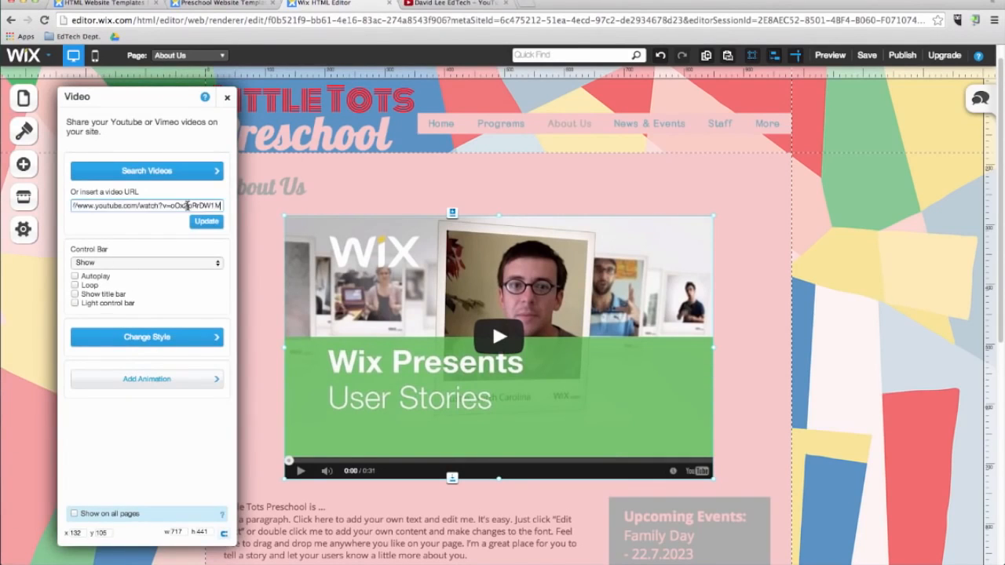
{"action": "left_click", "coordinate": [207, 224]}
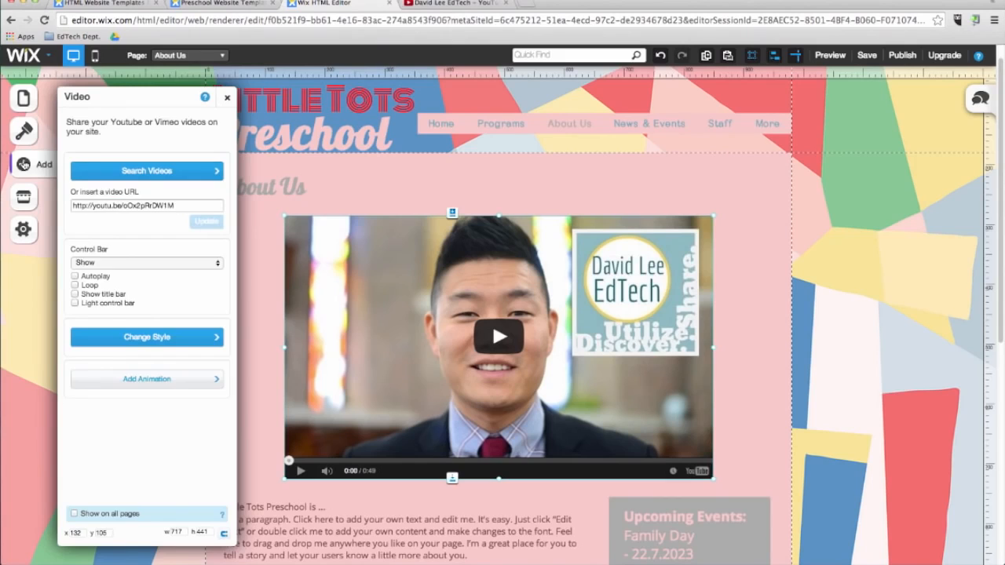
{"action": "left_click", "coordinate": [23, 164]}
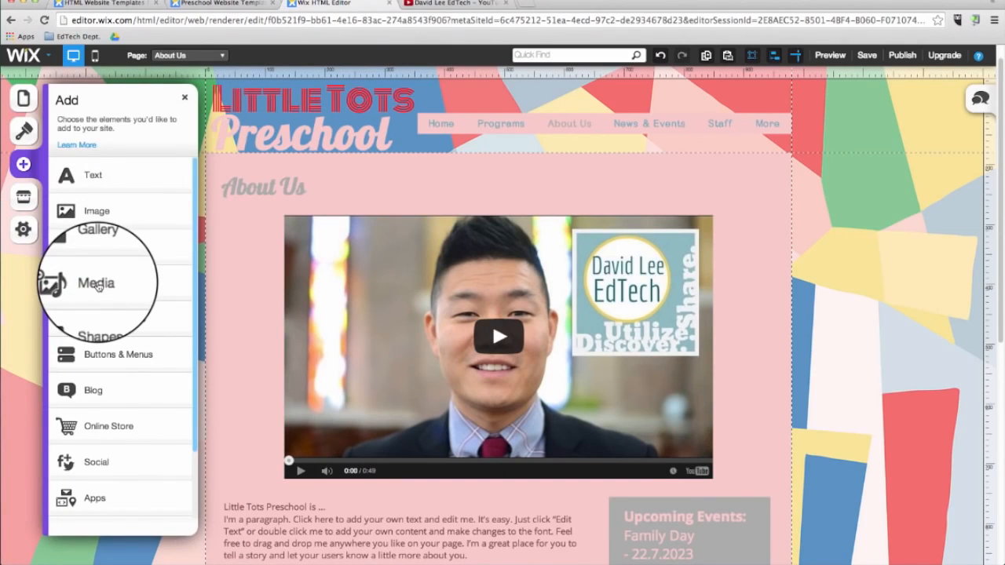
Step: Upload Faculty Handbook 2014-2015.pdf from Downloads and place it on About Us as a document link
{"action": "left_click", "coordinate": [97, 286]}
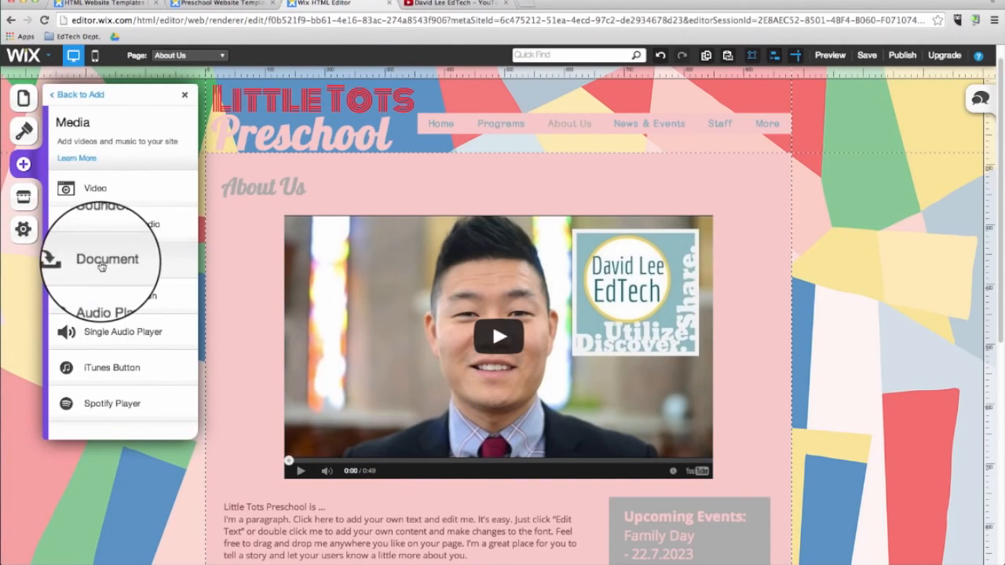
{"action": "left_click", "coordinate": [101, 266]}
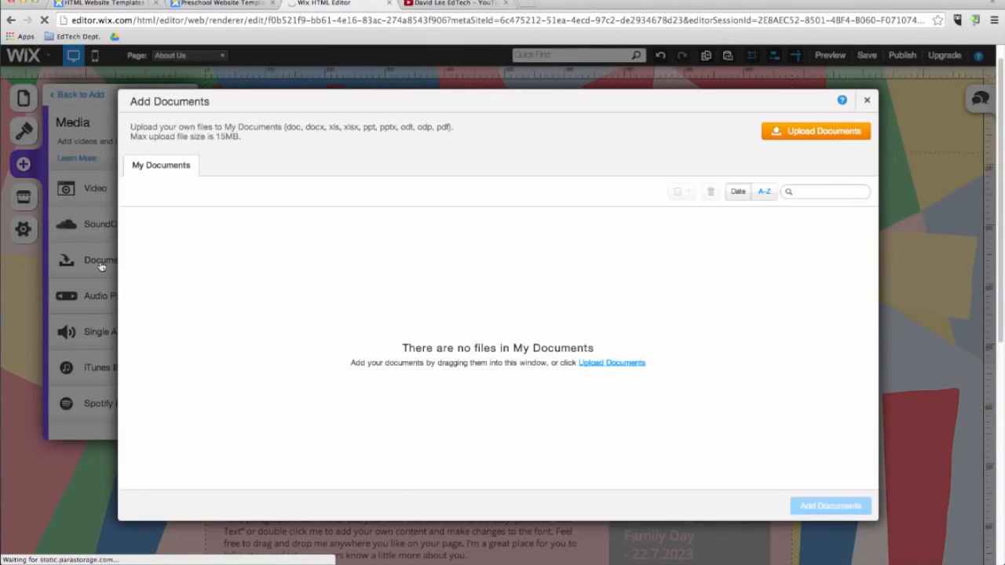
{"action": "left_click", "coordinate": [805, 134]}
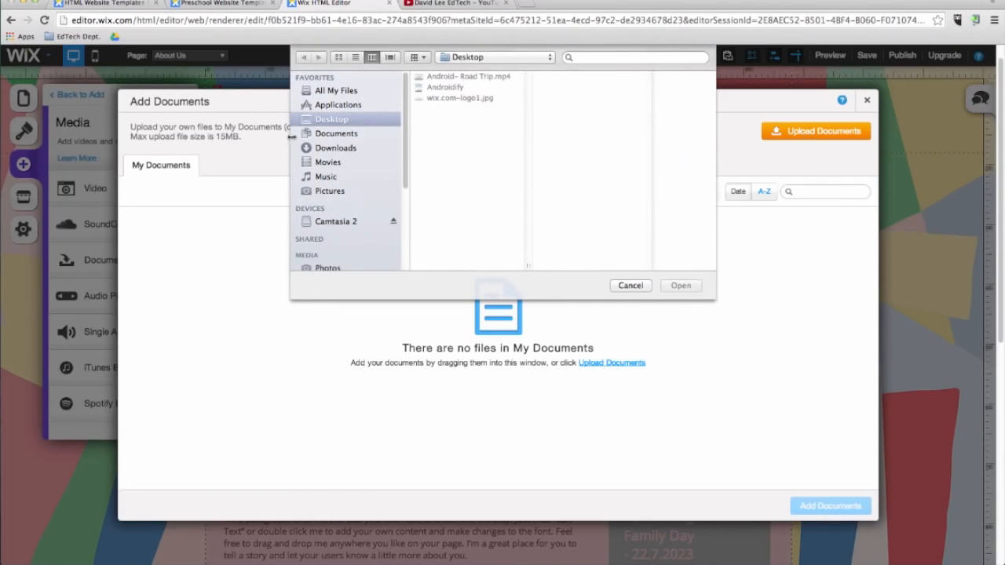
{"action": "left_click", "coordinate": [353, 133]}
{"action": "left_click", "coordinate": [338, 148]}
{"action": "left_click", "coordinate": [463, 108]}
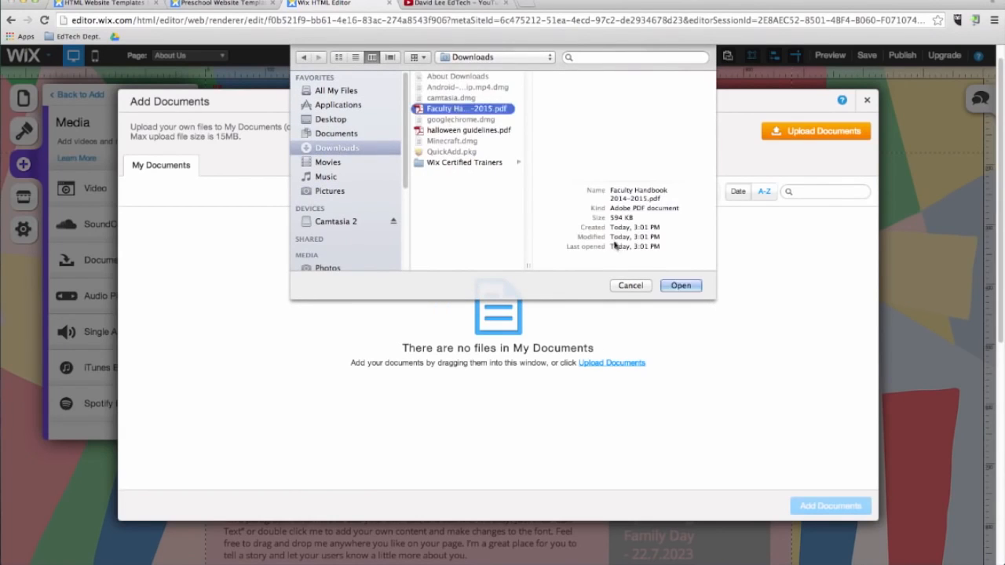
{"action": "left_click", "coordinate": [681, 286]}
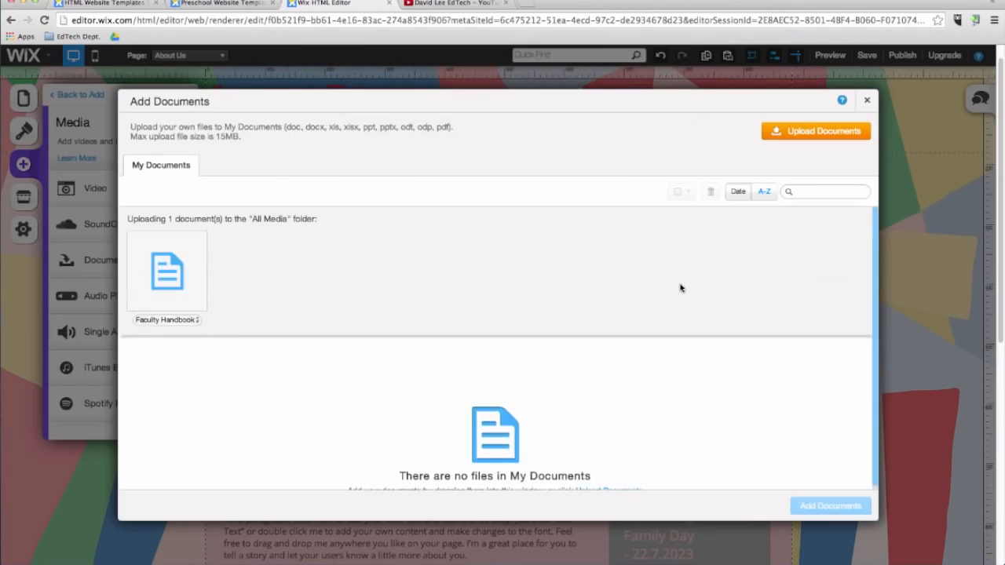
{"action": "left_click", "coordinate": [200, 270]}
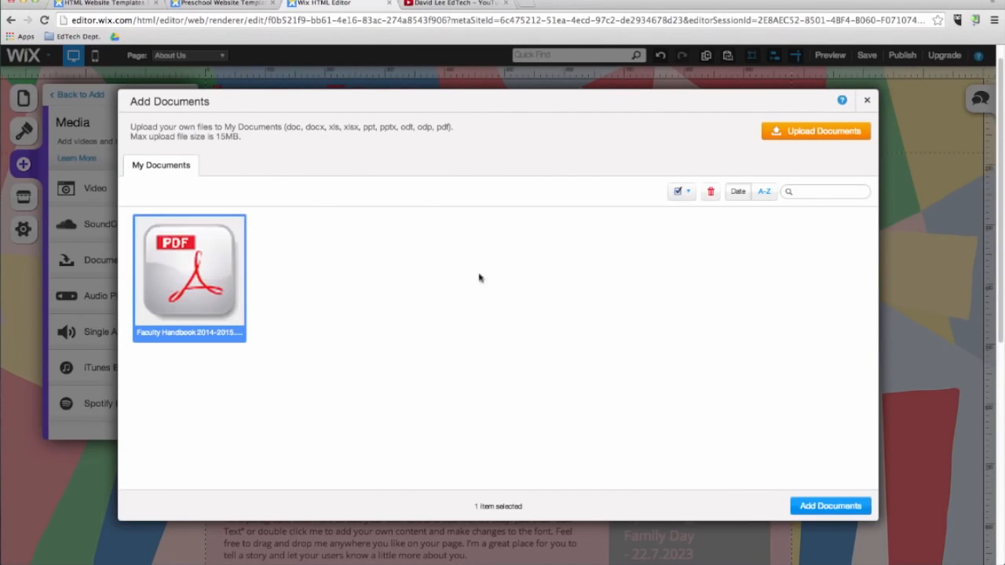
{"action": "left_click", "coordinate": [808, 509]}
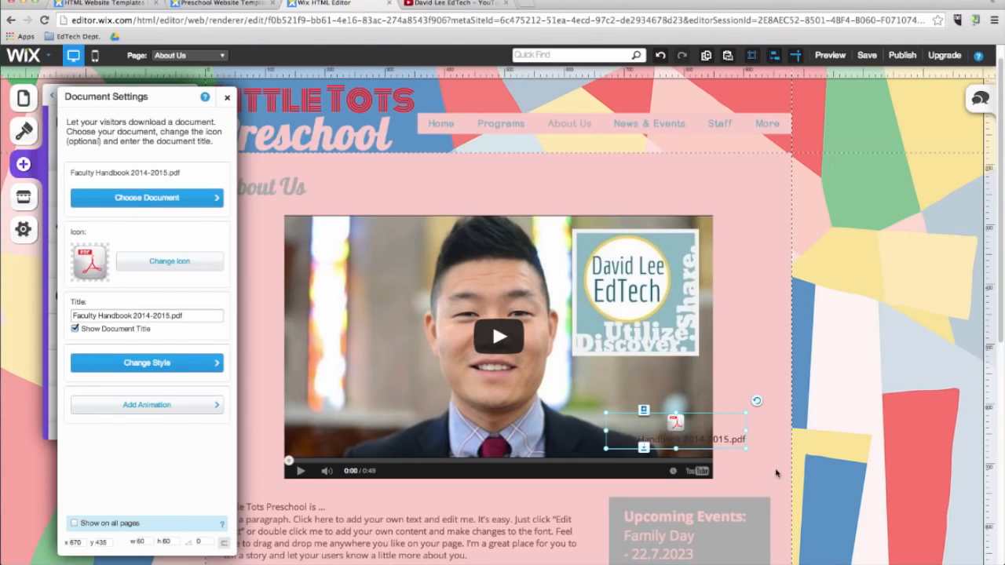
Step: Move the Faculty Handbook PDF link below the video
{"action": "scroll", "coordinate": [773, 470], "scroll_direction": "down", "scroll_amount": 3}
{"action": "left_click", "coordinate": [515, 357]}
{"action": "left_click_drag", "start_coordinate": [445, 294], "coordinate": [445, 320]}
{"action": "left_click_drag", "start_coordinate": [650, 245], "coordinate": [660, 316]}
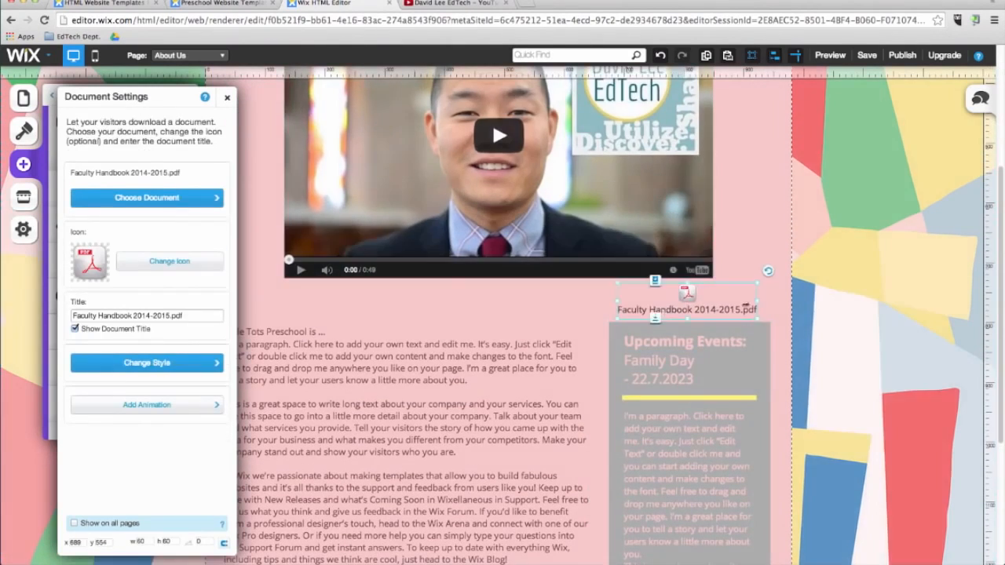
{"action": "left_click", "coordinate": [777, 303]}
{"action": "scroll", "coordinate": [586, 272], "scroll_direction": "up", "scroll_amount": 3}
{"action": "scroll", "coordinate": [646, 347], "scroll_direction": "down", "scroll_amount": 6}
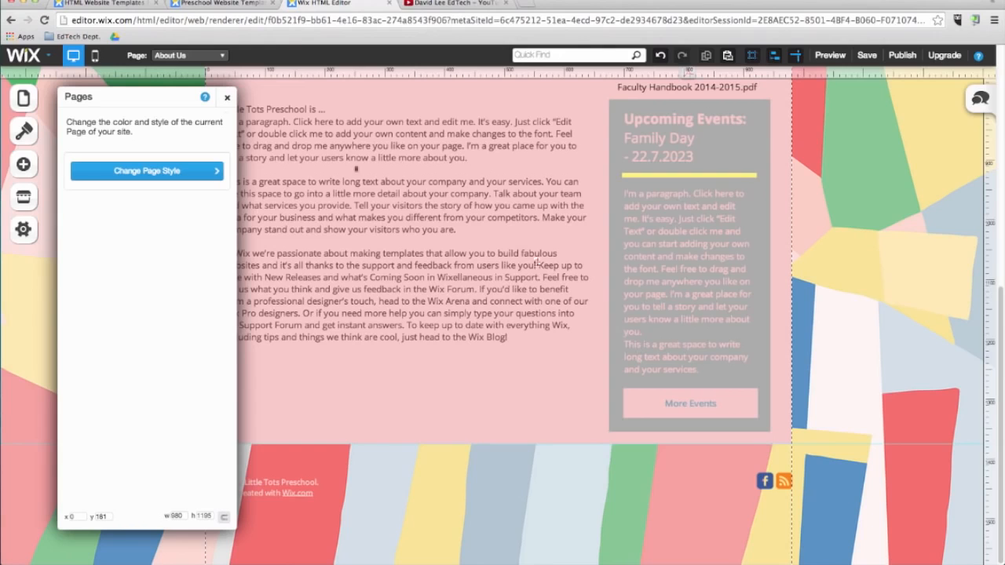
Step: Move the Little Tots Preschool paragraph further down and save the site
{"action": "left_click", "coordinate": [226, 98]}
{"action": "left_click_drag", "start_coordinate": [325, 299], "coordinate": [339, 478]}
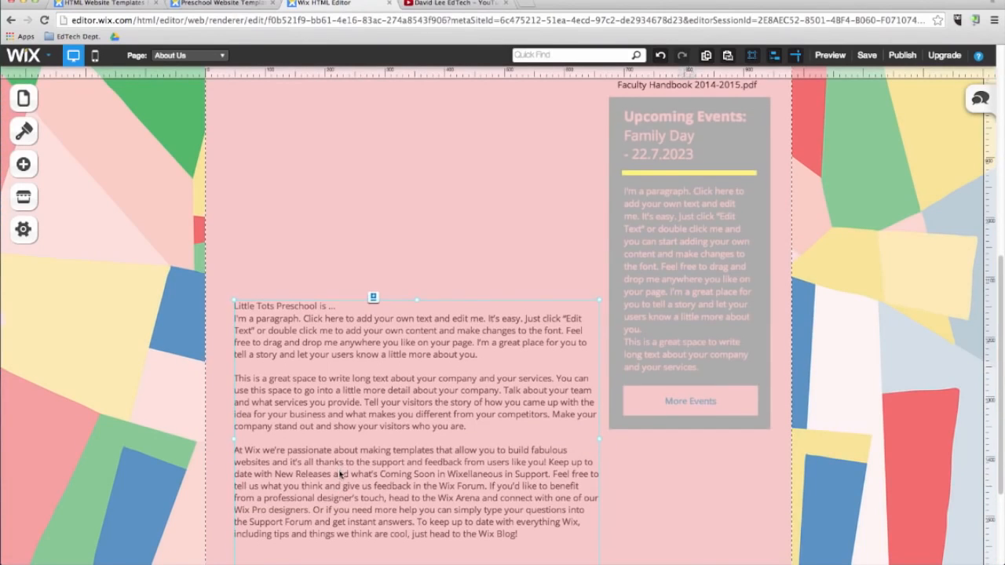
{"action": "scroll", "coordinate": [338, 477], "scroll_direction": "down", "scroll_amount": 3}
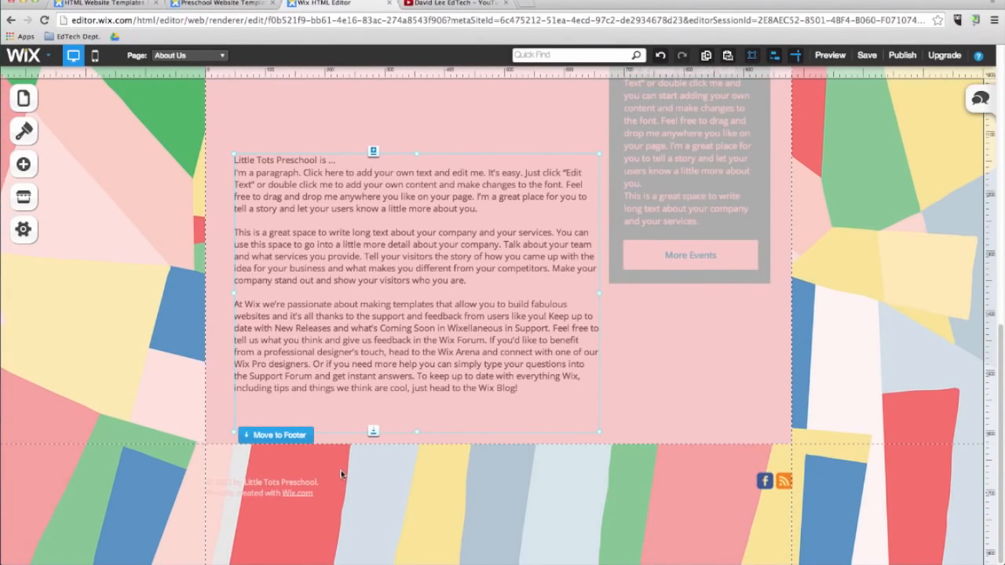
{"action": "left_click", "coordinate": [866, 54]}
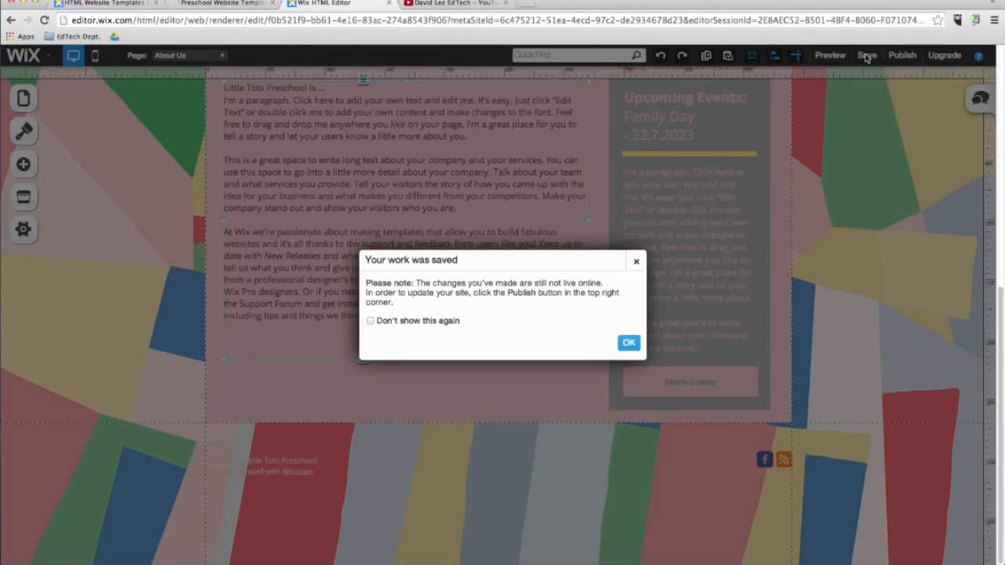
{"action": "left_click", "coordinate": [627, 343]}
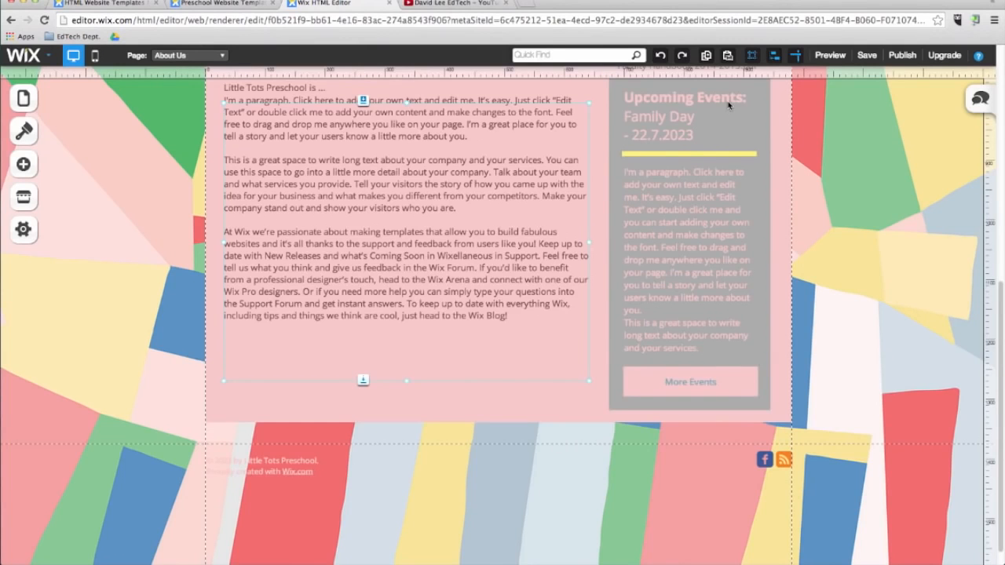
{"action": "left_click", "coordinate": [14, 164]}
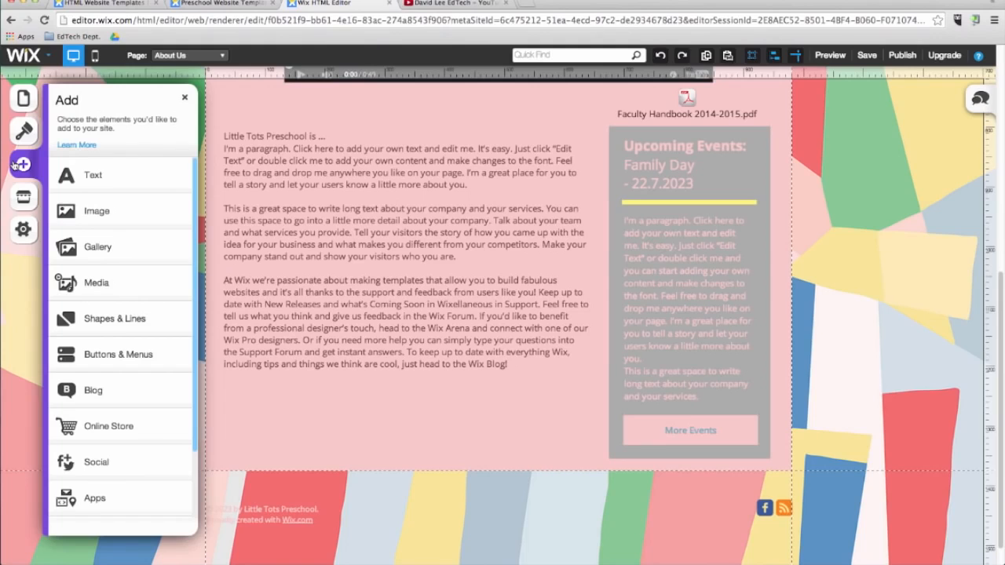
Step: Add a grey box sized over the paragraph, send it backward, and sit the paragraph on it
{"action": "left_click", "coordinate": [123, 323]}
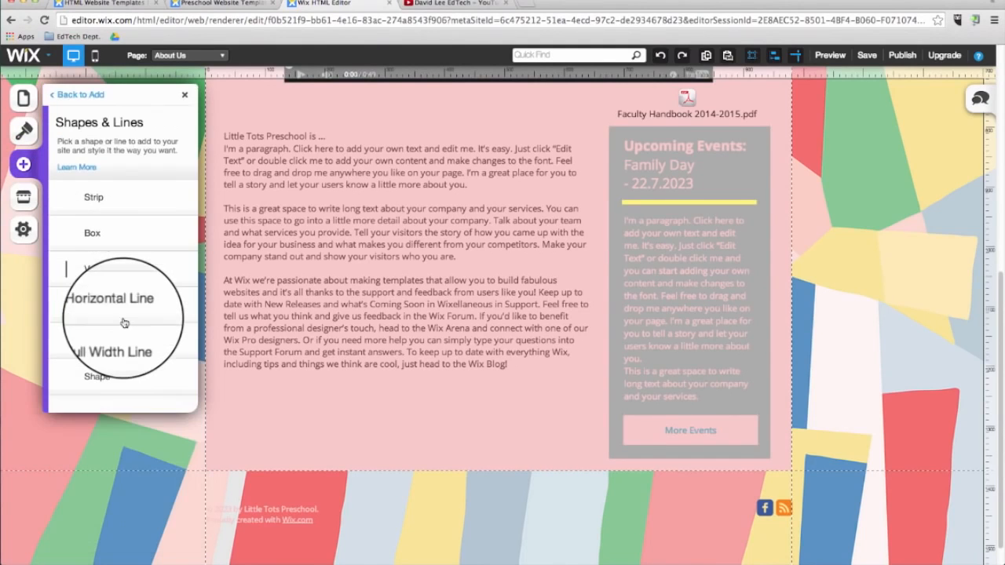
{"action": "left_click", "coordinate": [104, 234]}
{"action": "left_click_drag", "start_coordinate": [635, 397], "coordinate": [284, 195]}
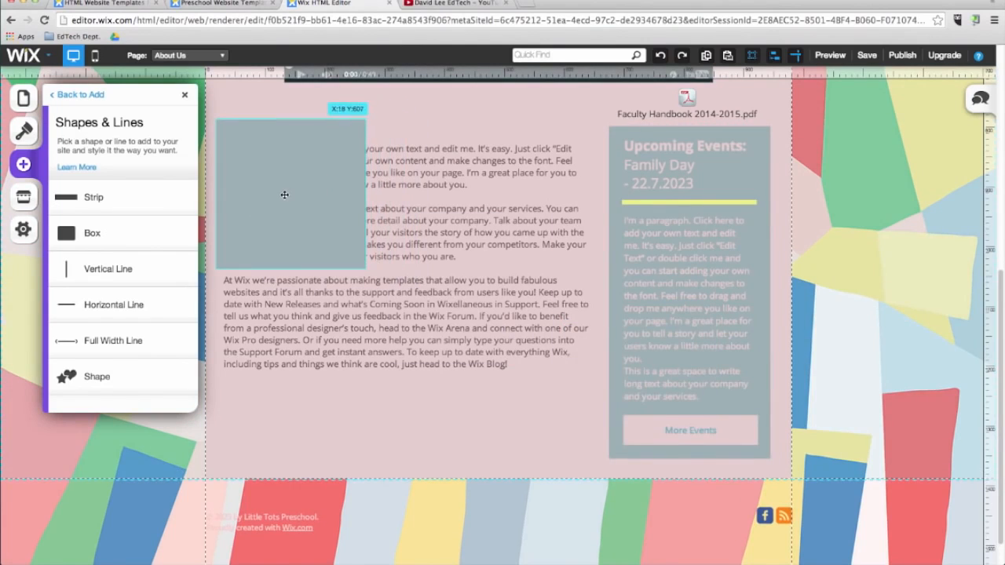
{"action": "left_click_drag", "start_coordinate": [365, 269], "coordinate": [597, 402]}
{"action": "right_click", "coordinate": [433, 329]}
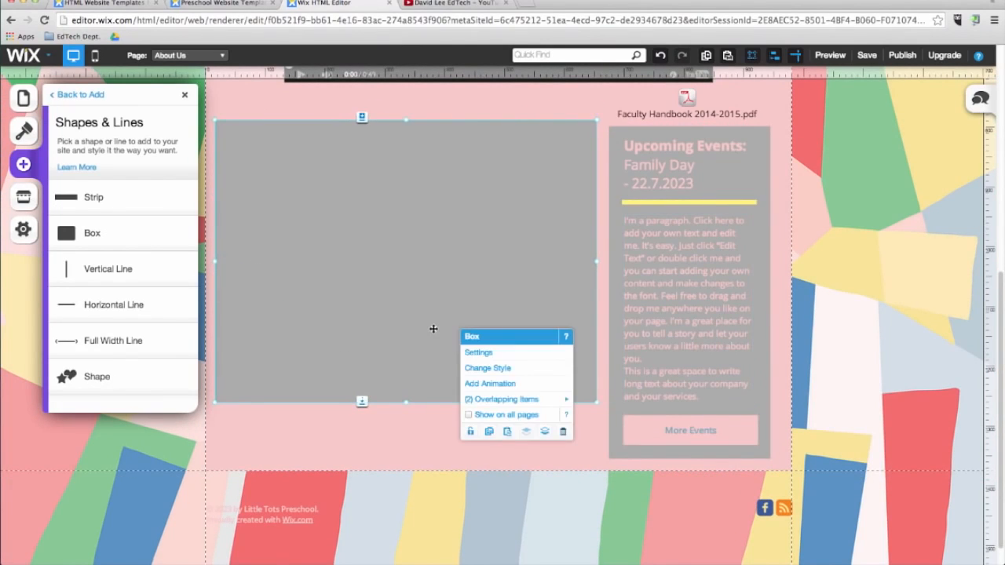
{"action": "left_click", "coordinate": [544, 431]}
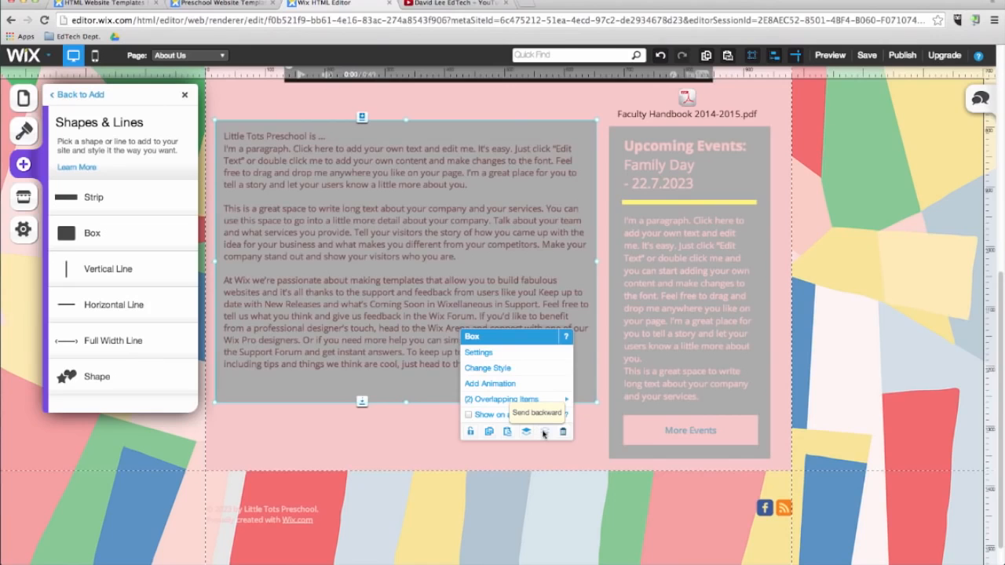
{"action": "left_click_drag", "start_coordinate": [428, 130], "coordinate": [433, 137]}
{"action": "left_click_drag", "start_coordinate": [402, 233], "coordinate": [411, 238]}
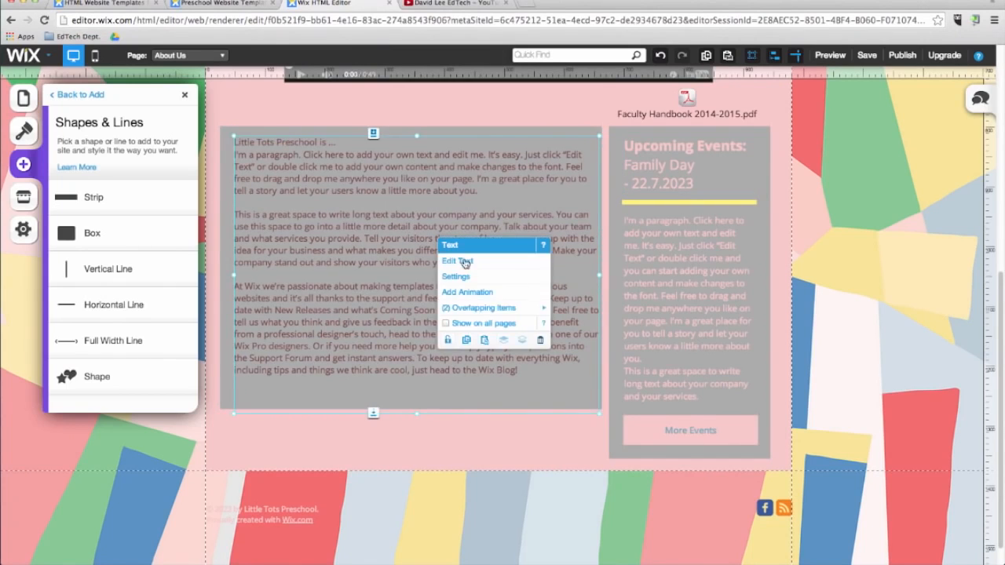
Step: Change the paragraph's text colour to white
{"action": "left_click", "coordinate": [464, 262]}
{"action": "left_click", "coordinate": [459, 104]}
{"action": "left_click", "coordinate": [518, 149]}
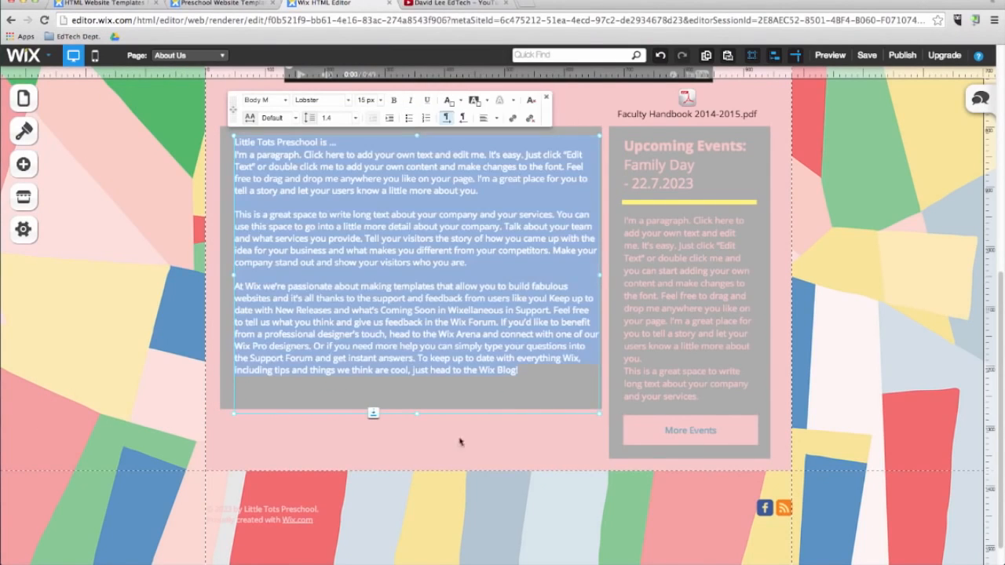
{"action": "left_click", "coordinate": [459, 445]}
{"action": "left_click", "coordinate": [120, 239]}
{"action": "scroll", "coordinate": [120, 239], "scroll_direction": "up", "scroll_amount": 5}
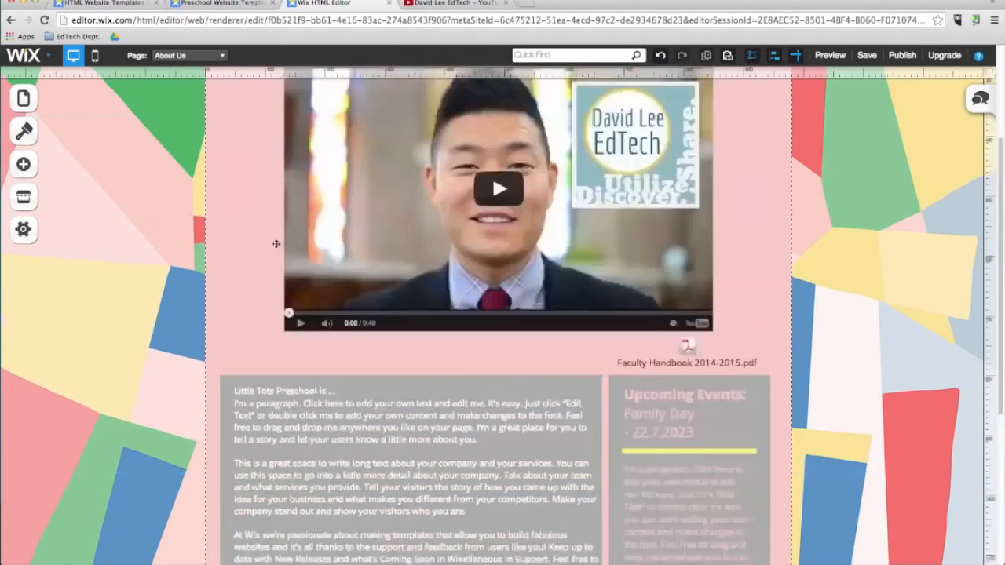
Step: Add a round arrow image button at the content's upper right and shrink it
{"action": "left_click", "coordinate": [23, 163]}
{"action": "left_click", "coordinate": [117, 357]}
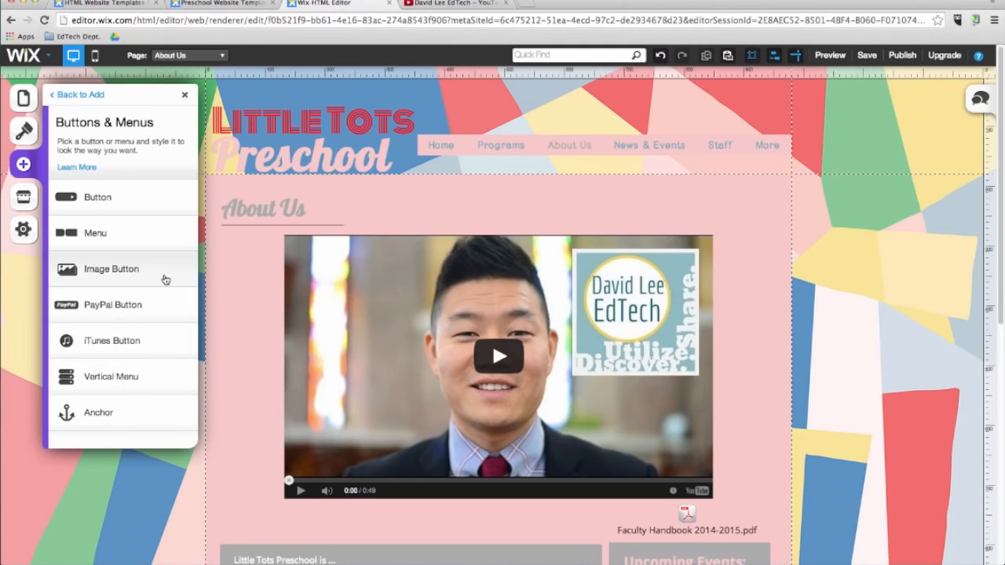
{"action": "left_click", "coordinate": [165, 279]}
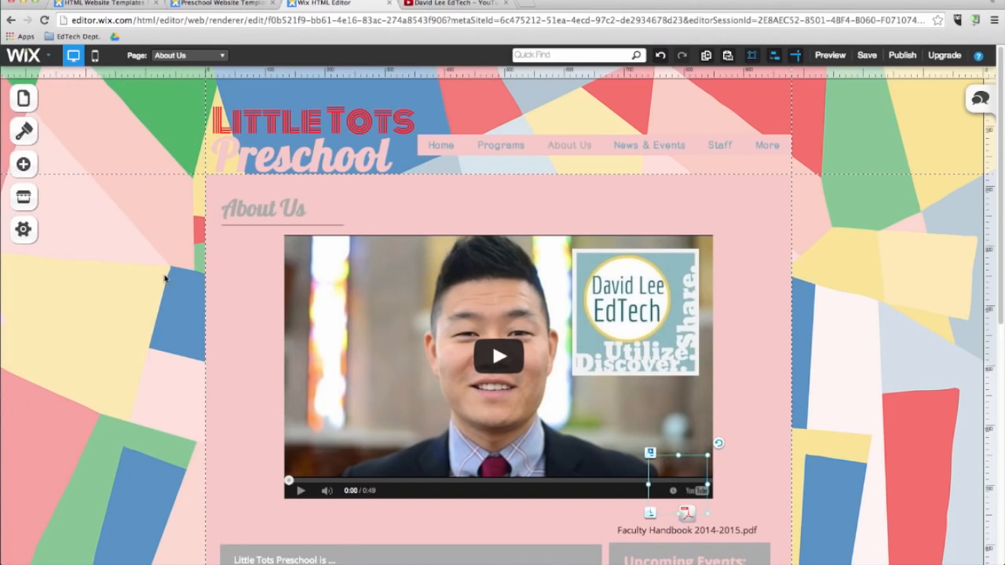
{"action": "left_click_drag", "start_coordinate": [668, 463], "coordinate": [738, 197]}
{"action": "left_click_drag", "start_coordinate": [721, 246], "coordinate": [742, 226]}
Step: Link the arrow image button to the News & Events page
{"action": "left_click", "coordinate": [810, 233]}
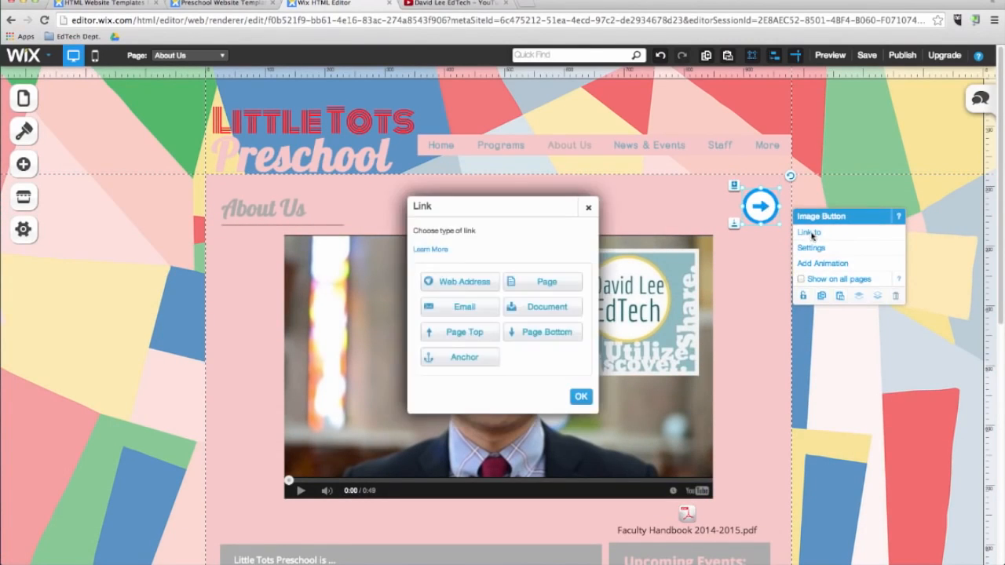
{"action": "left_click", "coordinate": [565, 284]}
{"action": "left_click", "coordinate": [557, 310]}
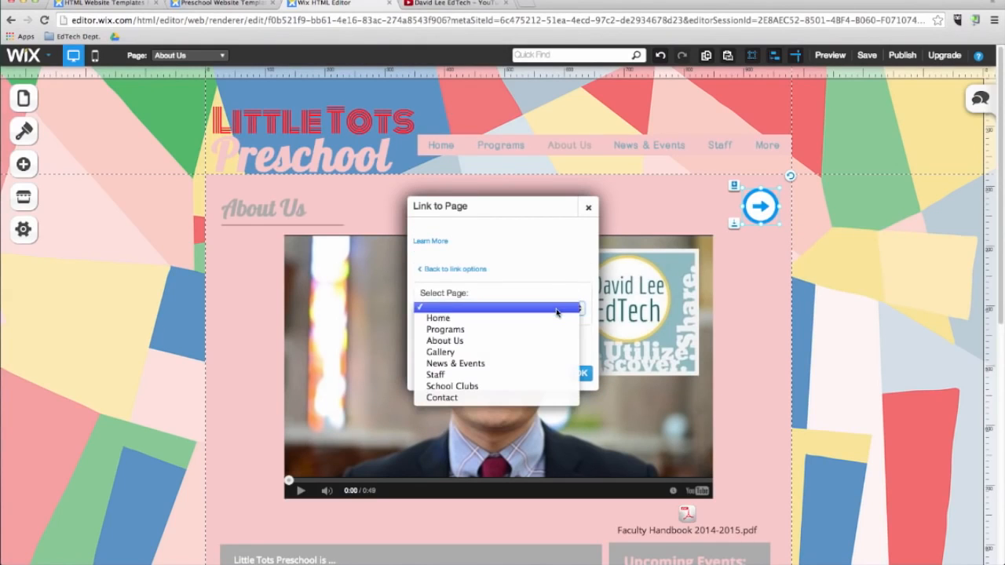
{"action": "left_click", "coordinate": [526, 363]}
{"action": "left_click", "coordinate": [580, 373]}
Step: Preview the site and confirm the arrow opens News & Events, then return to the editor
{"action": "left_click", "coordinate": [829, 55]}
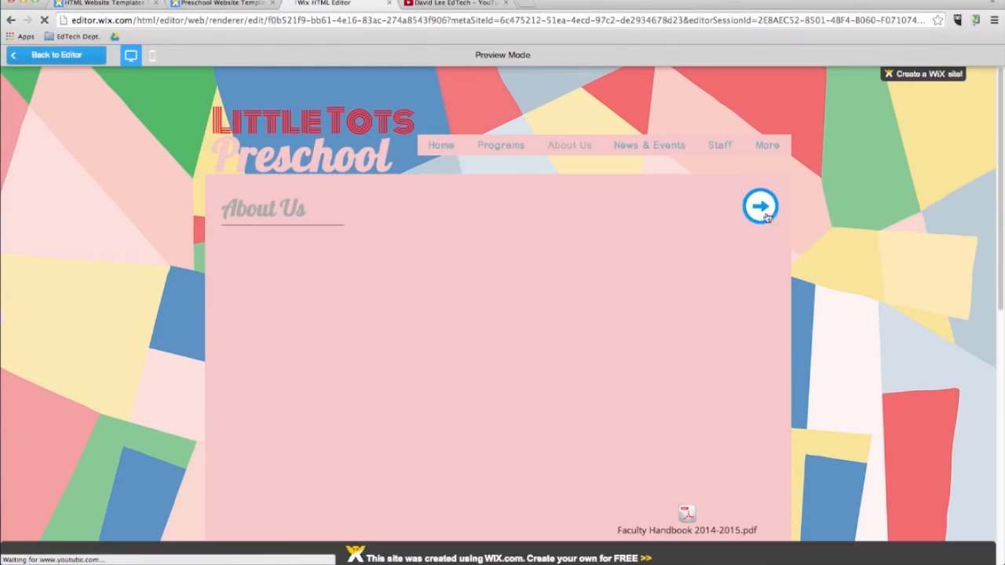
{"action": "left_click", "coordinate": [757, 207]}
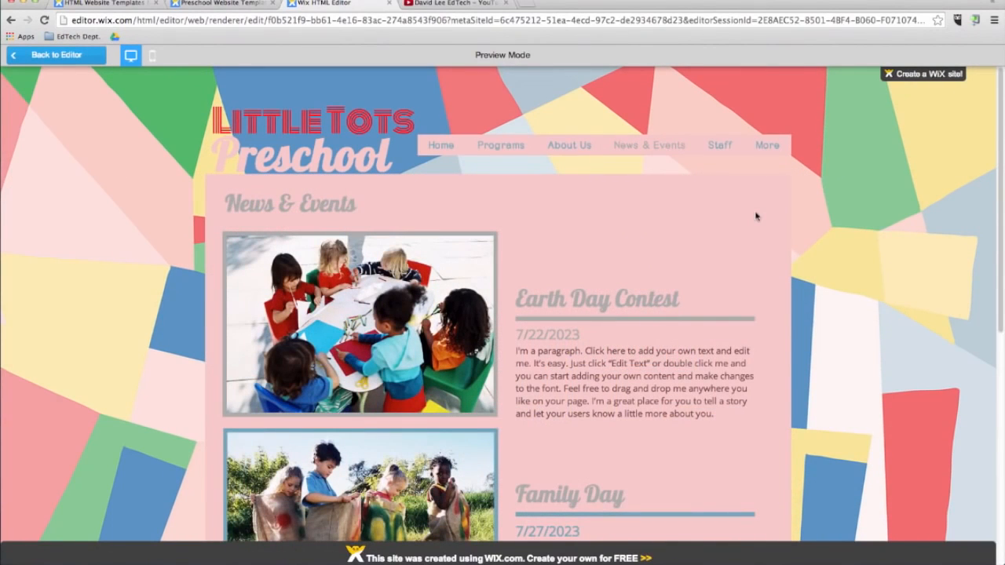
{"action": "left_click", "coordinate": [57, 55]}
{"action": "left_click", "coordinate": [24, 92]}
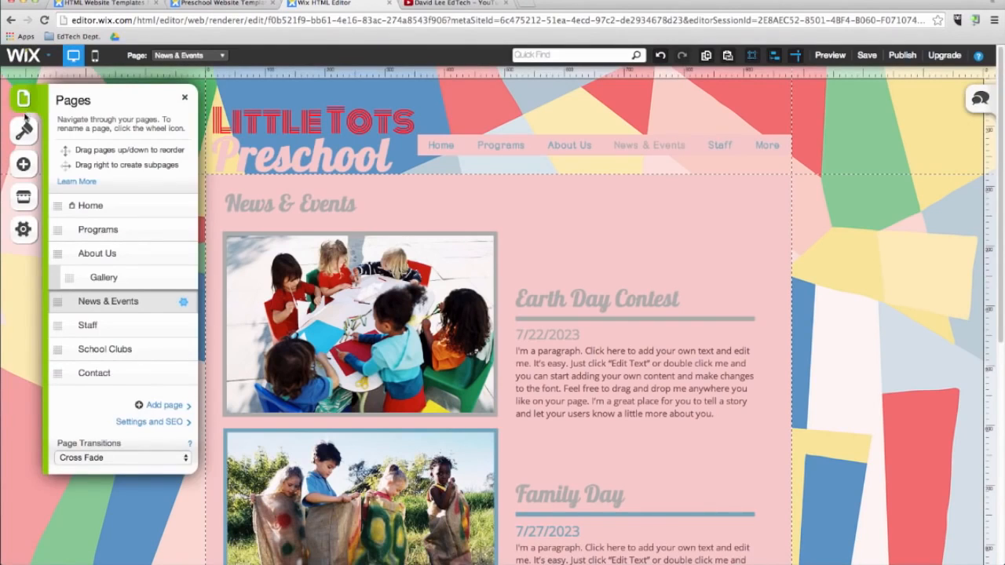
Step: Create a blank page named 'Blog' and move it above Contact
{"action": "left_click", "coordinate": [165, 405]}
{"action": "left_click", "coordinate": [393, 255]}
{"action": "type", "text": "Blog"}
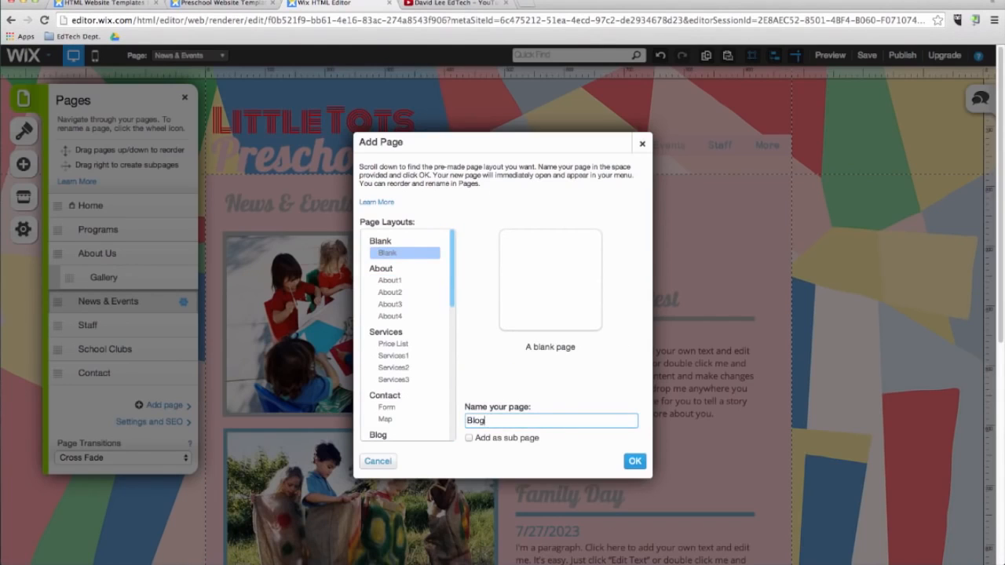
{"action": "left_click", "coordinate": [636, 461]}
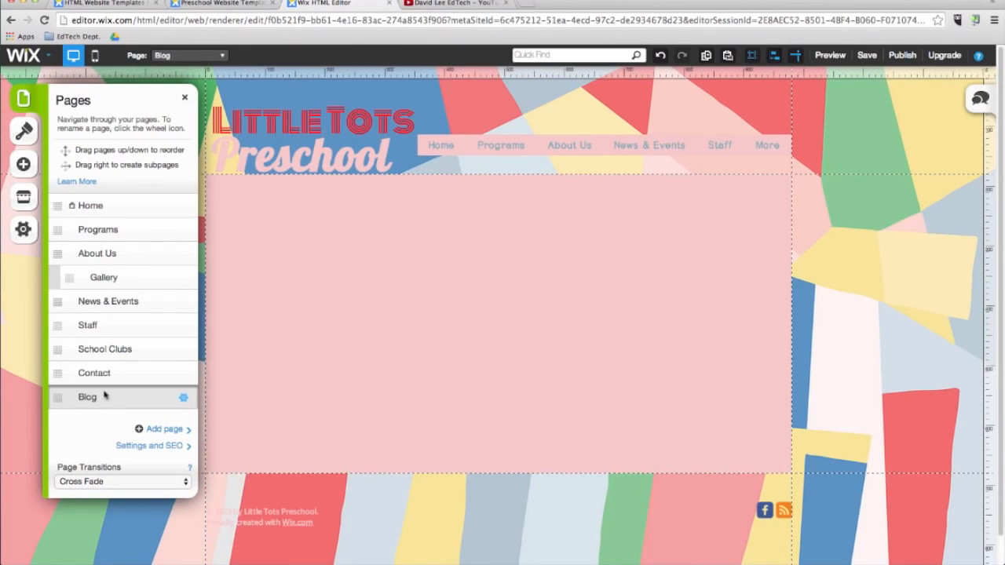
{"action": "left_click_drag", "start_coordinate": [79, 396], "coordinate": [79, 375]}
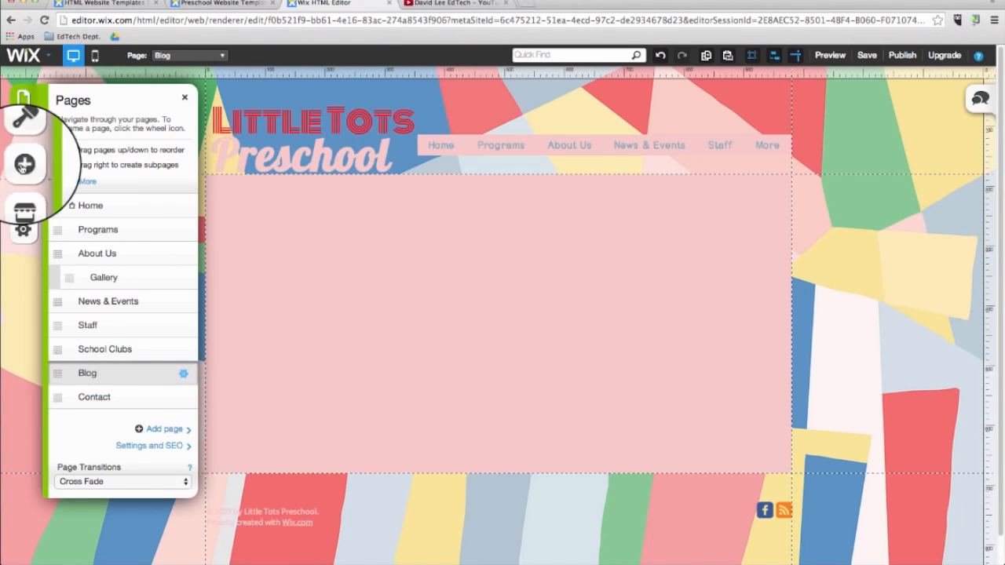
Step: Add a blog to the Blog page and open its posts manager
{"action": "left_click", "coordinate": [24, 164]}
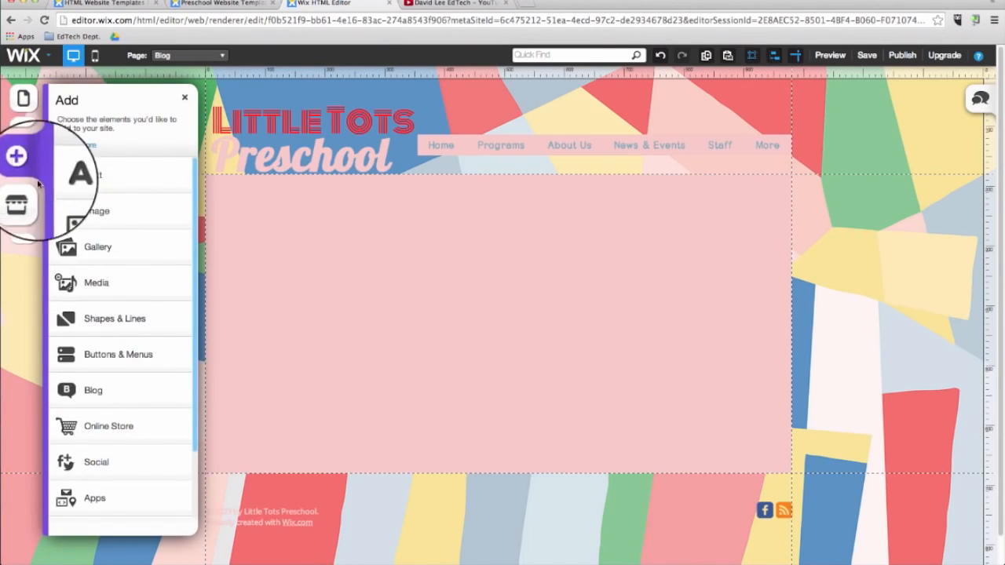
{"action": "left_click", "coordinate": [108, 386]}
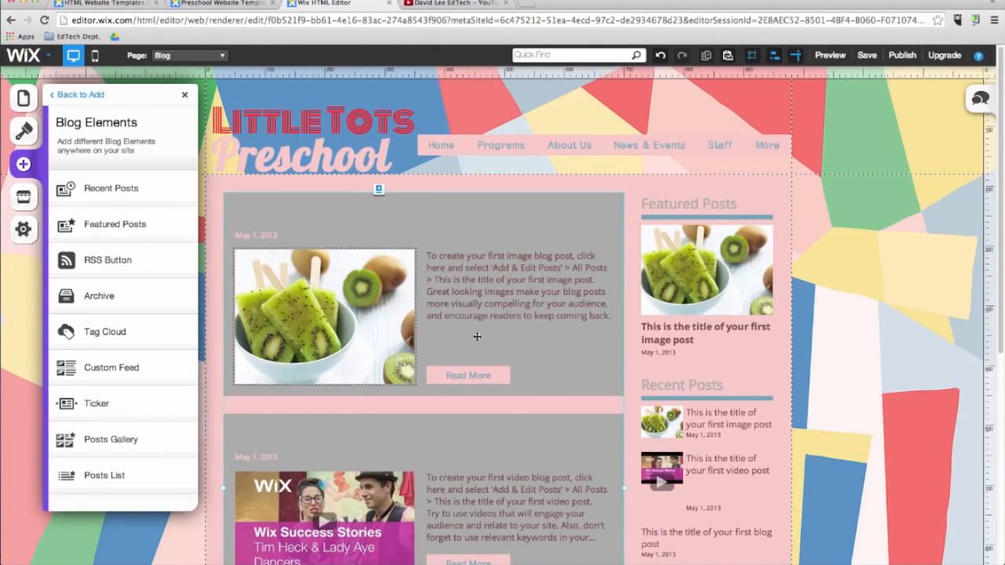
{"action": "left_click", "coordinate": [373, 216]}
{"action": "left_click", "coordinate": [426, 246]}
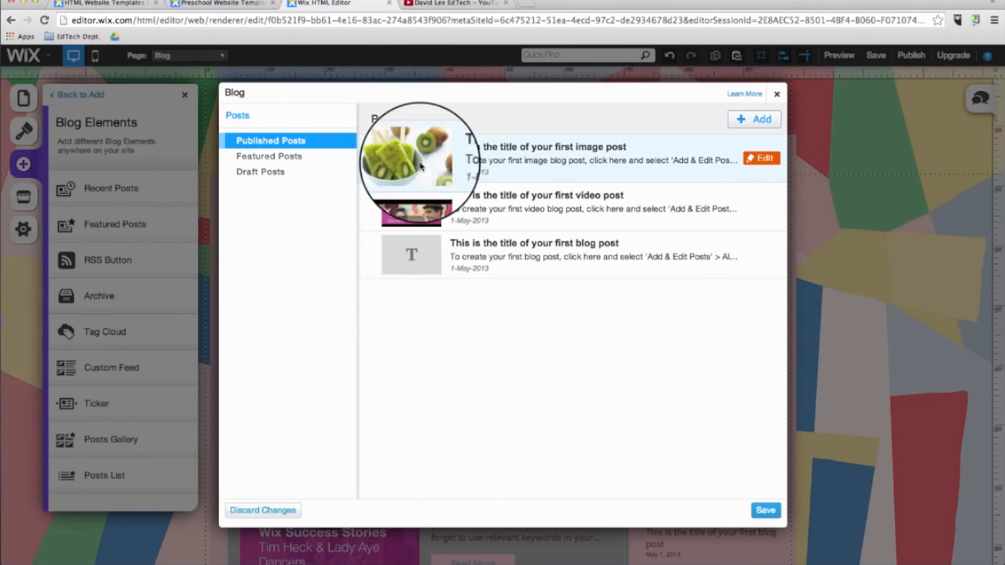
Step: Search the free Wix images for 'children' and choose Black Robot for the first image post
{"action": "left_click", "coordinate": [759, 164]}
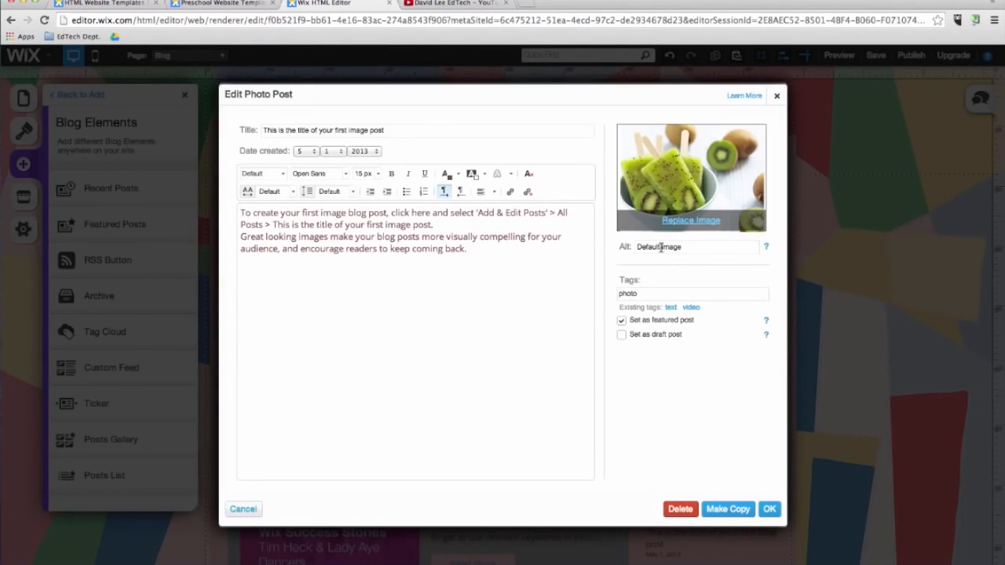
{"action": "left_click", "coordinate": [688, 223]}
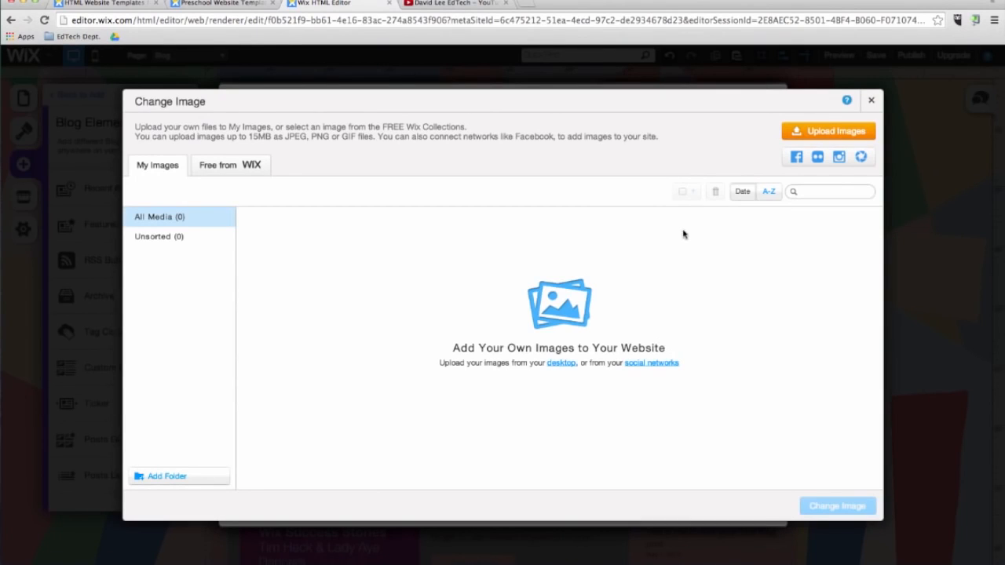
{"action": "left_click", "coordinate": [230, 164]}
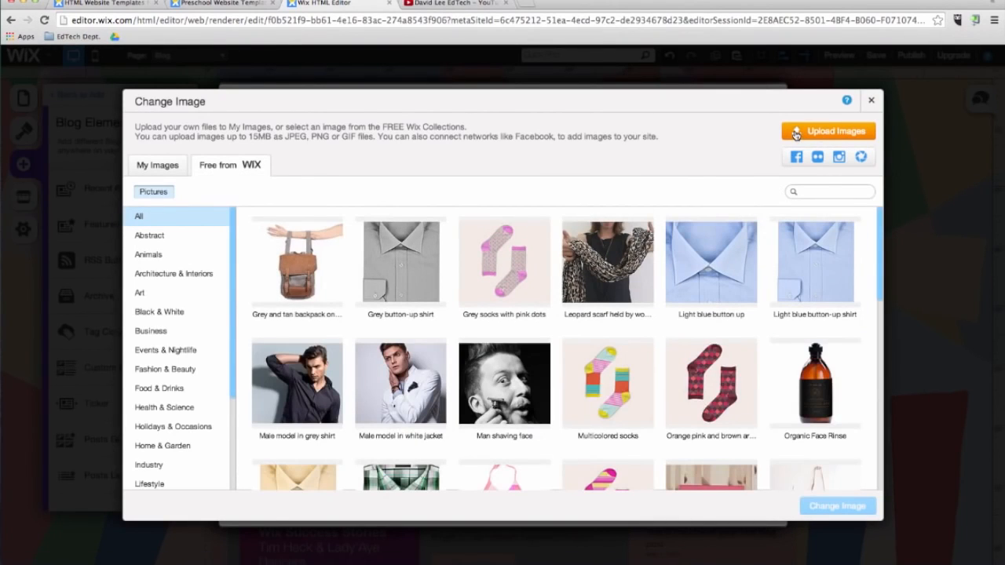
{"action": "left_click", "coordinate": [817, 193]}
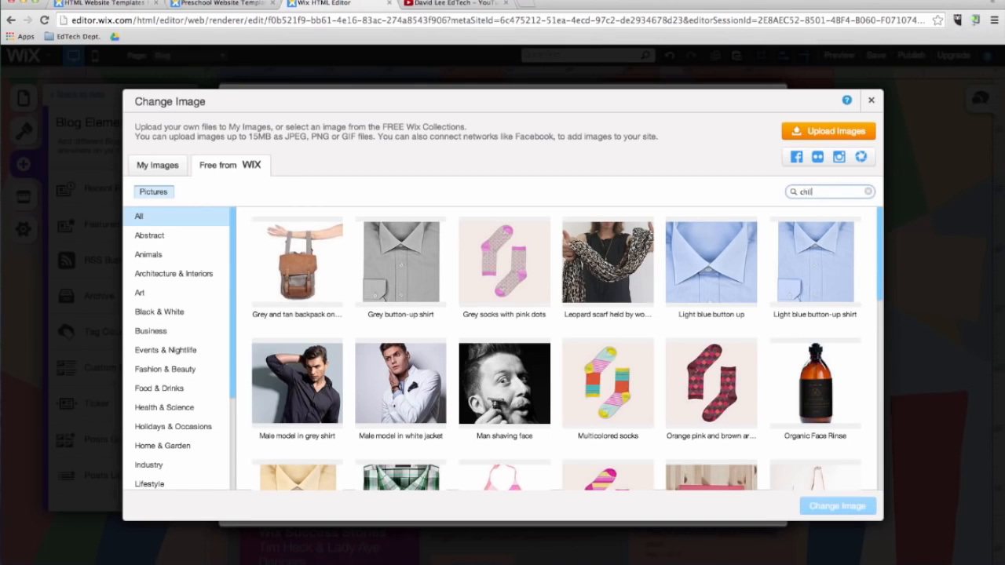
{"action": "key", "text": "Return"}
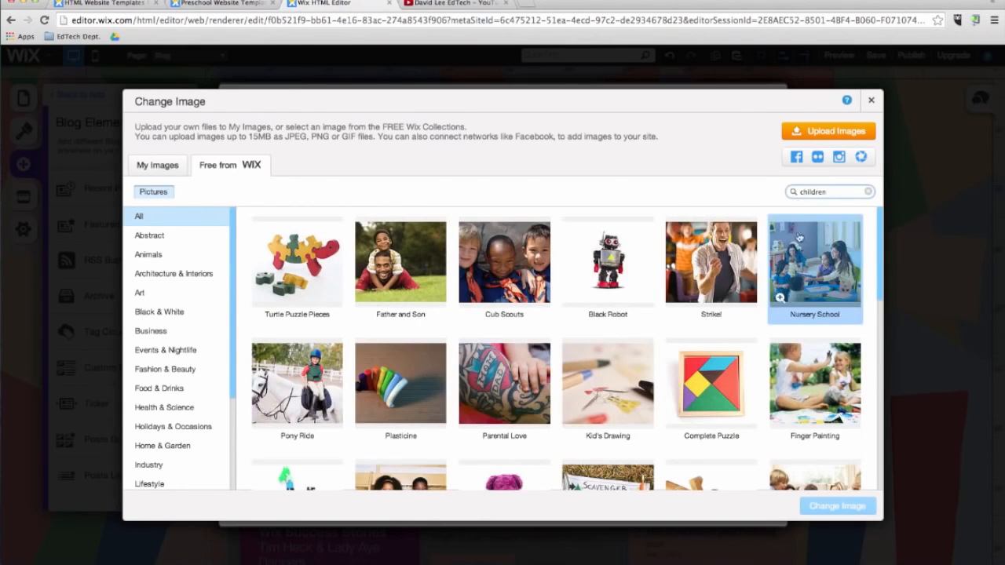
{"action": "left_click", "coordinate": [625, 265]}
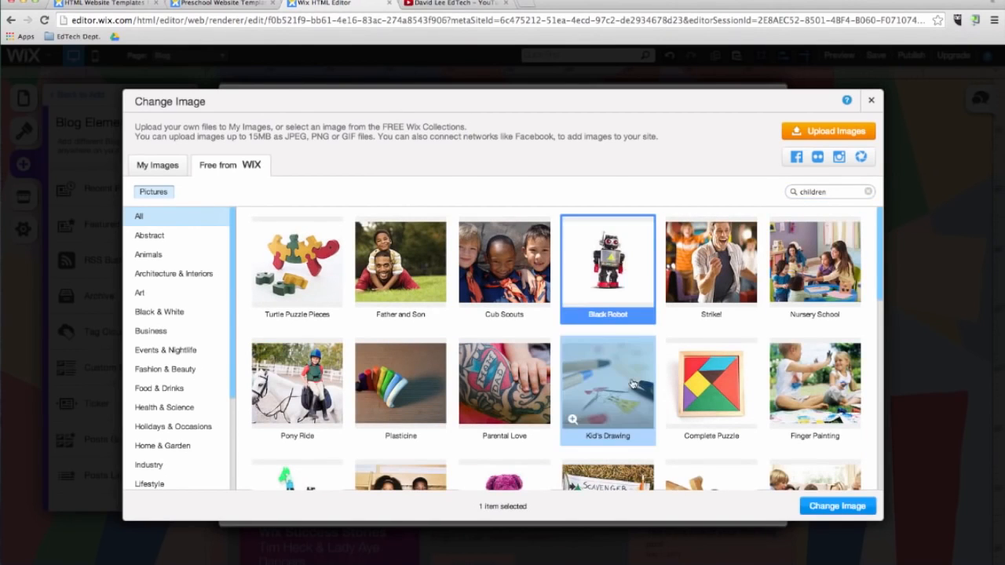
Step: Apply the robot image, title the post 'Robotics Club', enter the club description, and save
{"action": "left_click", "coordinate": [835, 504]}
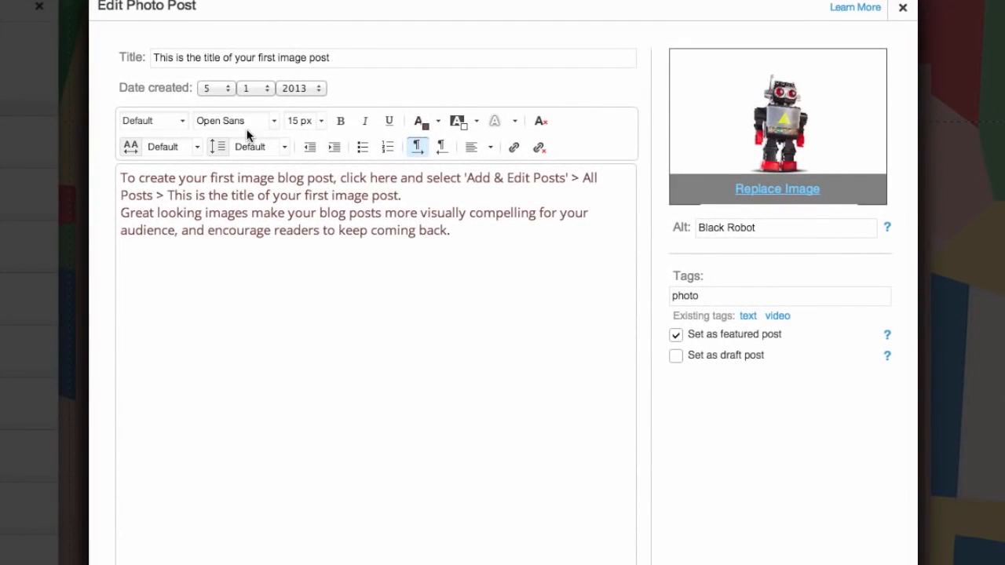
{"action": "triple_click", "coordinate": [280, 57]}
{"action": "type", "text": "Robotics Club"}
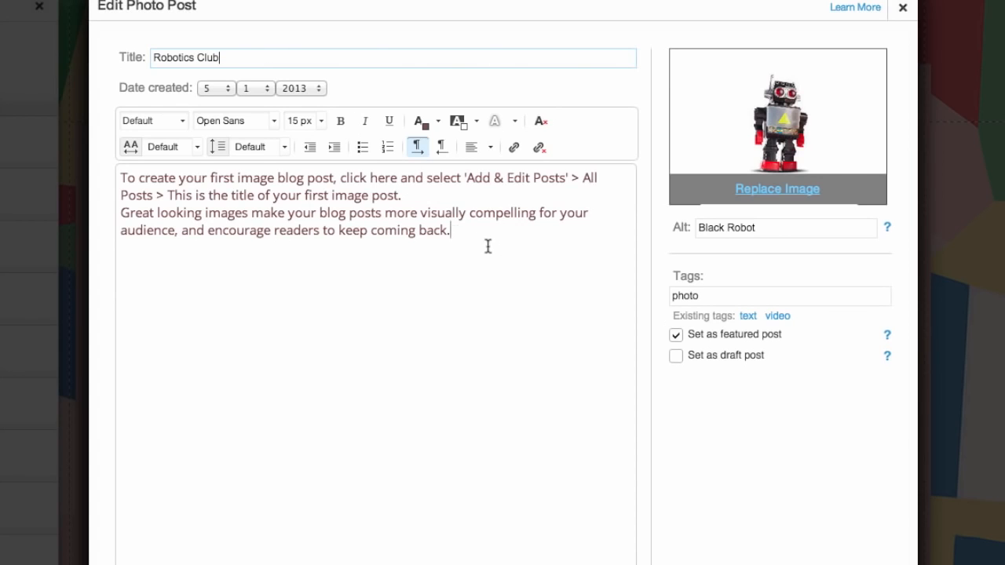
{"action": "left_click_drag", "start_coordinate": [490, 247], "coordinate": [109, 170]}
{"action": "type", "text": "This week we will "}
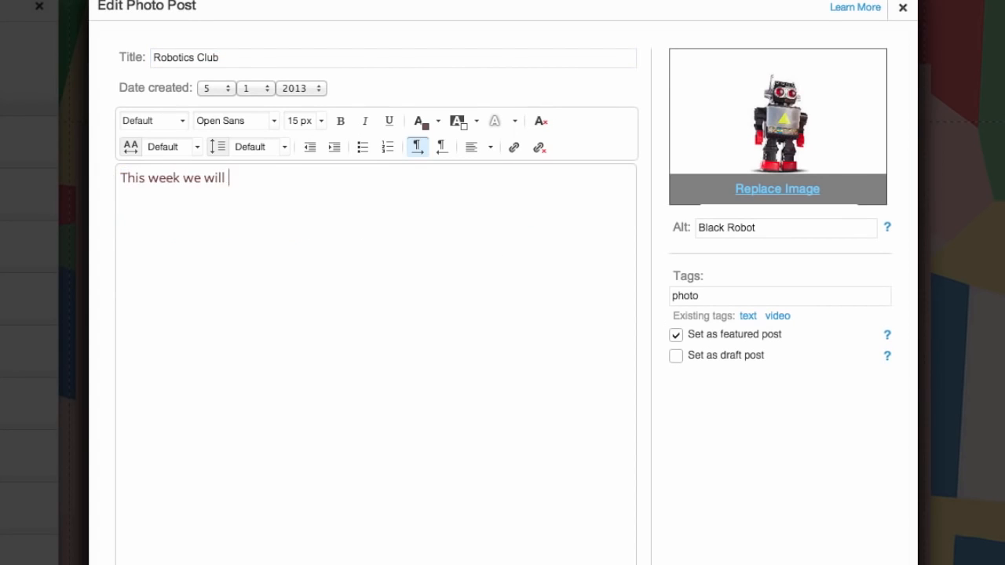
{"action": "type", "text": "start our robotics club. Students will learn about the design process and how to "}
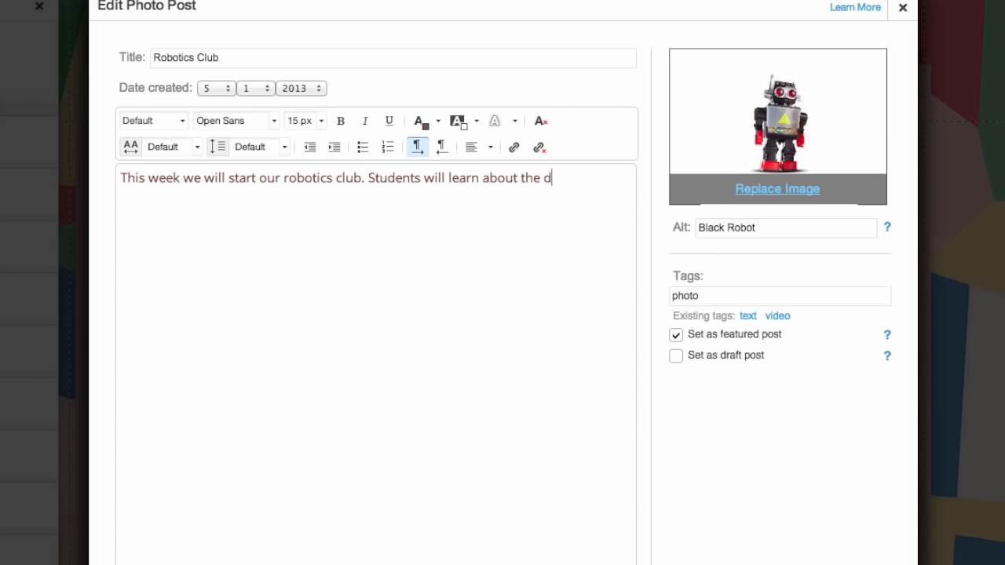
{"action": "type", "text": "create a prototype for a specific problem."}
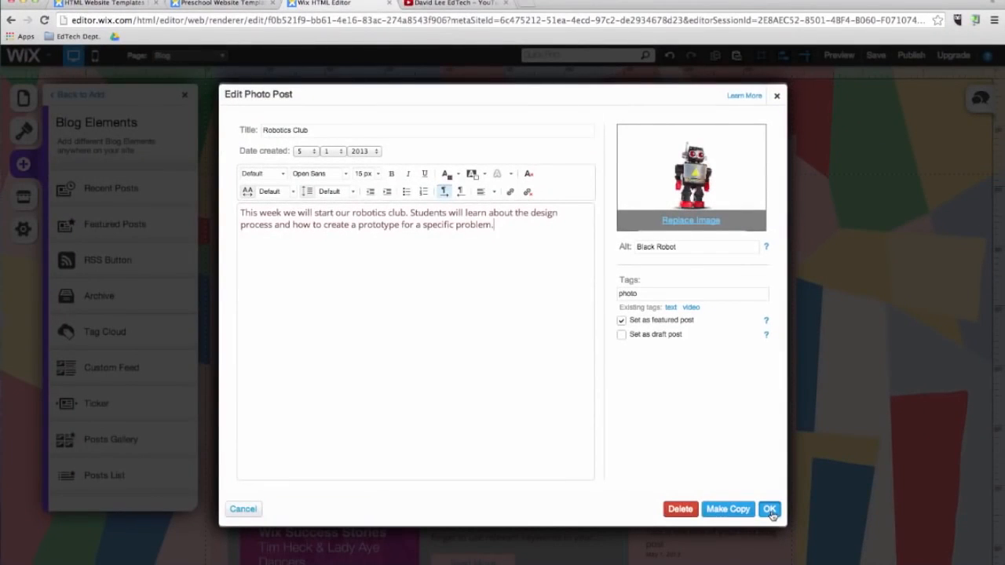
{"action": "left_click", "coordinate": [769, 510]}
{"action": "left_click", "coordinate": [628, 323]}
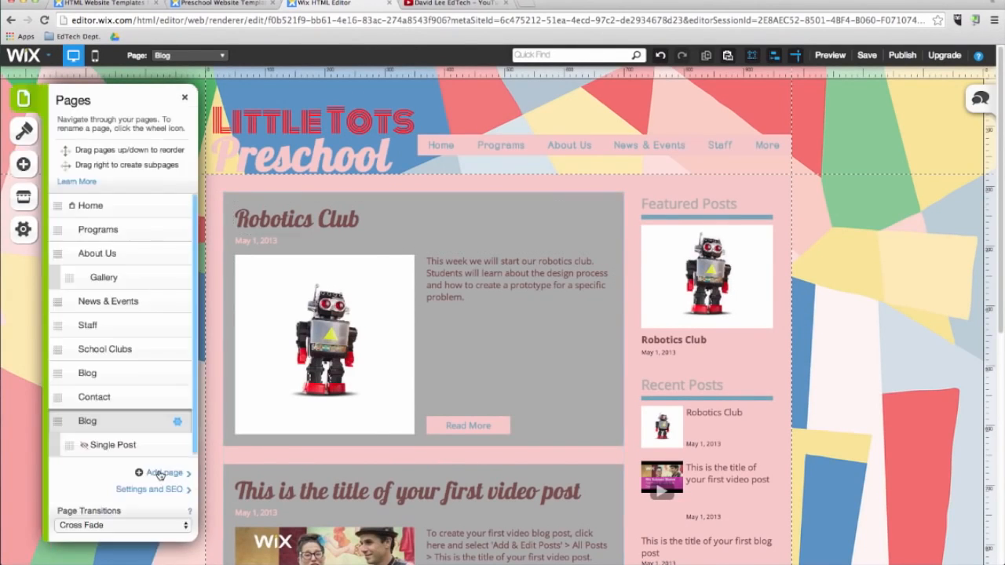
Step: Create a new blank page named Store
{"action": "left_click", "coordinate": [159, 474]}
{"action": "scroll", "coordinate": [408, 412], "scroll_direction": "down", "scroll_amount": 5}
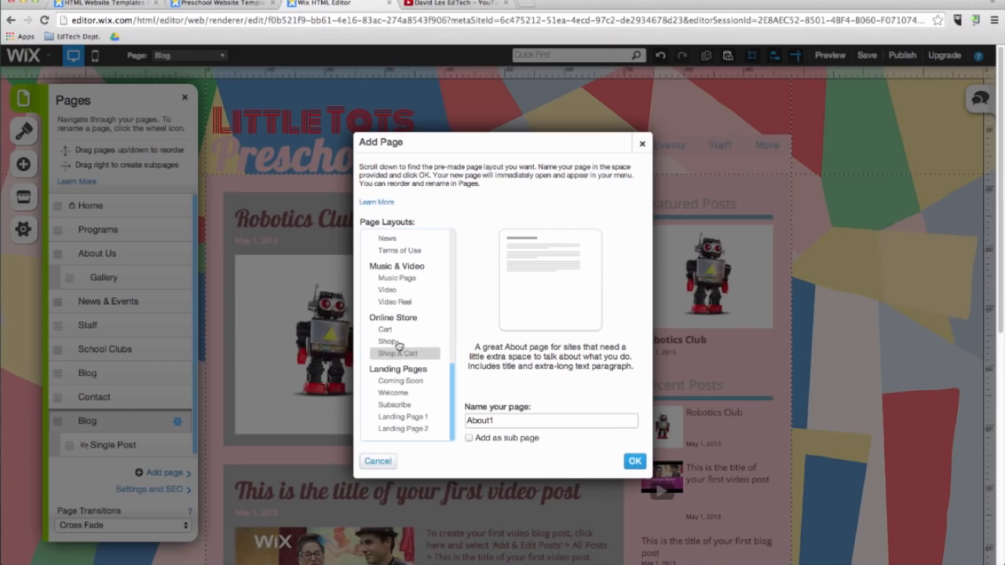
{"action": "scroll", "coordinate": [408, 393], "scroll_direction": "up", "scroll_amount": 5}
{"action": "left_click", "coordinate": [387, 253]}
{"action": "type", "text": "St"}
{"action": "left_click", "coordinate": [634, 461]}
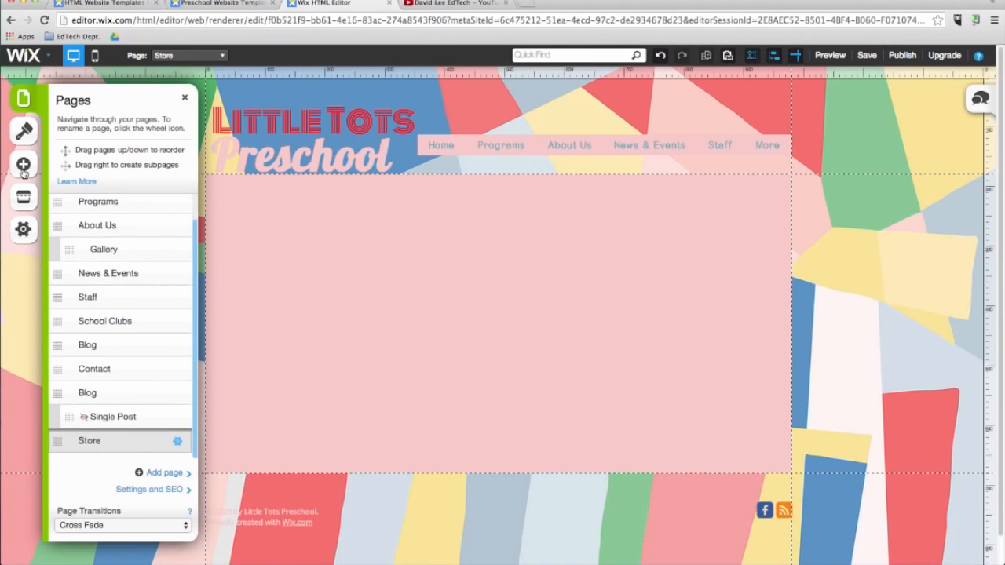
Step: Add an online store Product Gallery to the Store page and move it left
{"action": "left_click", "coordinate": [22, 166]}
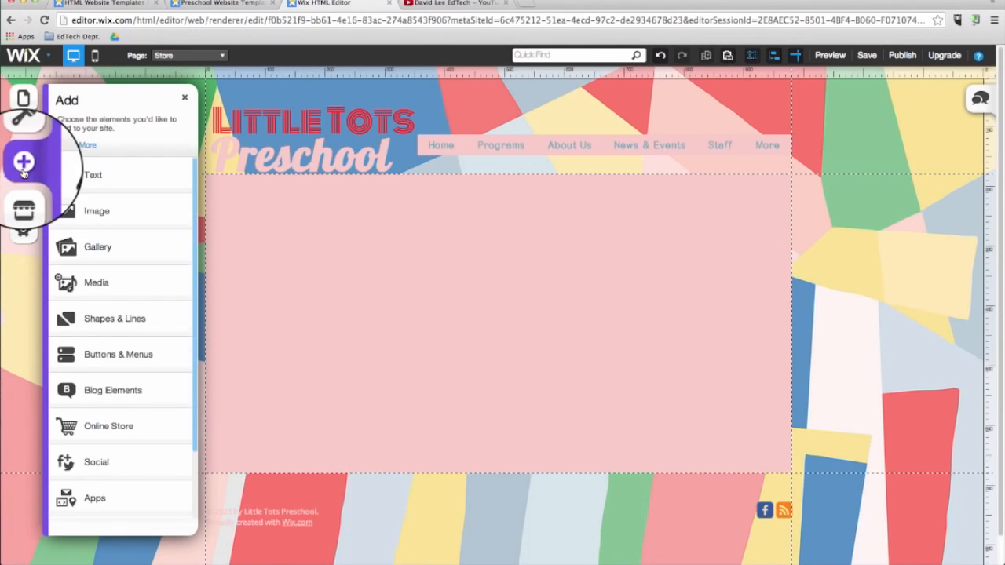
{"action": "left_click", "coordinate": [112, 425]}
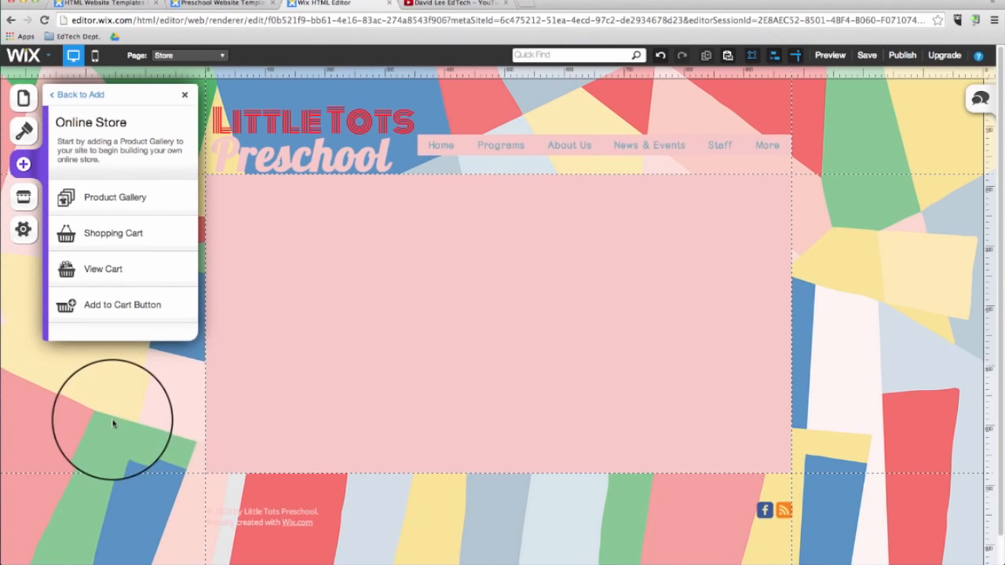
{"action": "left_click", "coordinate": [115, 197]}
{"action": "left_click_drag", "start_coordinate": [595, 251], "coordinate": [408, 265]}
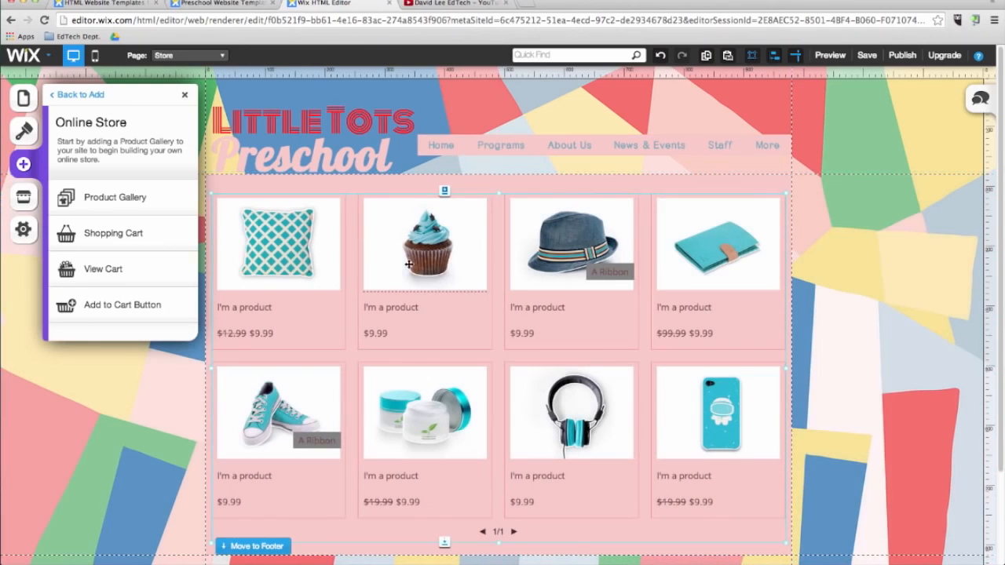
{"action": "left_click", "coordinate": [436, 352]}
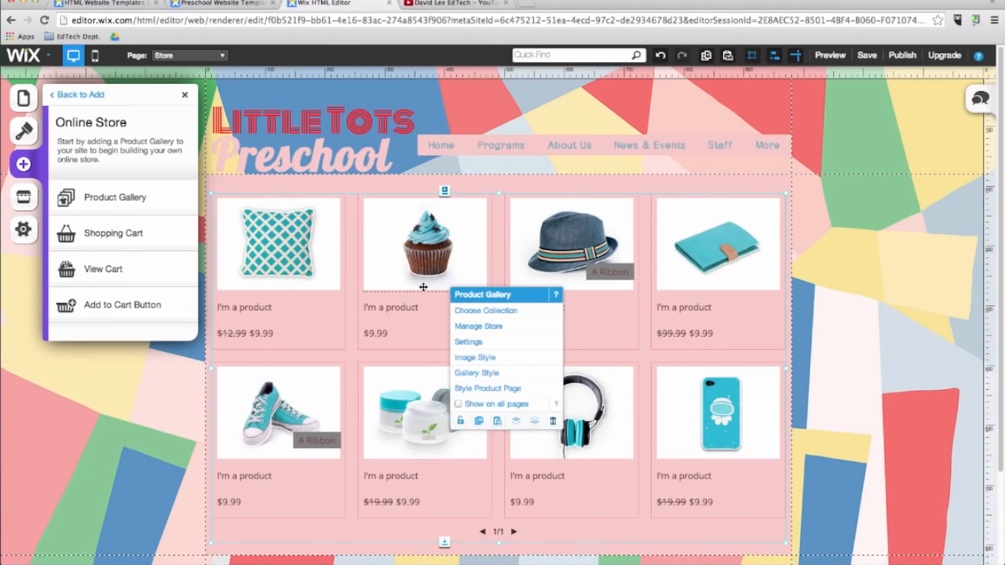
Step: Review the store's orders, payment and currency, coupons, shipping and tax settings
{"action": "left_click", "coordinate": [477, 326]}
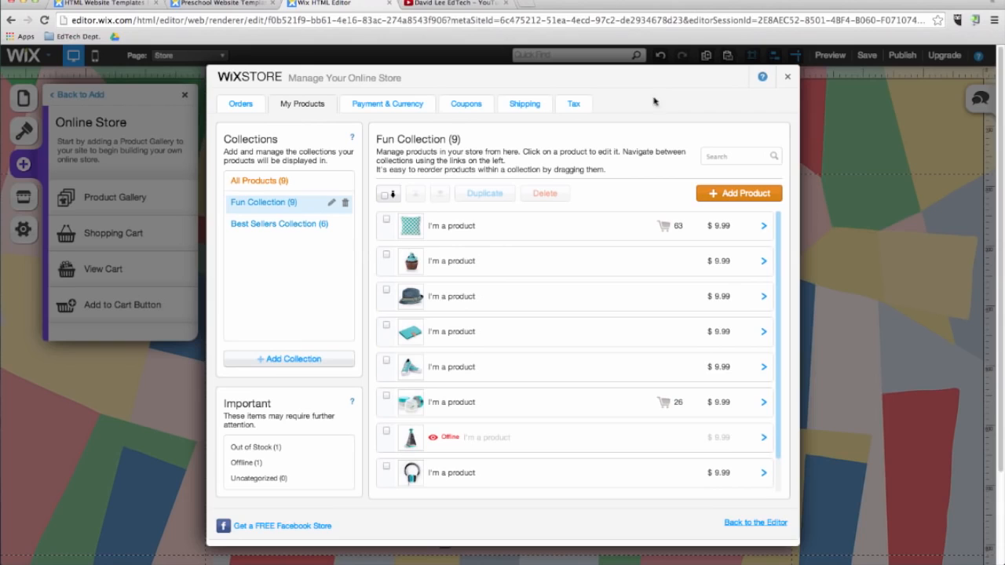
{"action": "left_click", "coordinate": [239, 107]}
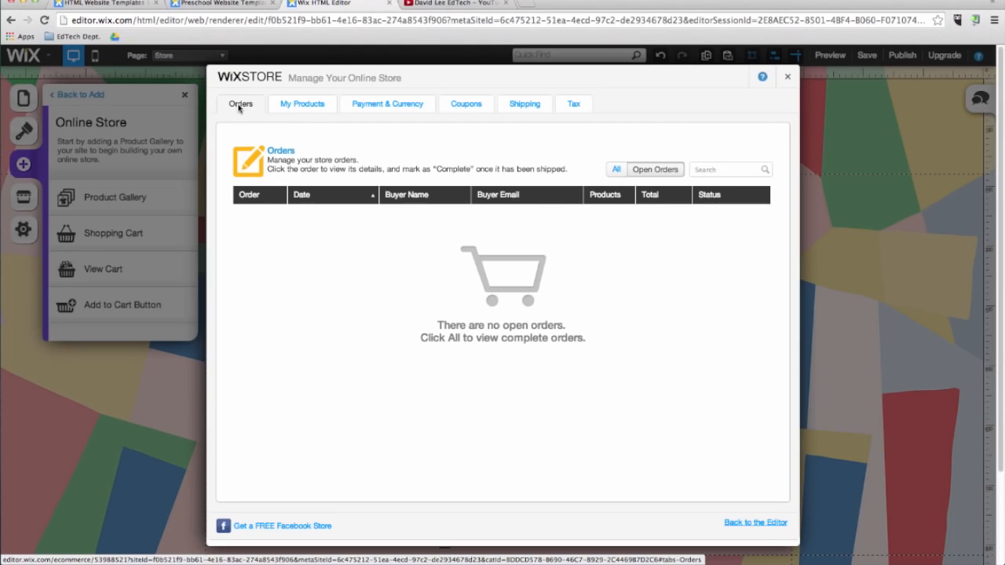
{"action": "left_click", "coordinate": [363, 105]}
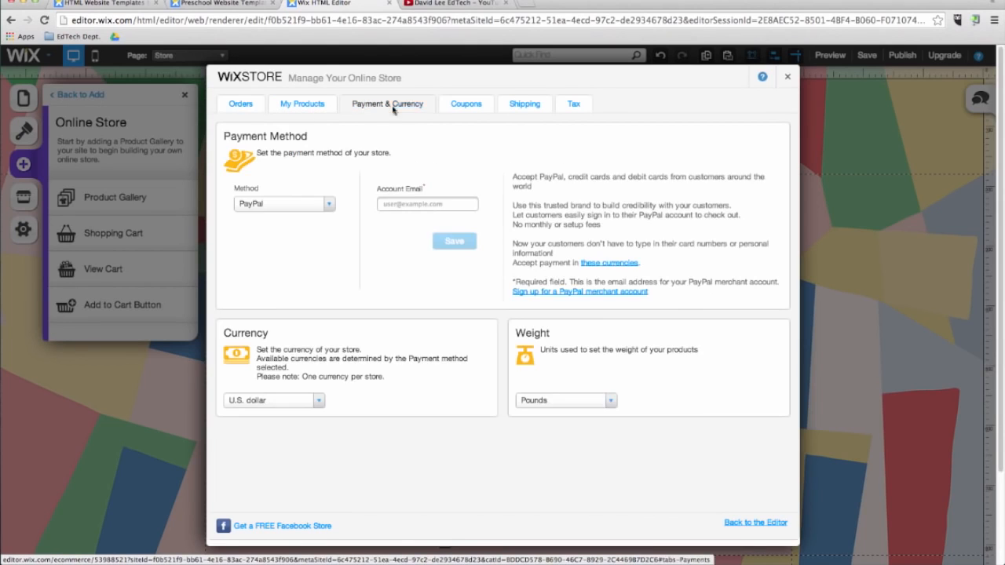
{"action": "left_click", "coordinate": [471, 110]}
{"action": "left_click", "coordinate": [514, 110]}
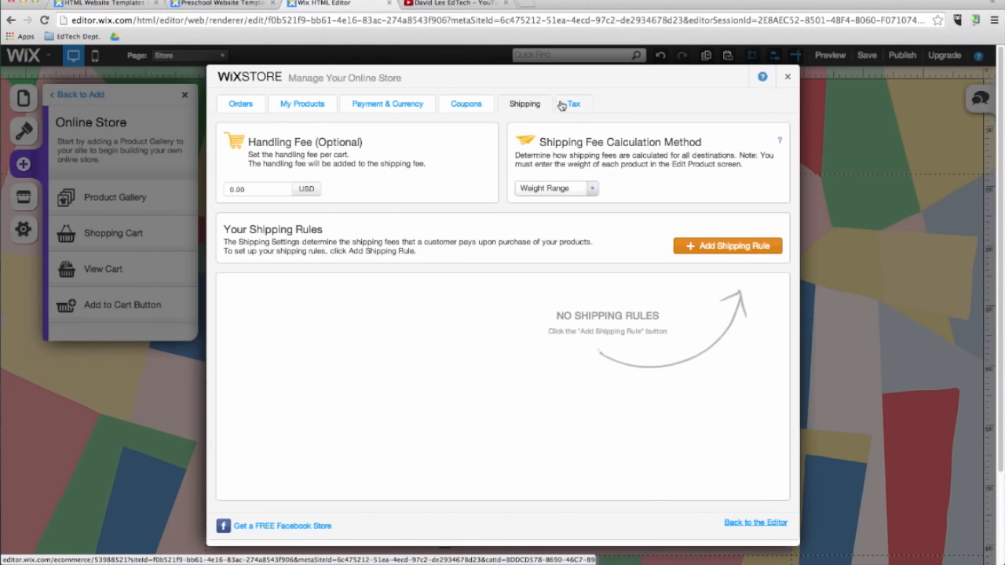
{"action": "left_click", "coordinate": [574, 106]}
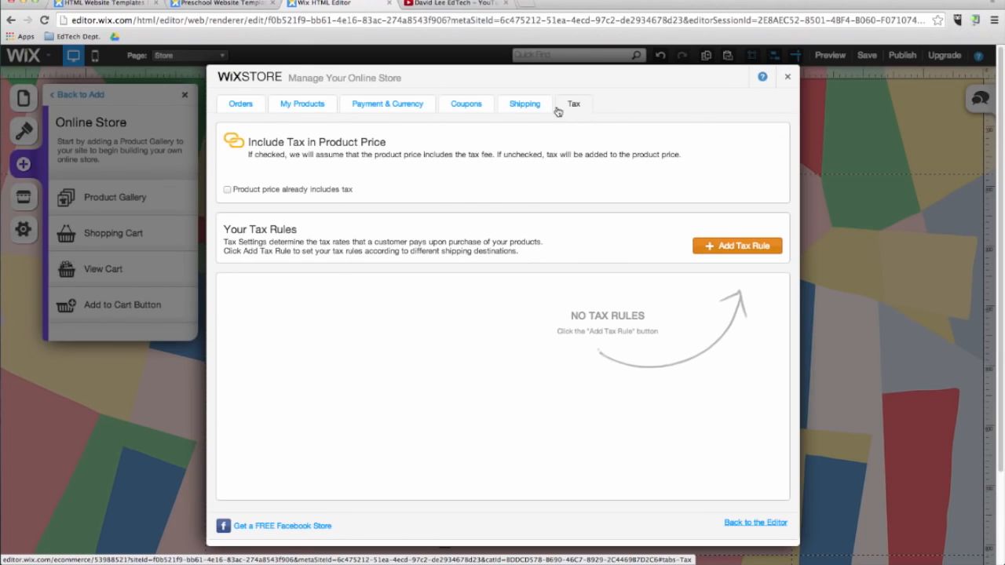
Step: Inspect the first product's details, close the store manager, and switch to the Home page
{"action": "left_click", "coordinate": [303, 107]}
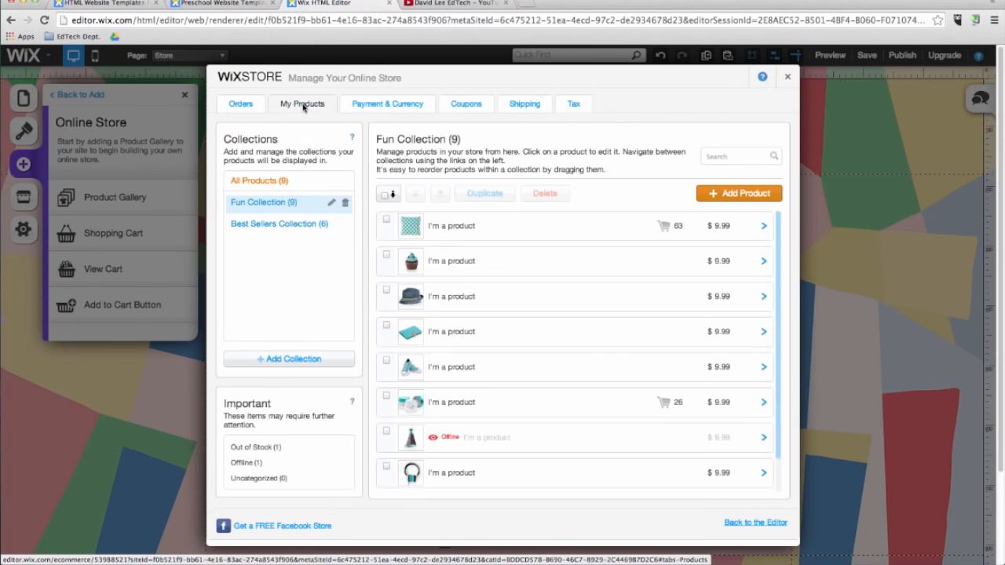
{"action": "left_click", "coordinate": [764, 227]}
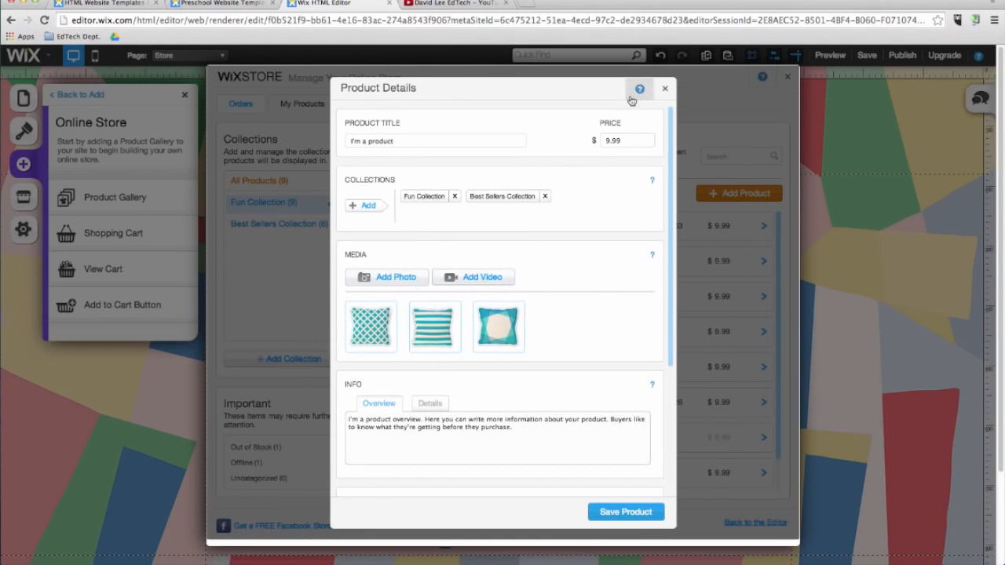
{"action": "left_click", "coordinate": [665, 89]}
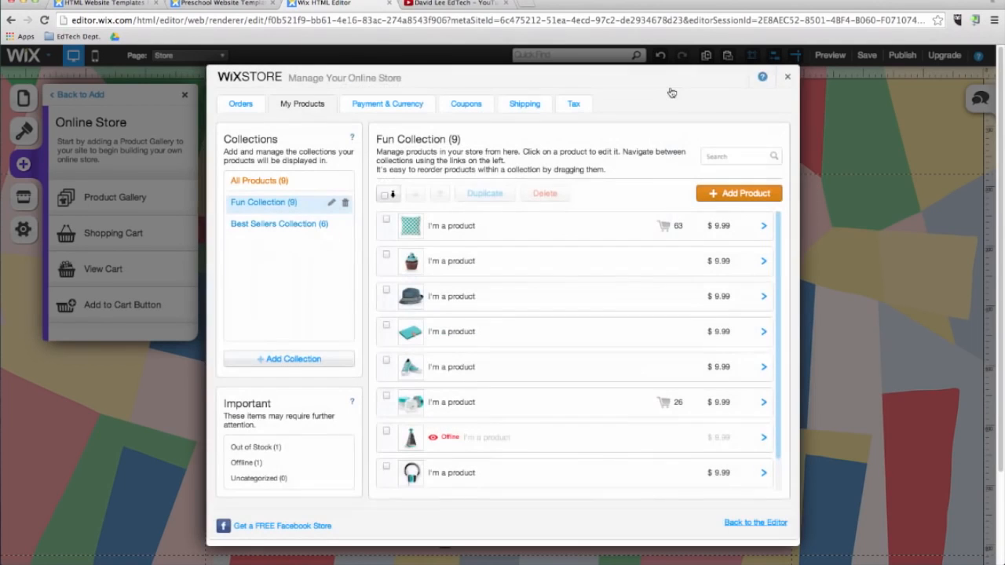
{"action": "left_click", "coordinate": [788, 81]}
{"action": "left_click", "coordinate": [188, 55]}
{"action": "left_click", "coordinate": [169, 79]}
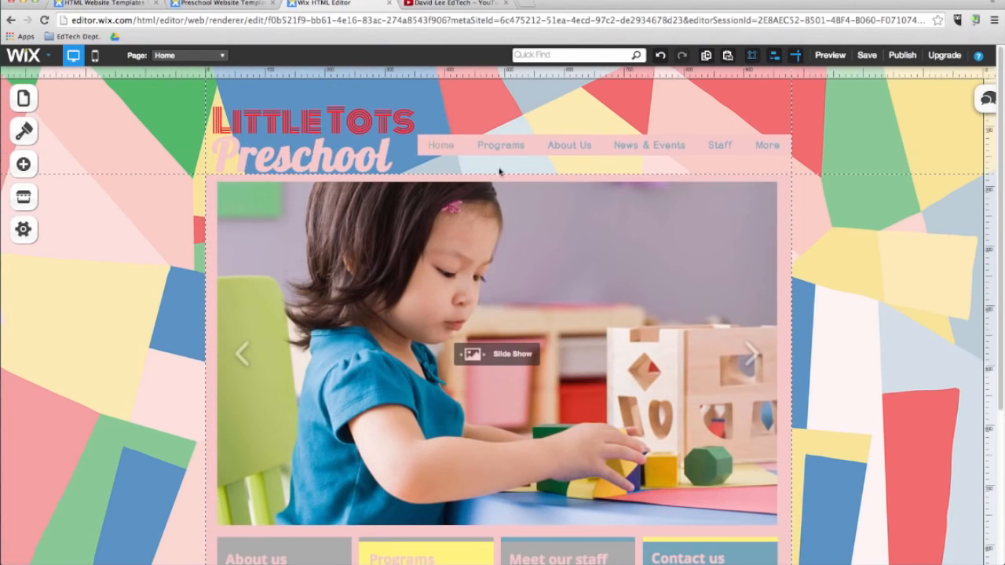
Step: Drag the Home page menu bar down a little and show the Social elements list
{"action": "left_click_drag", "start_coordinate": [560, 145], "coordinate": [560, 161]}
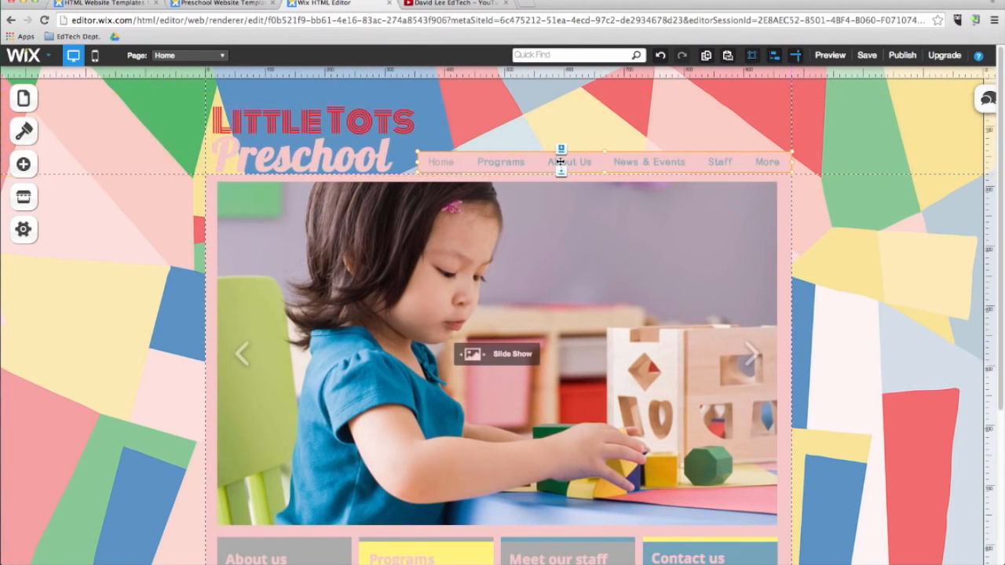
{"action": "left_click", "coordinate": [24, 164]}
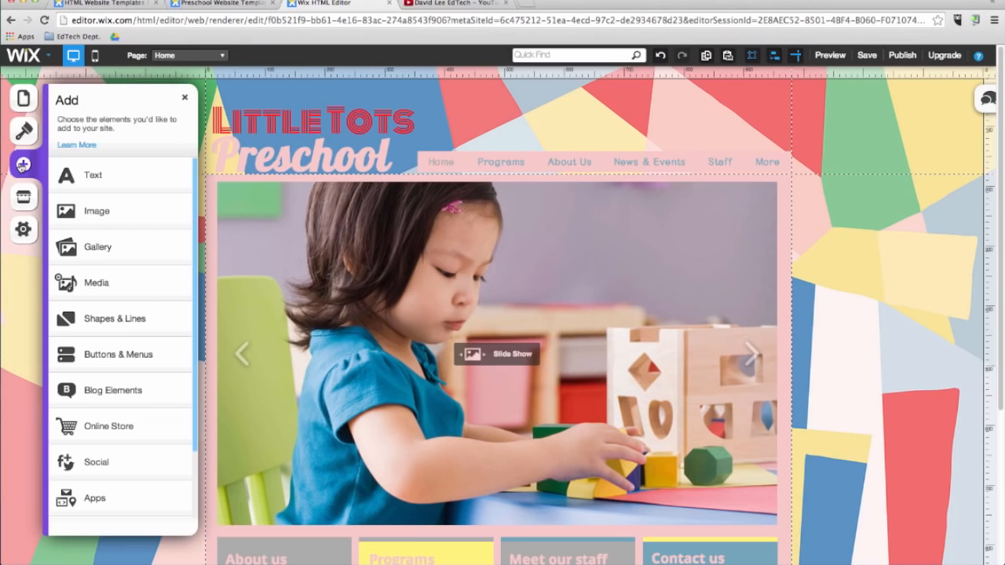
{"action": "left_click", "coordinate": [120, 464]}
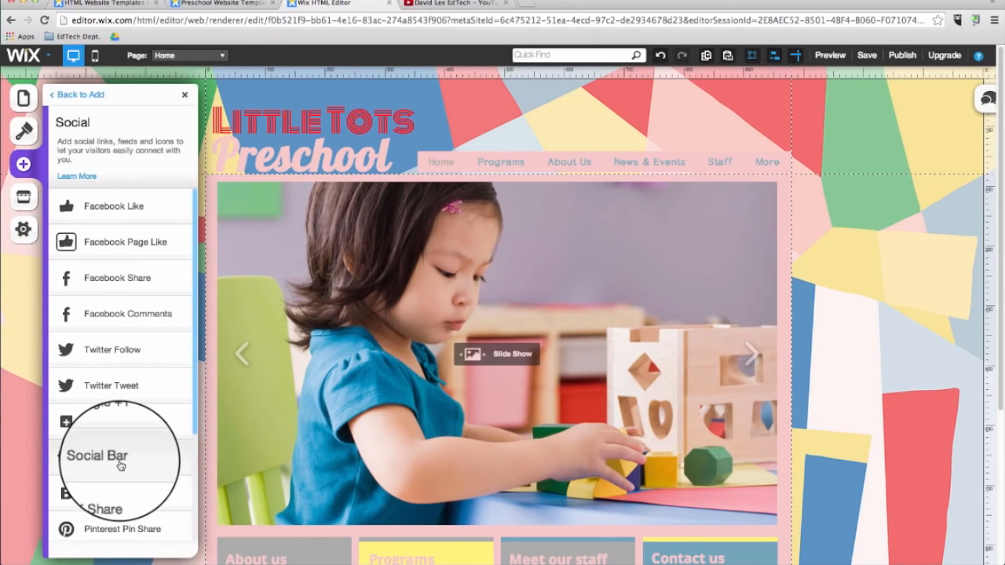
Step: Add a social bar above the menu's right end and link Facebook to the author's profile
{"action": "left_click", "coordinate": [123, 459]}
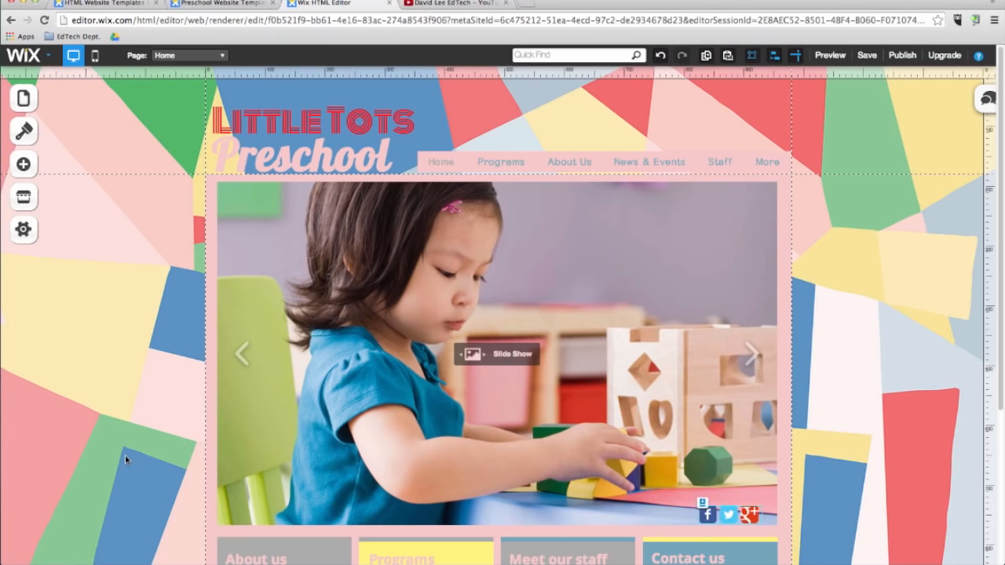
{"action": "left_click_drag", "start_coordinate": [706, 514], "coordinate": [761, 118]}
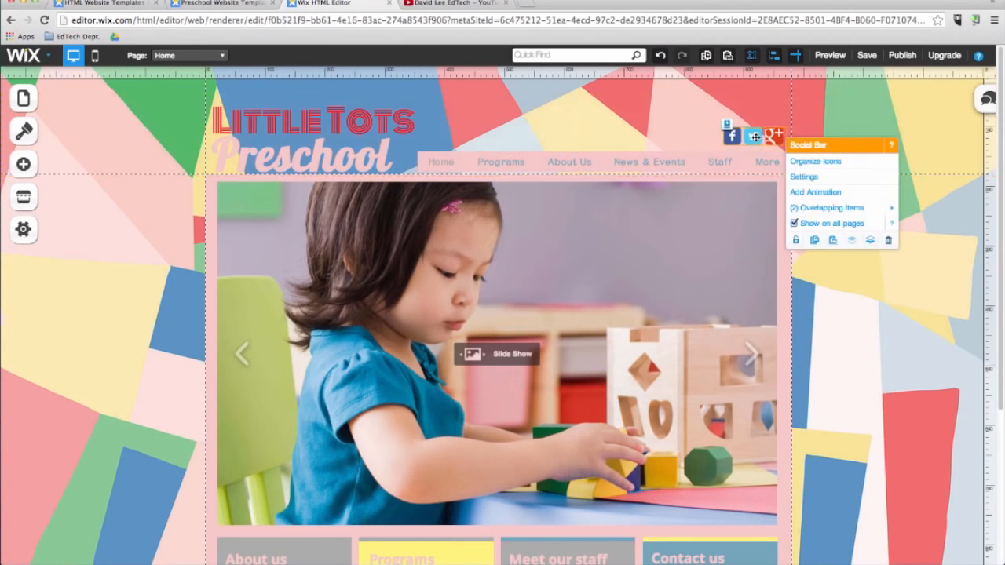
{"action": "left_click", "coordinate": [803, 163]}
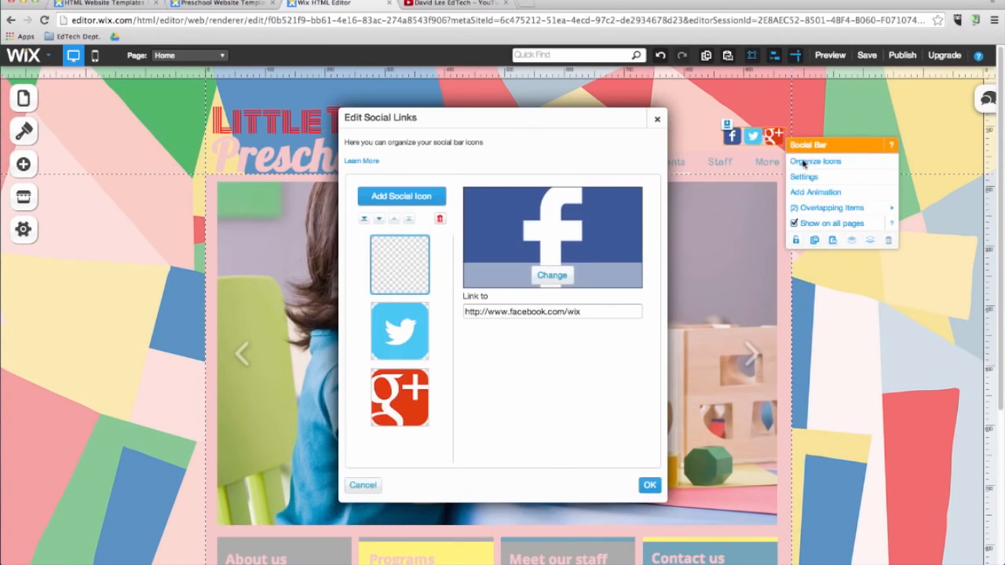
{"action": "left_click", "coordinate": [585, 314]}
{"action": "type", "text": "davidleeedtech"}
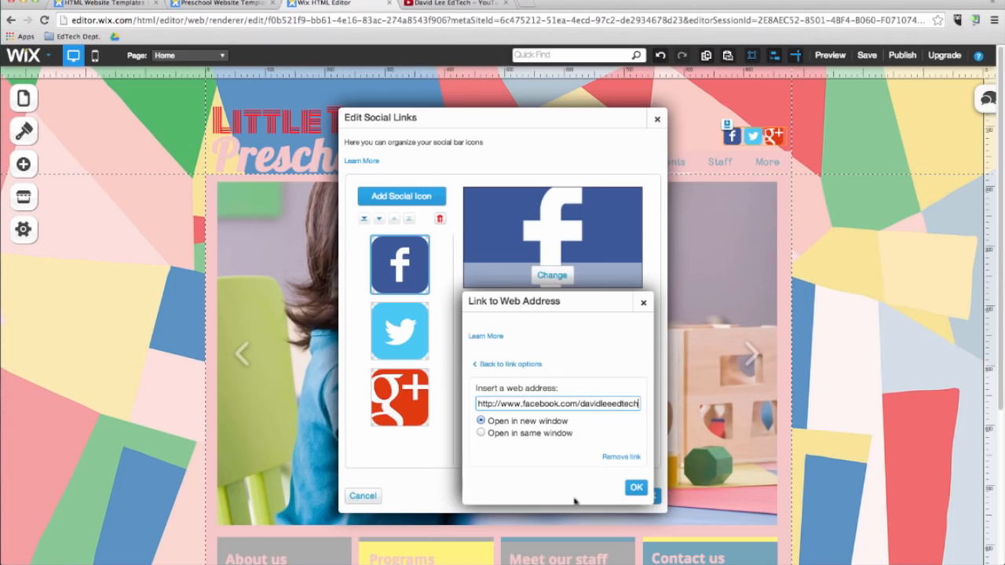
{"action": "left_click", "coordinate": [636, 486]}
Step: Set the Twitter and Google+ icons to the author's profile URLs and save the links
{"action": "left_click", "coordinate": [400, 331]}
{"action": "left_click", "coordinate": [560, 311]}
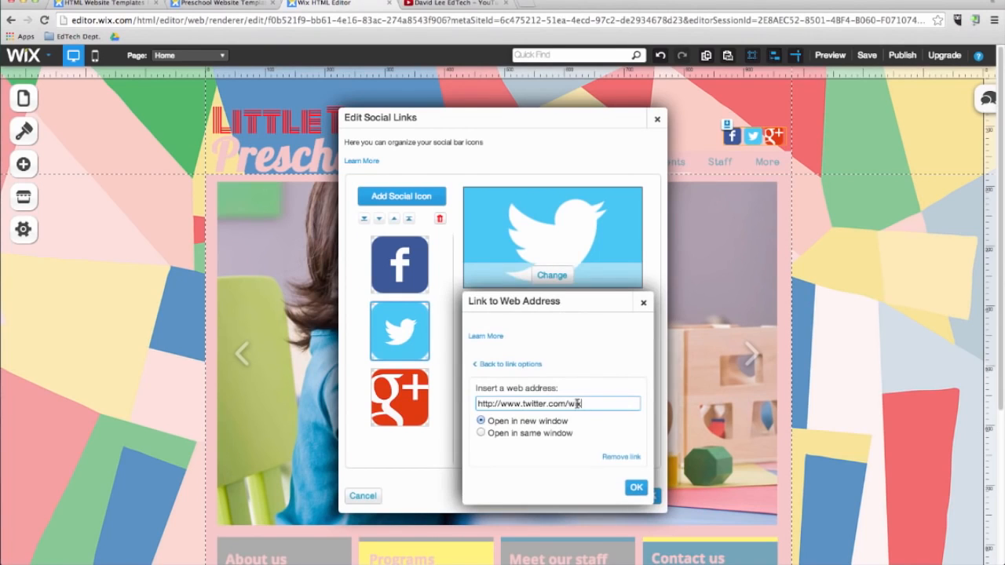
{"action": "left_click", "coordinate": [636, 486]}
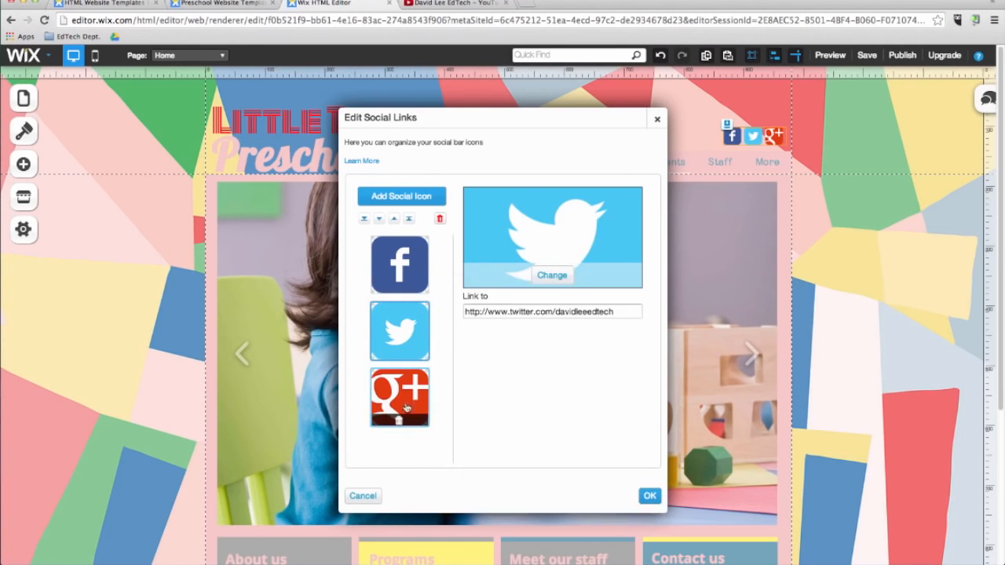
{"action": "left_click", "coordinate": [400, 397]}
{"action": "left_click", "coordinate": [587, 313]}
{"action": "double_click", "coordinate": [592, 403]}
{"action": "type", "text": "+"}
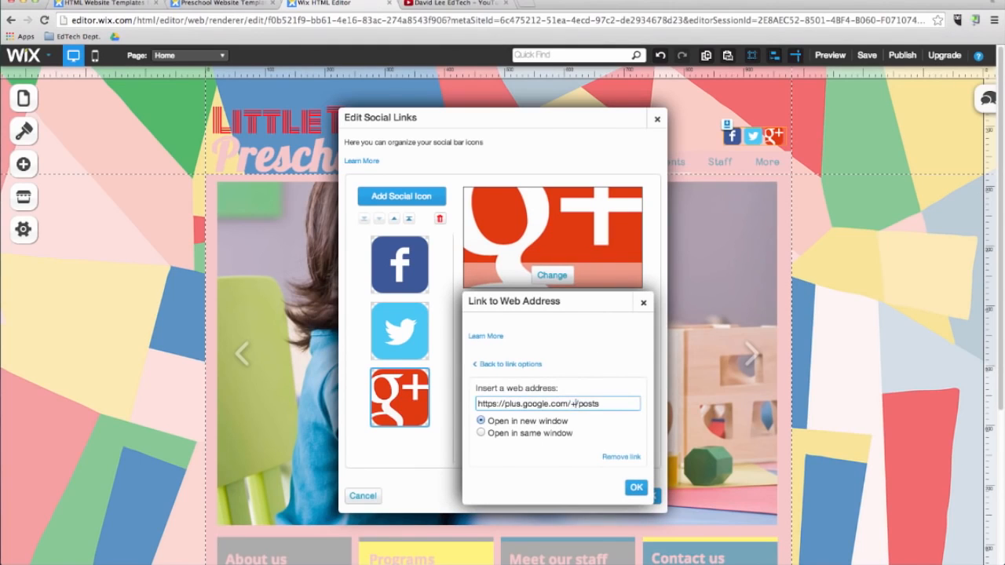
{"action": "type", "text": "davidleeedtechorg"}
{"action": "left_click", "coordinate": [636, 488]}
{"action": "left_click", "coordinate": [648, 496]}
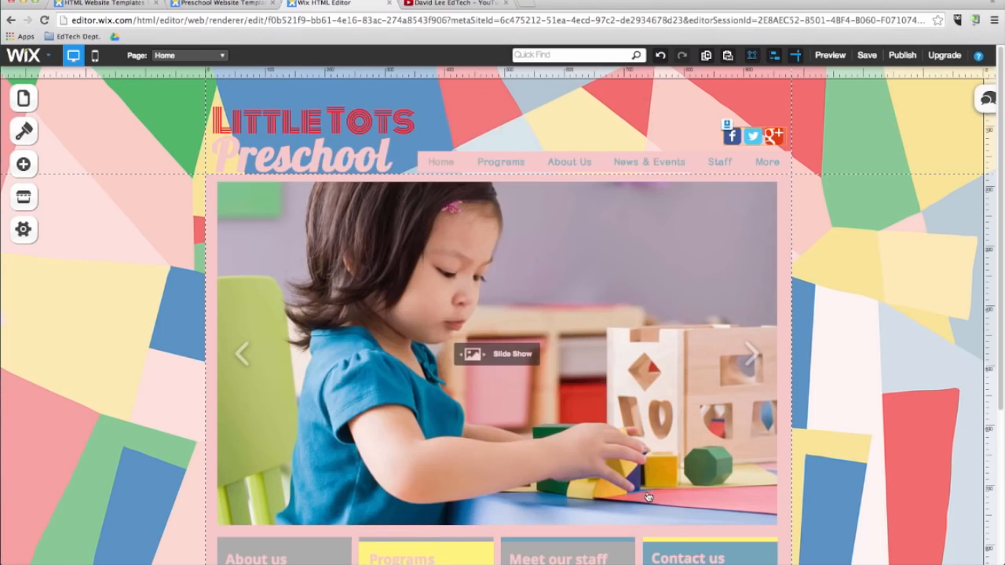
Step: Preview the site, test the Twitter icon's link, and return to the editor
{"action": "left_click", "coordinate": [828, 56]}
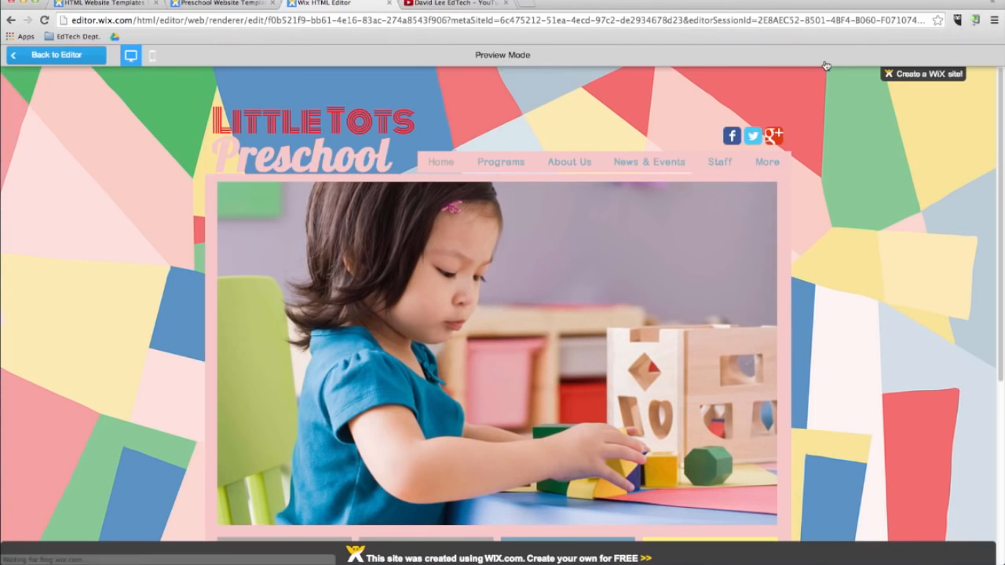
{"action": "left_click", "coordinate": [751, 138]}
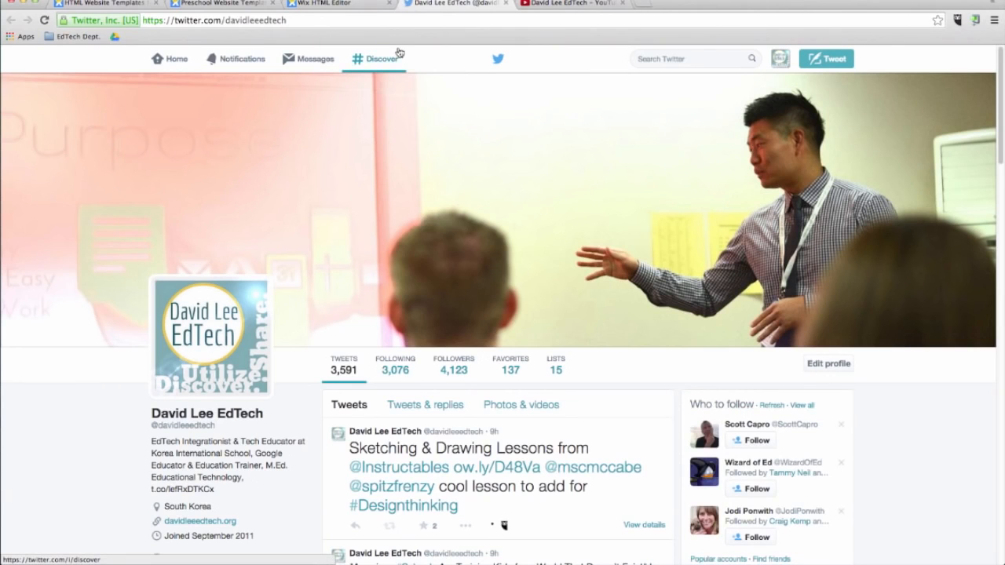
{"action": "left_click", "coordinate": [507, 3]}
{"action": "left_click", "coordinate": [507, 3]}
{"action": "left_click", "coordinate": [44, 58]}
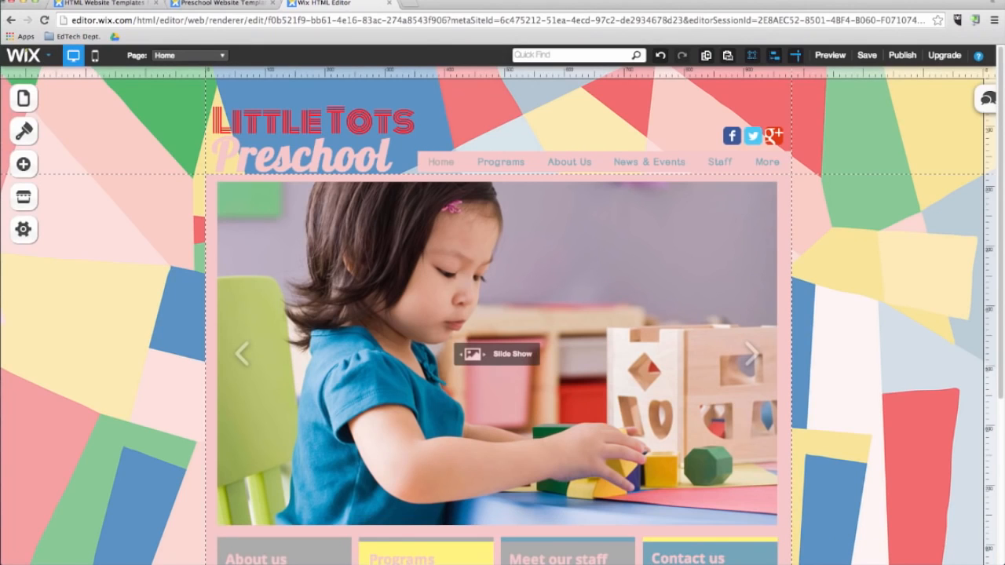
{"action": "left_click", "coordinate": [24, 198]}
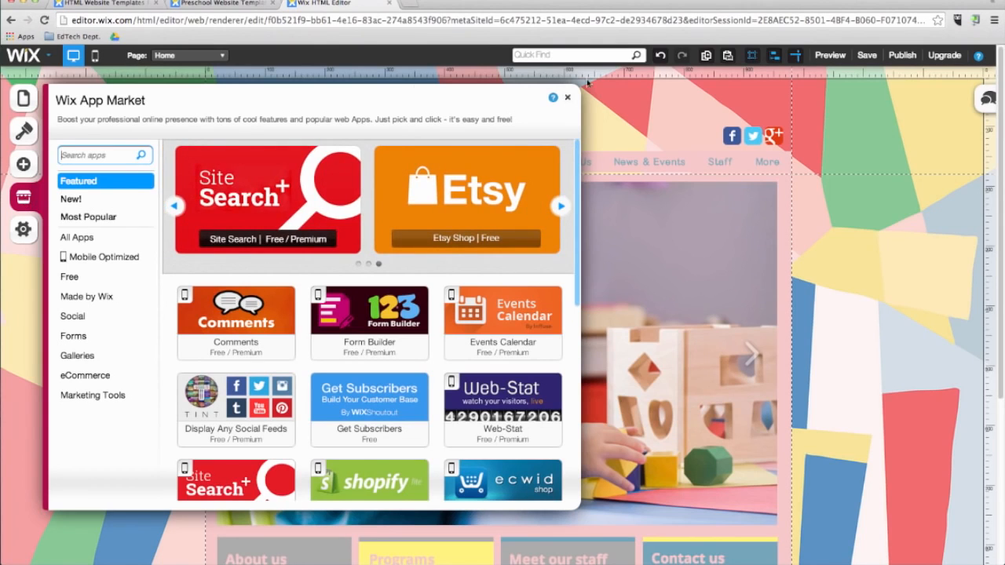
{"action": "left_click", "coordinate": [569, 99]}
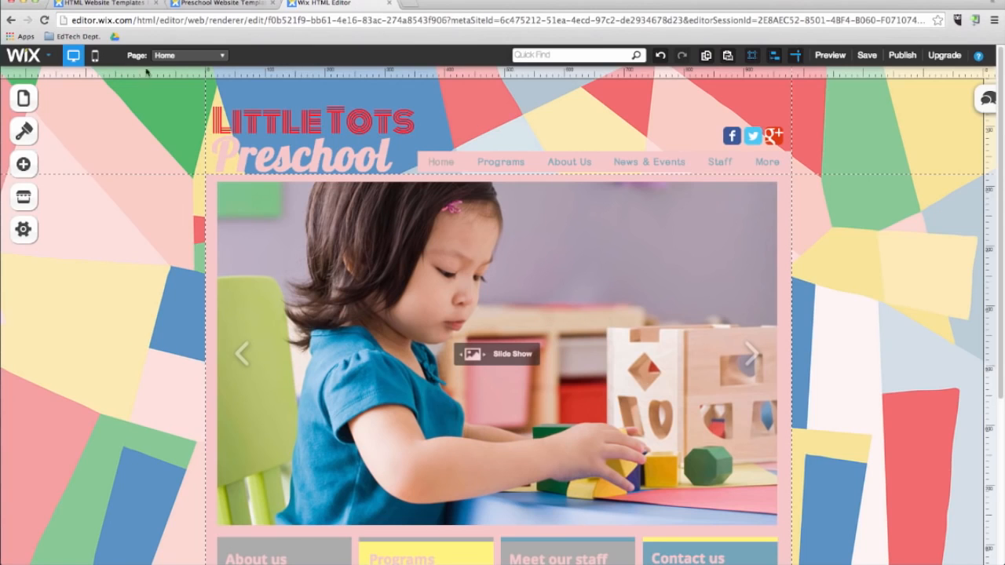
Step: Switch to the Contact page and delete its existing map
{"action": "left_click", "coordinate": [178, 58]}
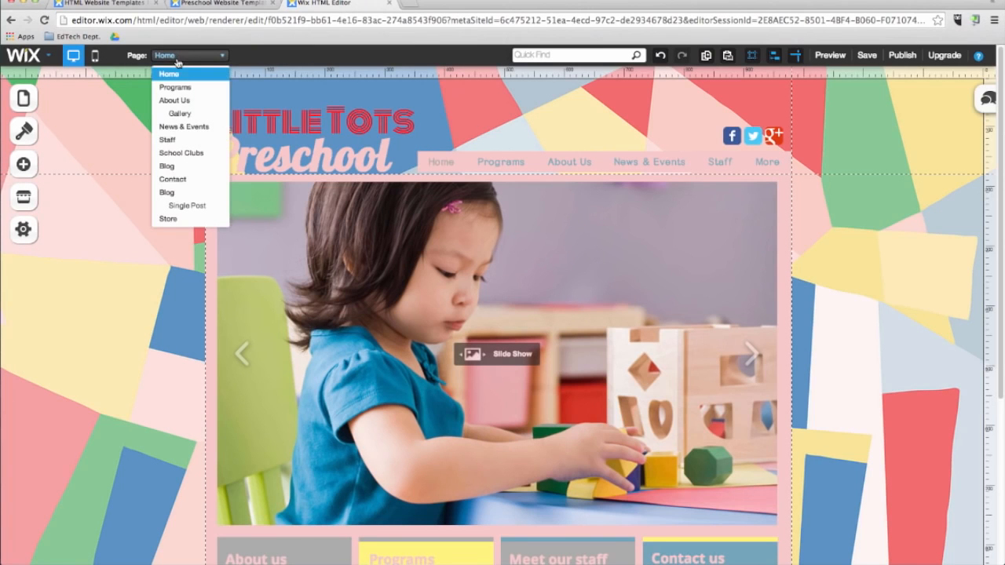
{"action": "left_click", "coordinate": [167, 182]}
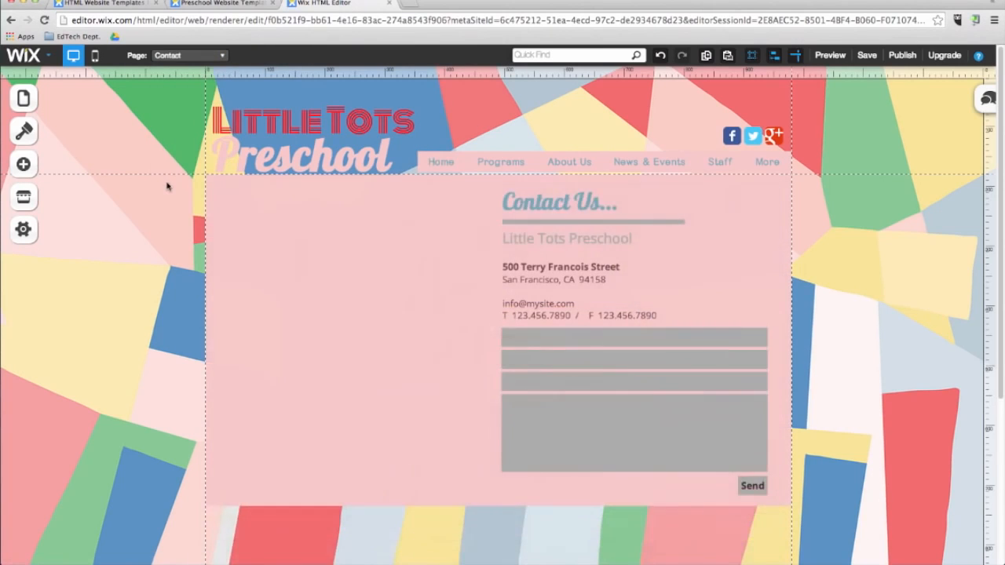
{"action": "left_click", "coordinate": [236, 227]}
{"action": "key", "text": "Delete"}
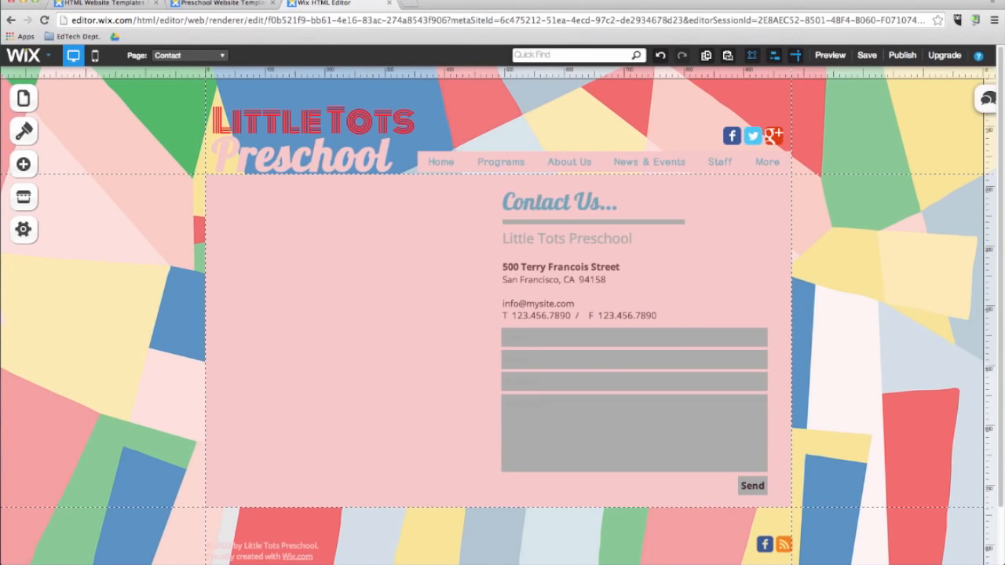
Step: Add a Google Map to the Contact page from the Apps elements
{"action": "left_click", "coordinate": [23, 165]}
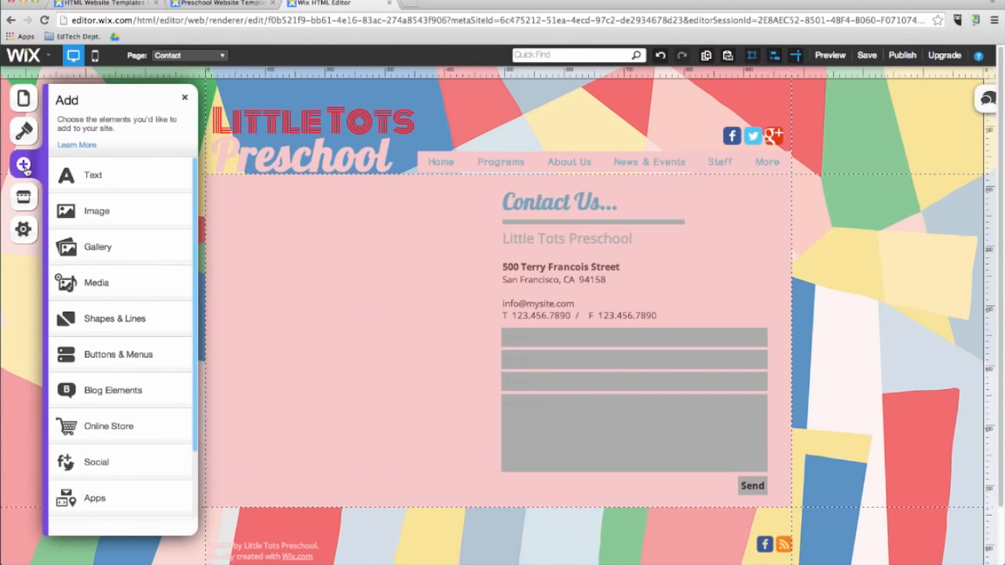
{"action": "left_click", "coordinate": [96, 493]}
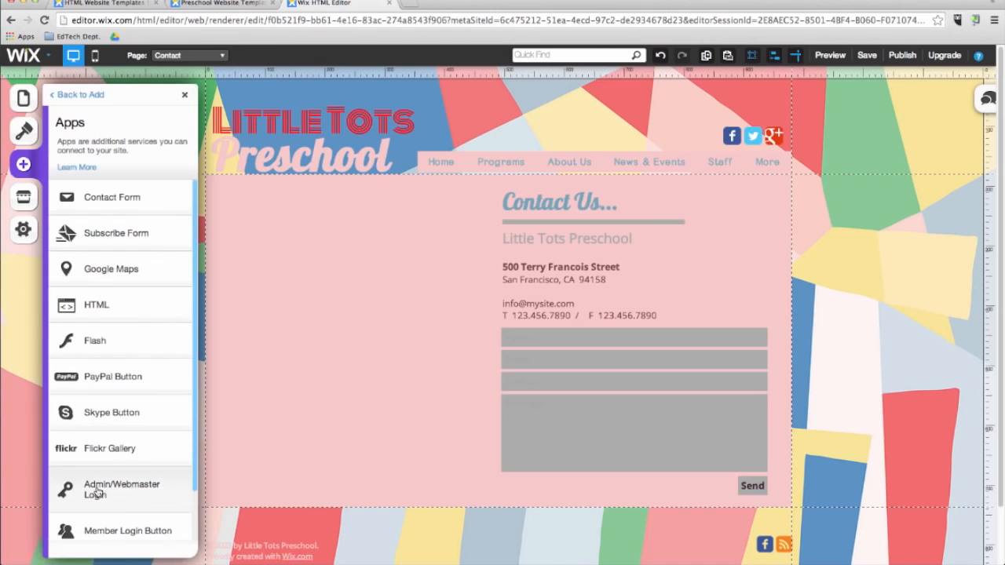
{"action": "left_click", "coordinate": [118, 269]}
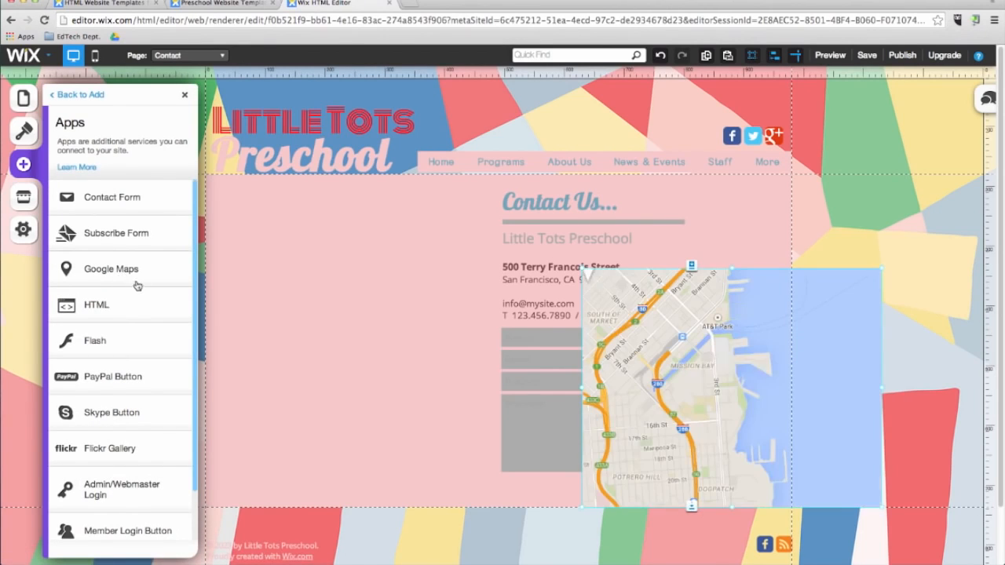
Step: Move and resize the map left of the contact details and point it at the Seongnam, Korea address
{"action": "left_click_drag", "start_coordinate": [660, 390], "coordinate": [297, 322]}
{"action": "left_click_drag", "start_coordinate": [516, 437], "coordinate": [483, 466]}
{"action": "left_click", "coordinate": [387, 329]}
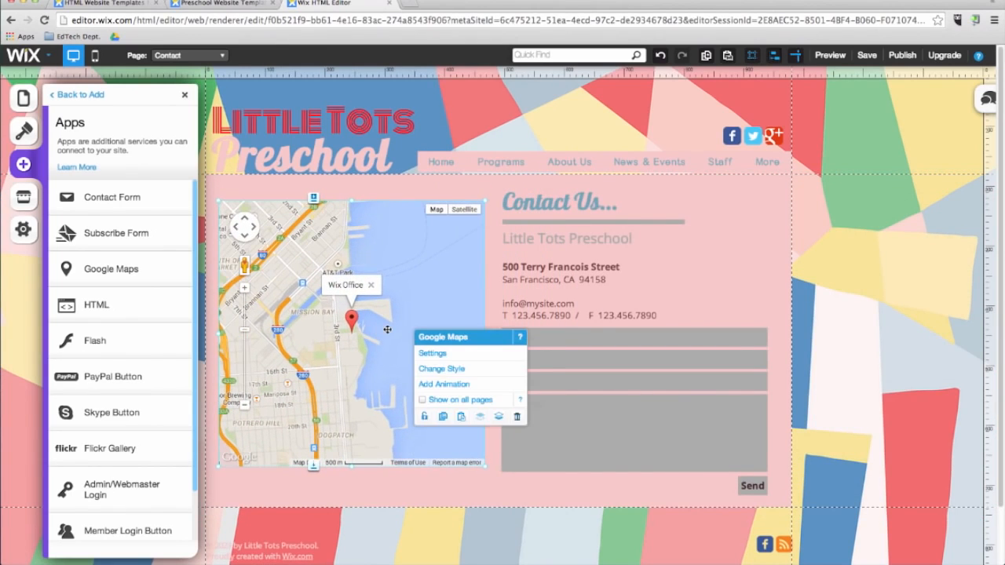
{"action": "left_click", "coordinate": [432, 355]}
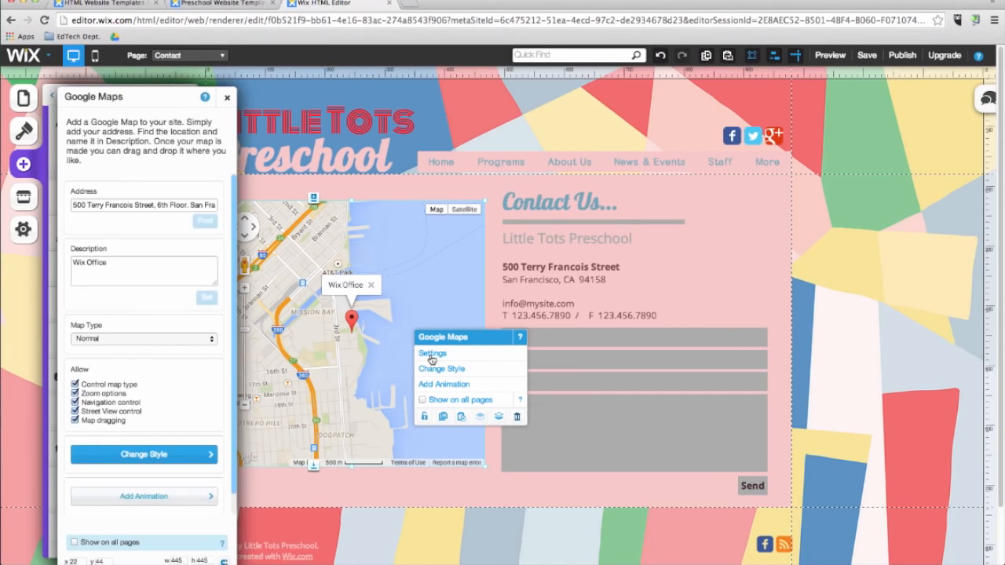
{"action": "left_click", "coordinate": [126, 206]}
{"action": "key", "text": "ctrl+a"}
{"action": "key", "text": "BackSpace"}
{"action": "type", "text": "Seongnam-si, Gyeonggi-do Korea 463-420"}
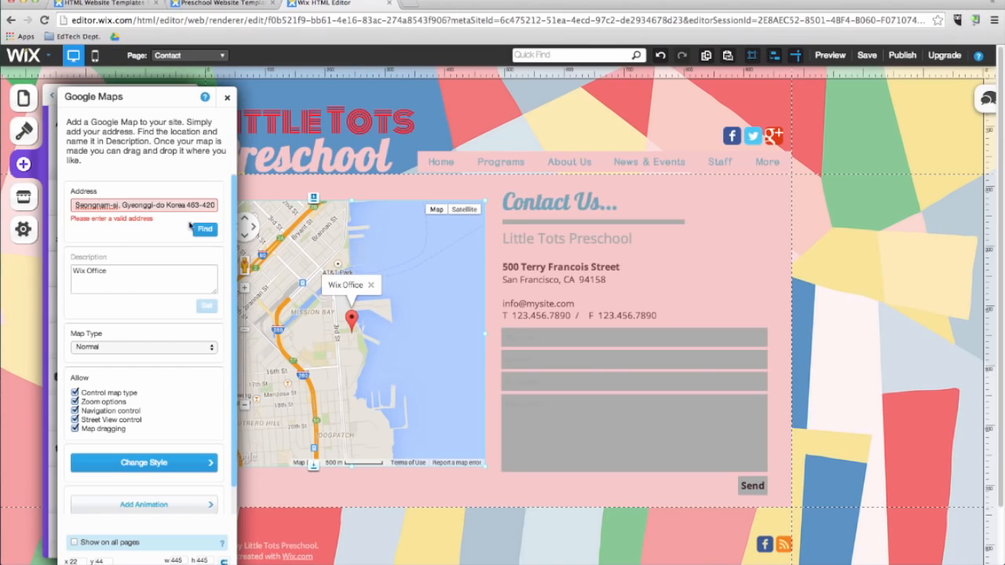
{"action": "left_click", "coordinate": [205, 229]}
Step: Label the map marker 'Korea International School' and close the map settings
{"action": "left_click", "coordinate": [132, 262]}
{"action": "key", "text": "ctrl+a"}
{"action": "type", "text": "Korea"}
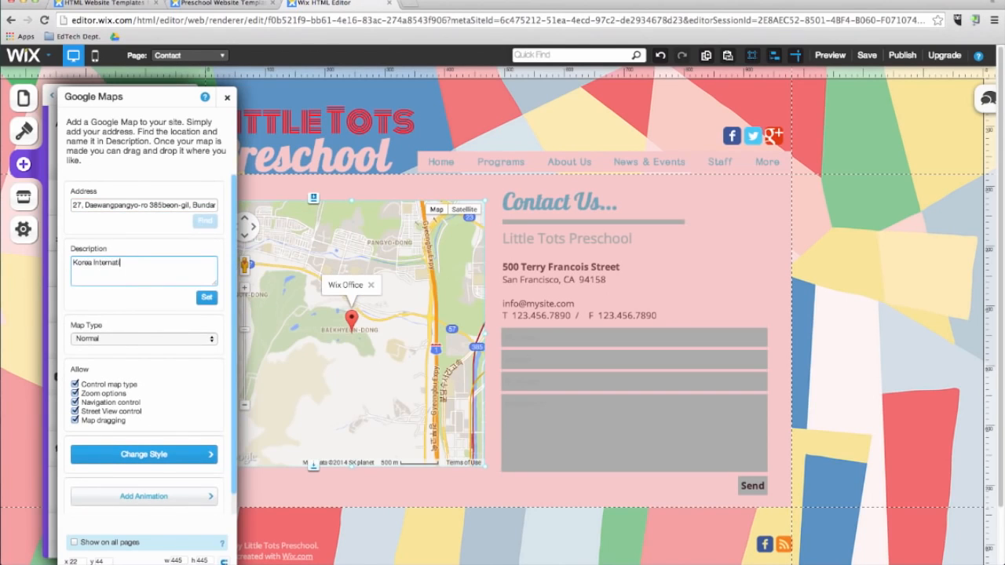
{"action": "type", "text": " International School"}
{"action": "left_click", "coordinate": [207, 299]}
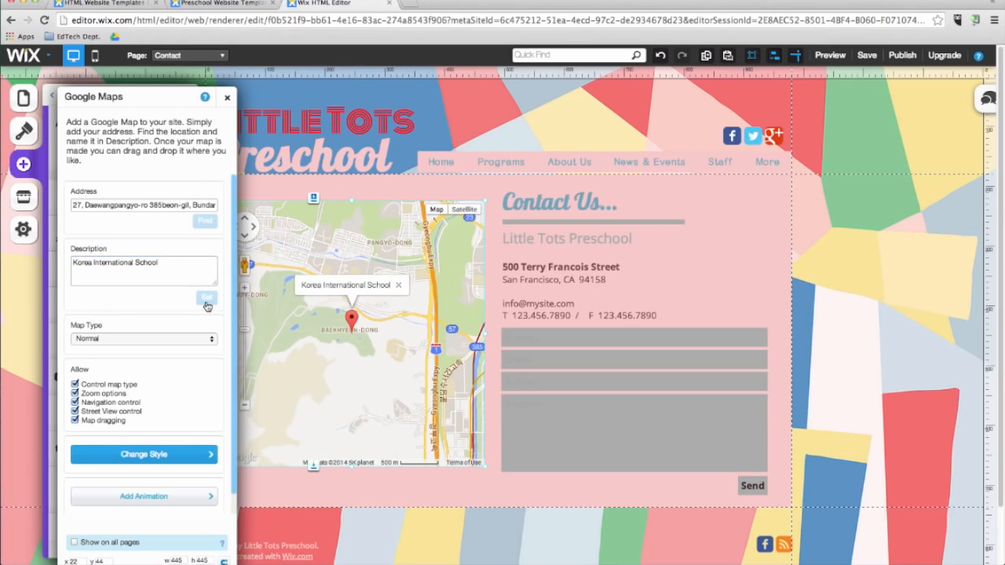
{"action": "left_click", "coordinate": [227, 96]}
{"action": "left_click", "coordinate": [184, 95]}
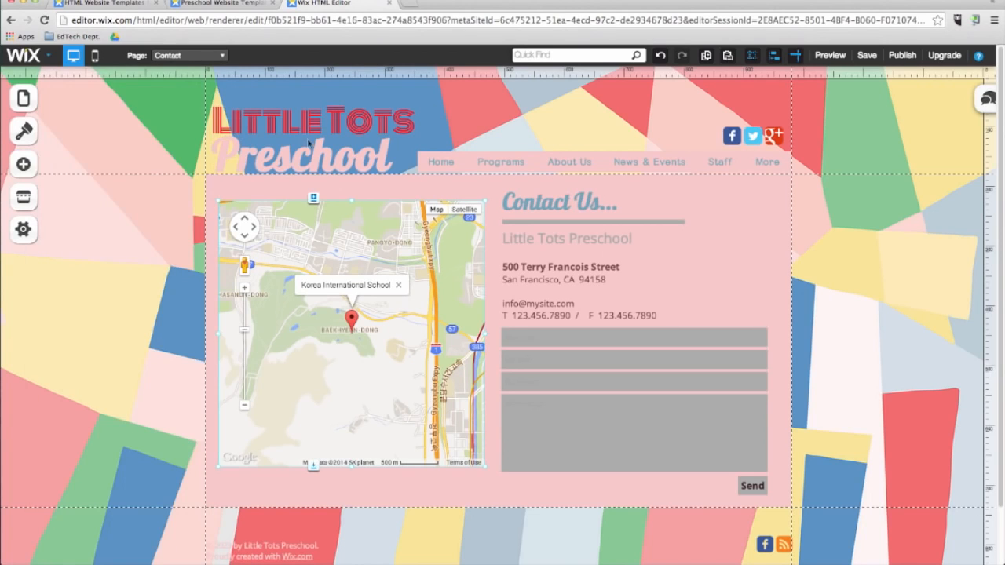
{"action": "left_click", "coordinate": [24, 164]}
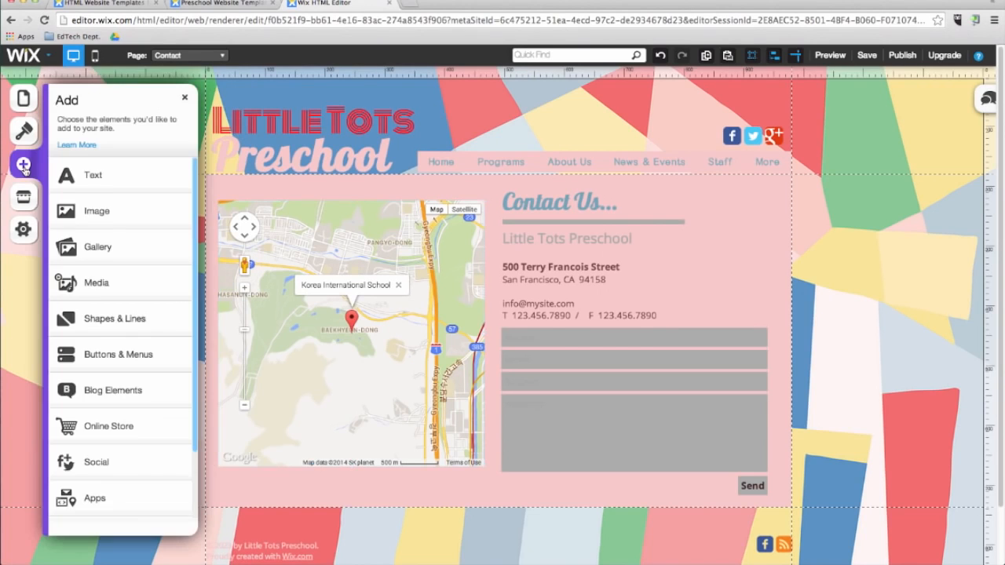
Step: Add an HTML embed box, set its mode to HTML code, then delete it
{"action": "left_click", "coordinate": [94, 498]}
{"action": "left_click", "coordinate": [127, 315]}
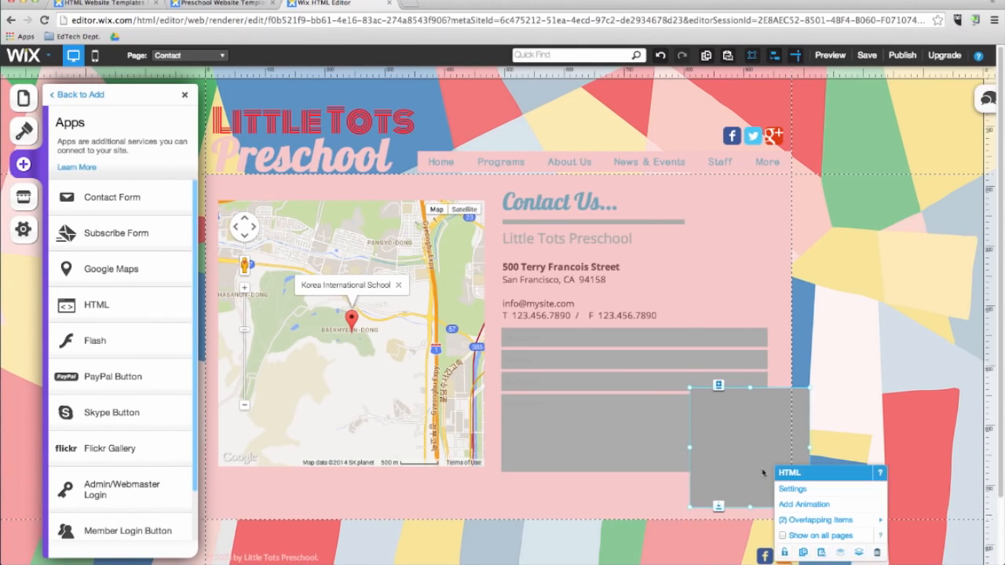
{"action": "left_click", "coordinate": [786, 490]}
{"action": "left_click", "coordinate": [132, 180]}
{"action": "left_click", "coordinate": [118, 194]}
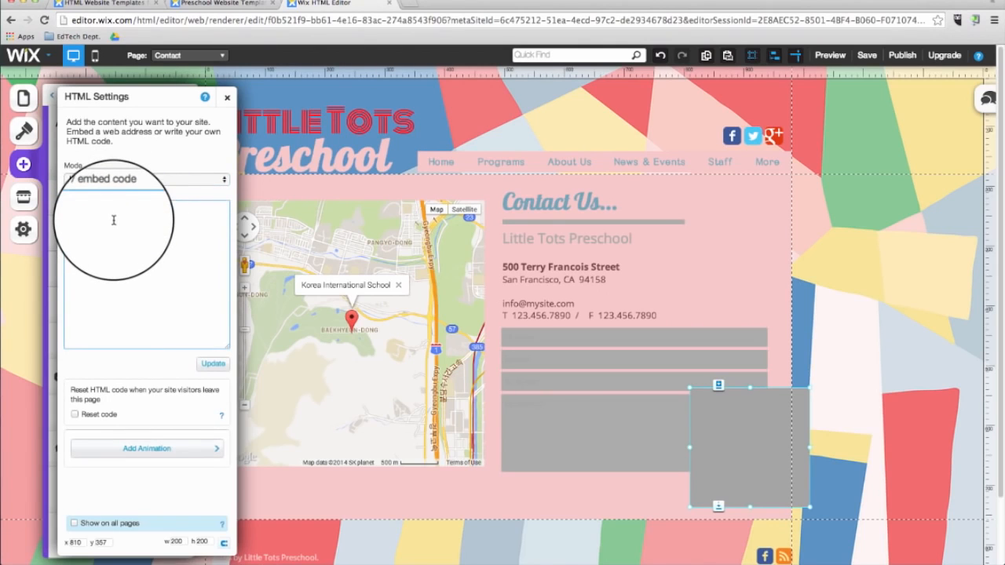
{"action": "left_click", "coordinate": [227, 99]}
{"action": "left_click", "coordinate": [717, 425]}
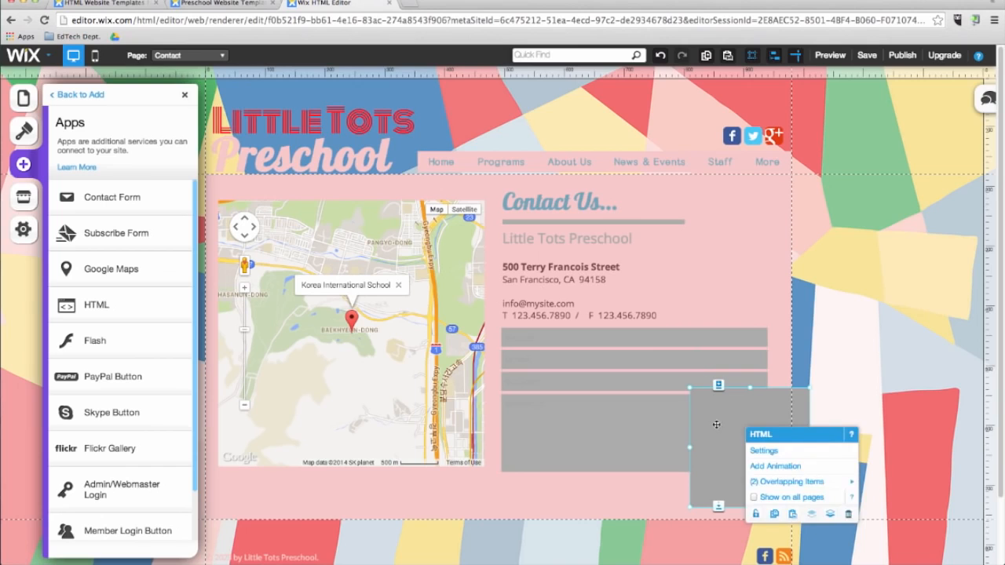
{"action": "key", "text": "Delete"}
Step: Close the apps list and switch to the Home page
{"action": "left_click", "coordinate": [186, 96]}
{"action": "left_click", "coordinate": [189, 55]}
{"action": "left_click", "coordinate": [194, 73]}
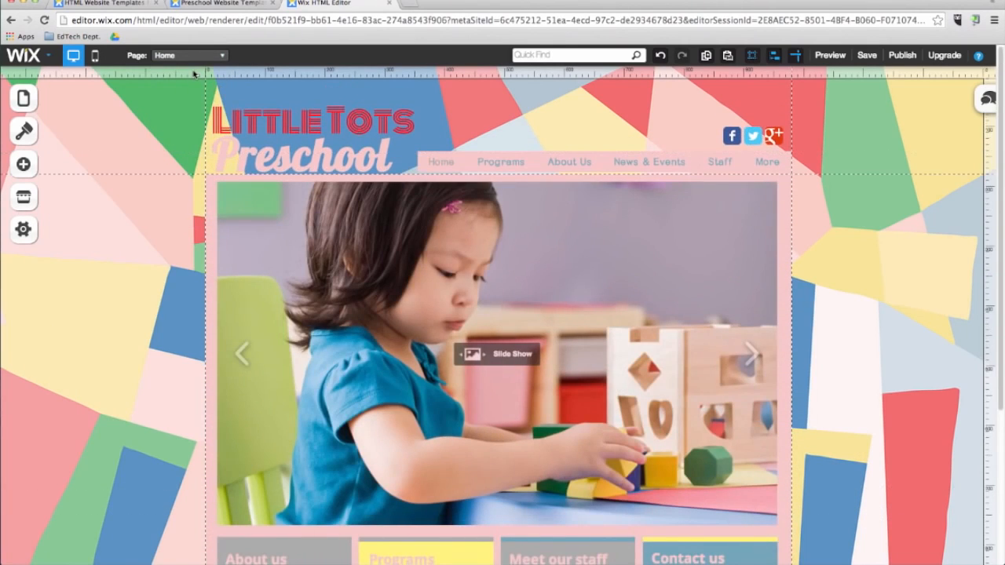
Step: Add the FAQs template from List Builder to the Home page and confirm
{"action": "left_click", "coordinate": [24, 164]}
{"action": "scroll", "coordinate": [79, 369], "scroll_direction": "down", "scroll_amount": 3}
{"action": "left_click", "coordinate": [81, 454]}
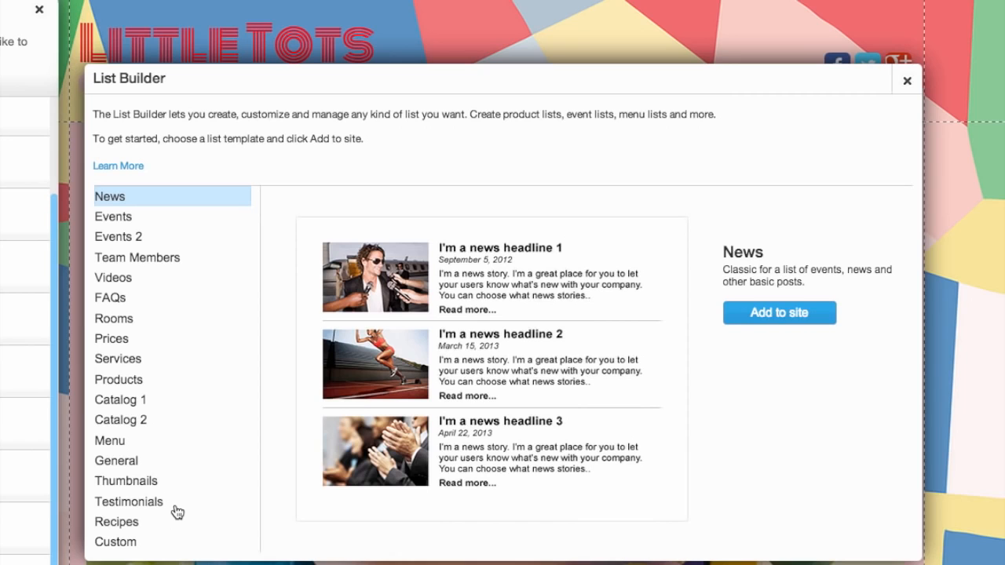
{"action": "left_click", "coordinate": [119, 300]}
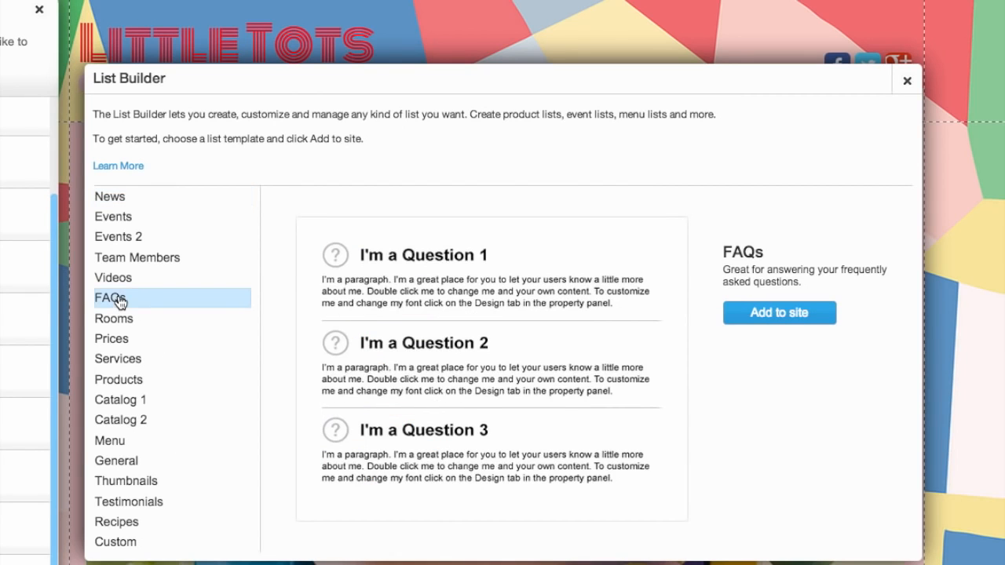
{"action": "left_click", "coordinate": [775, 312]}
{"action": "left_click", "coordinate": [668, 359]}
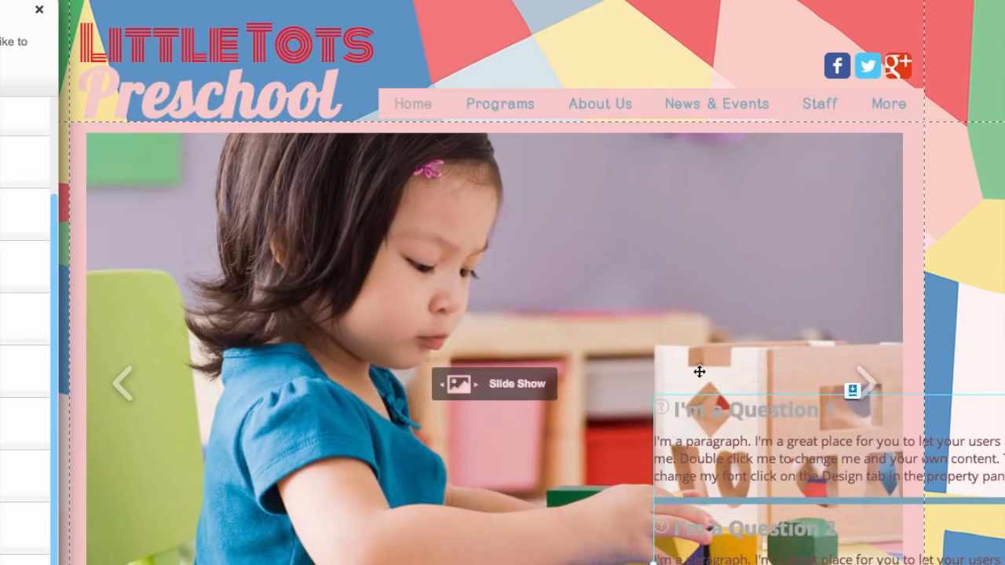
Step: Move the FAQ list below the About us, Programs, Staff and Contact boxes, then open the App Market
{"action": "left_click_drag", "start_coordinate": [761, 440], "coordinate": [329, 303]}
{"action": "right_click", "coordinate": [363, 303]}
{"action": "key", "text": "Escape"}
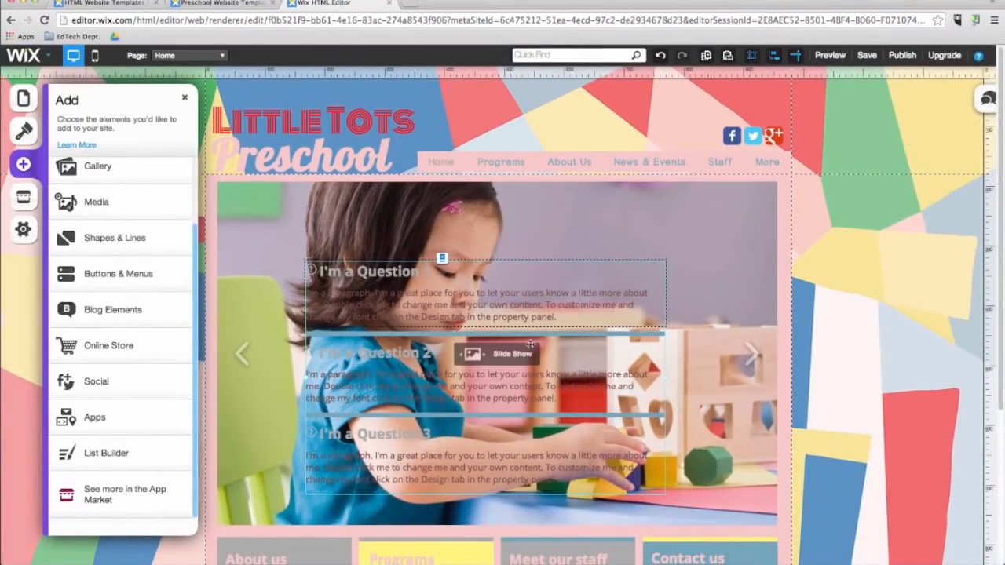
{"action": "left_click_drag", "start_coordinate": [531, 344], "coordinate": [588, 484]}
{"action": "scroll", "coordinate": [766, 379], "scroll_direction": "down", "scroll_amount": 2}
{"action": "scroll", "coordinate": [363, 452], "scroll_direction": "down", "scroll_amount": 1}
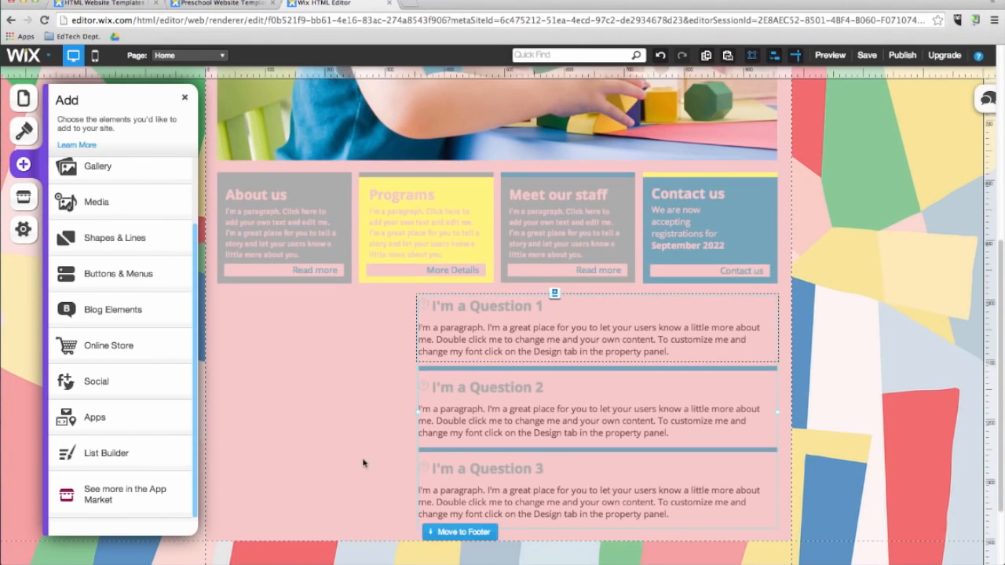
{"action": "left_click", "coordinate": [363, 457]}
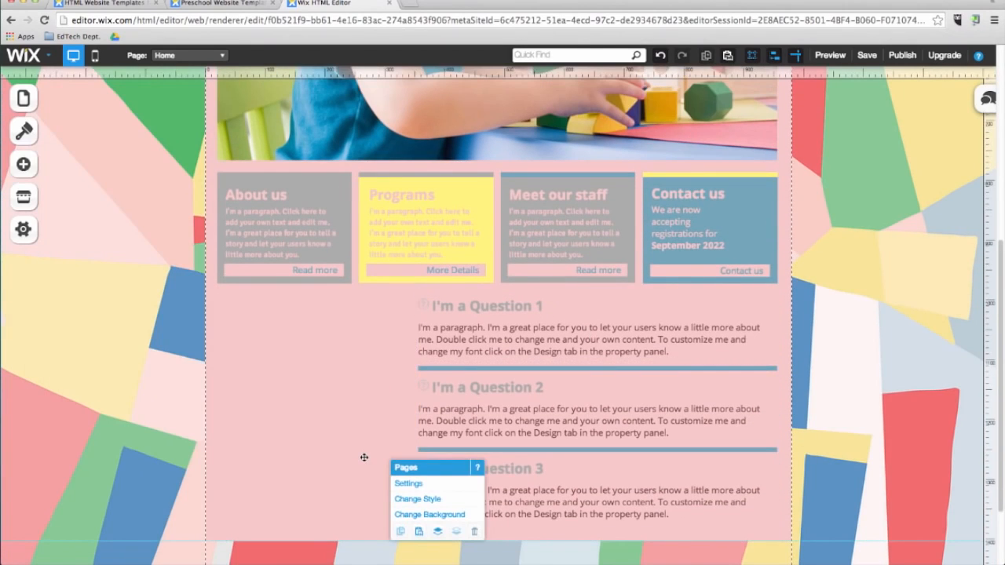
{"action": "left_click", "coordinate": [24, 197]}
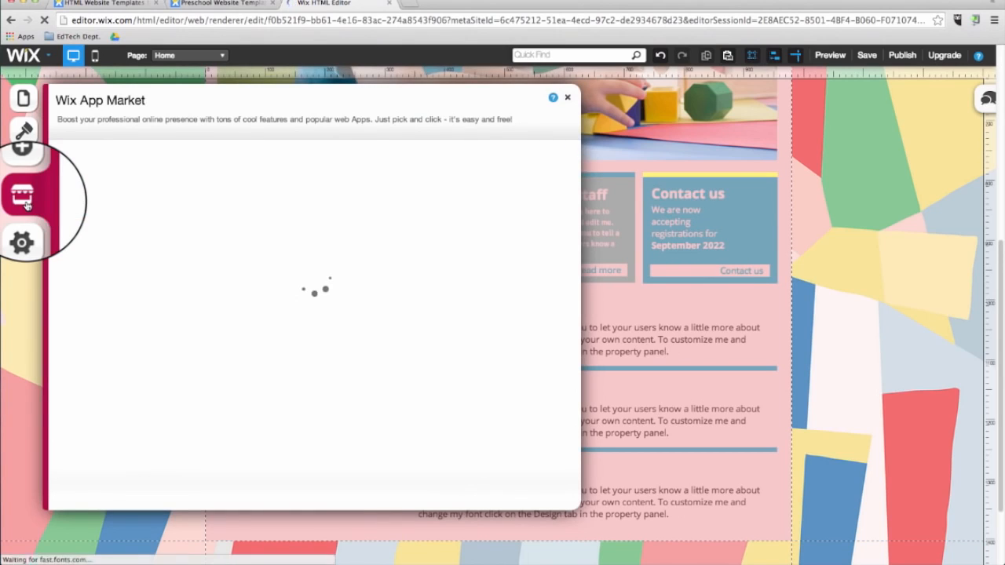
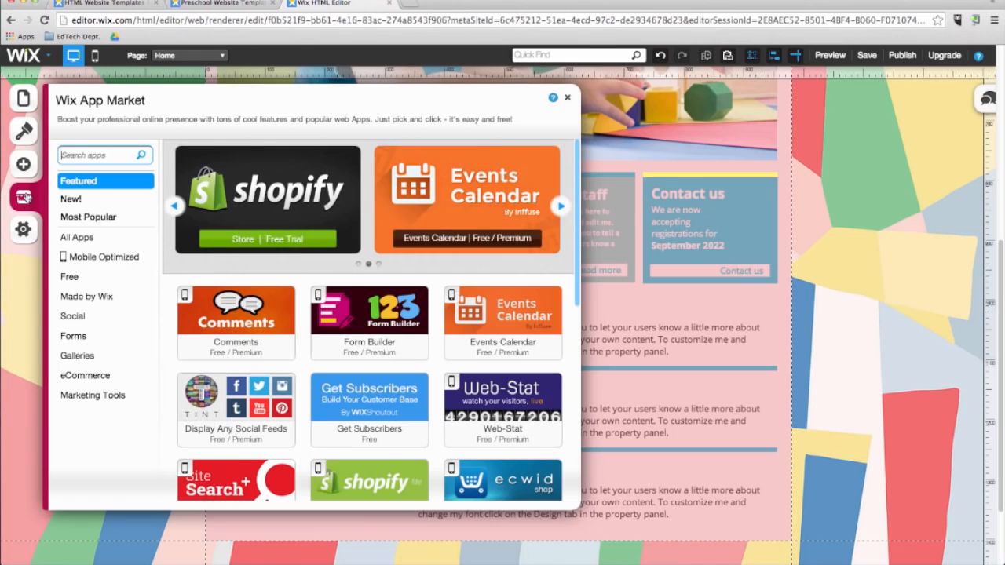
Step: Browse the App Market's New apps and the Twitter Feed details, then list the Social apps
{"action": "left_click", "coordinate": [76, 201]}
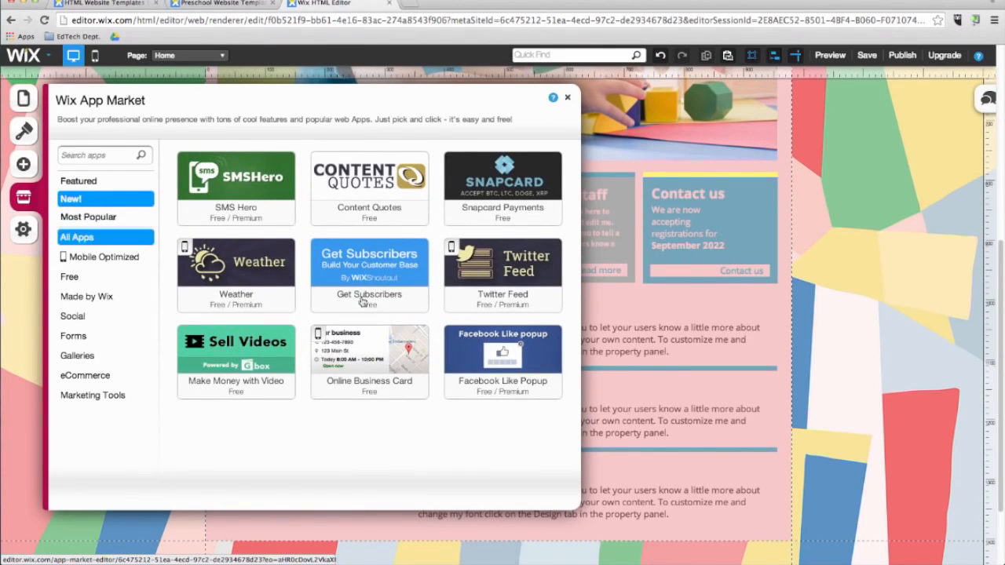
{"action": "left_click", "coordinate": [508, 271]}
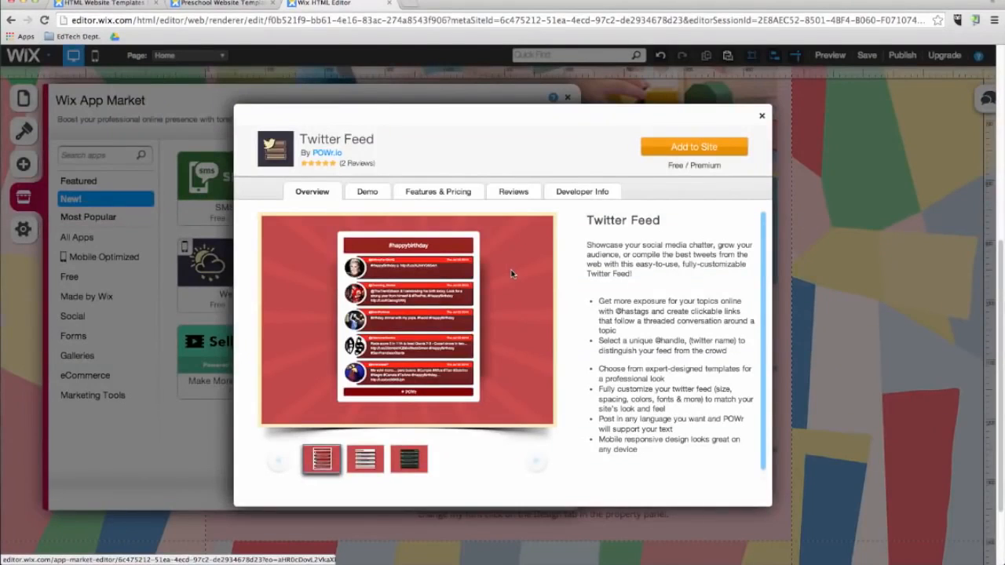
{"action": "left_click", "coordinate": [762, 117]}
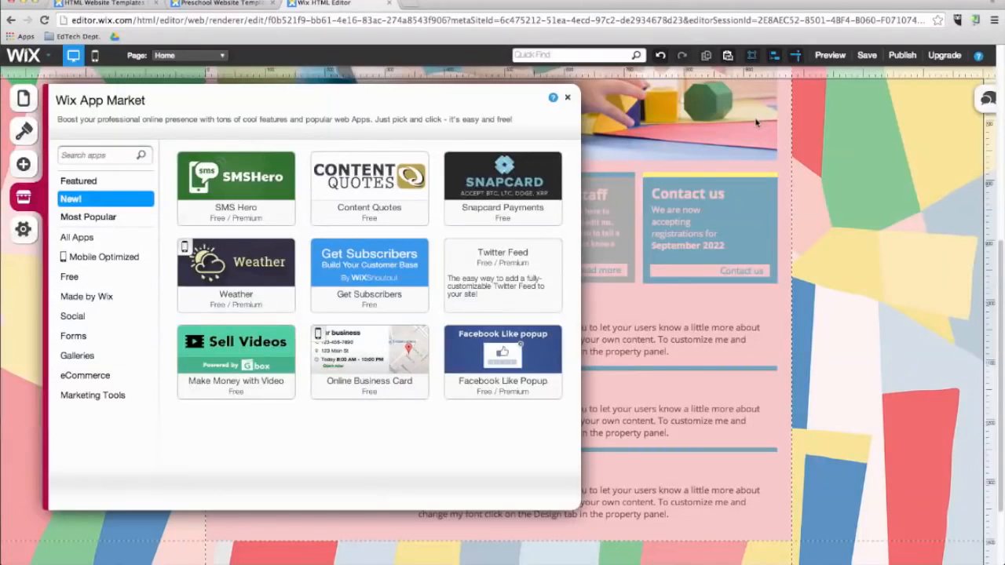
{"action": "left_click", "coordinate": [113, 318]}
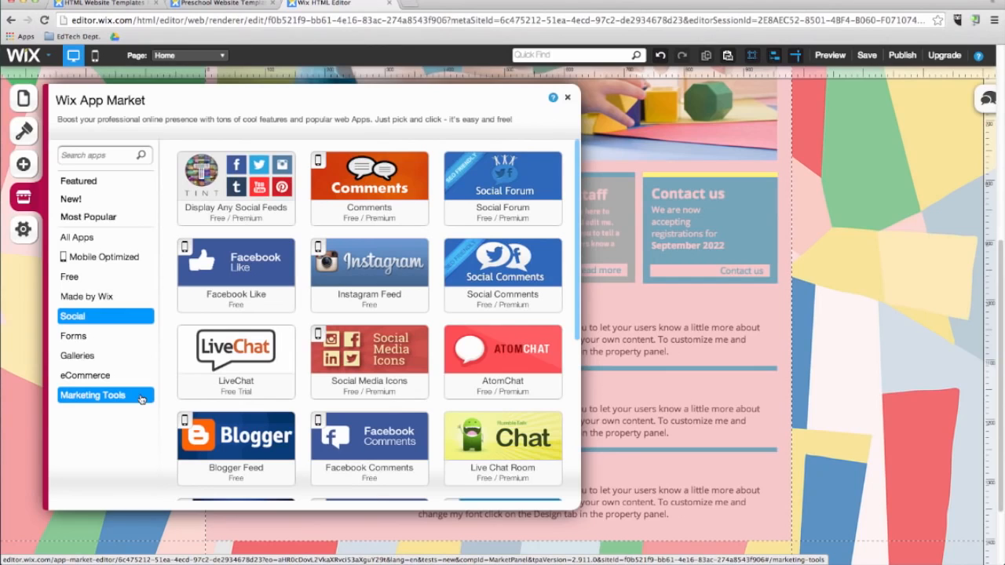
{"action": "left_click", "coordinate": [188, 55]}
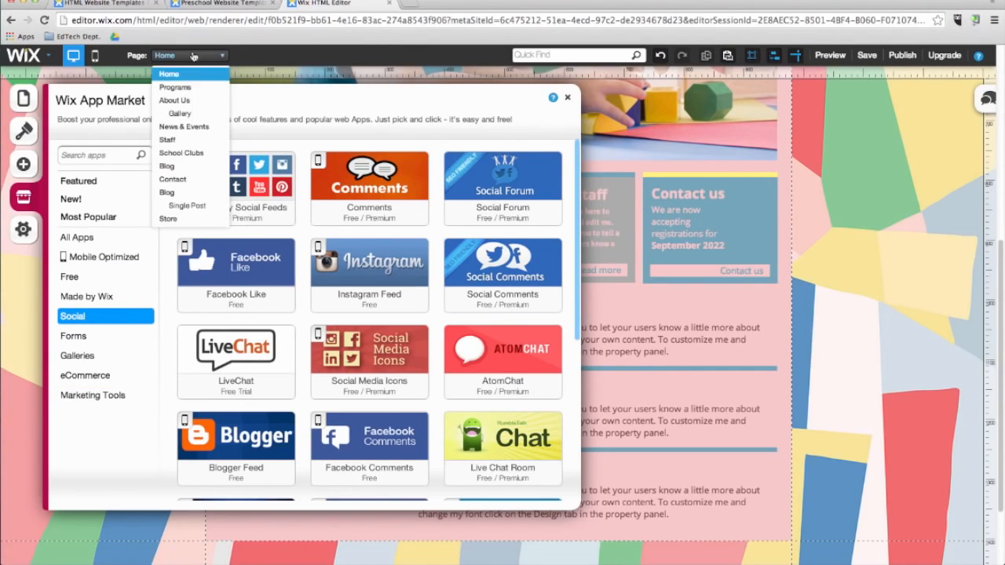
Step: Replace the Gallery page's photo grid with the Instagram Feed app from the Social category
{"action": "left_click", "coordinate": [182, 118]}
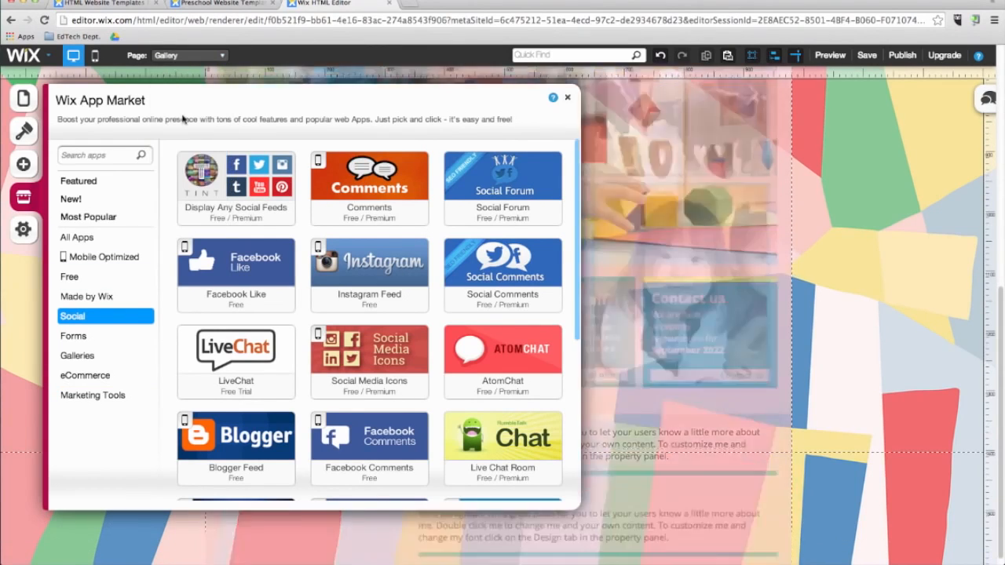
{"action": "left_click", "coordinate": [646, 254]}
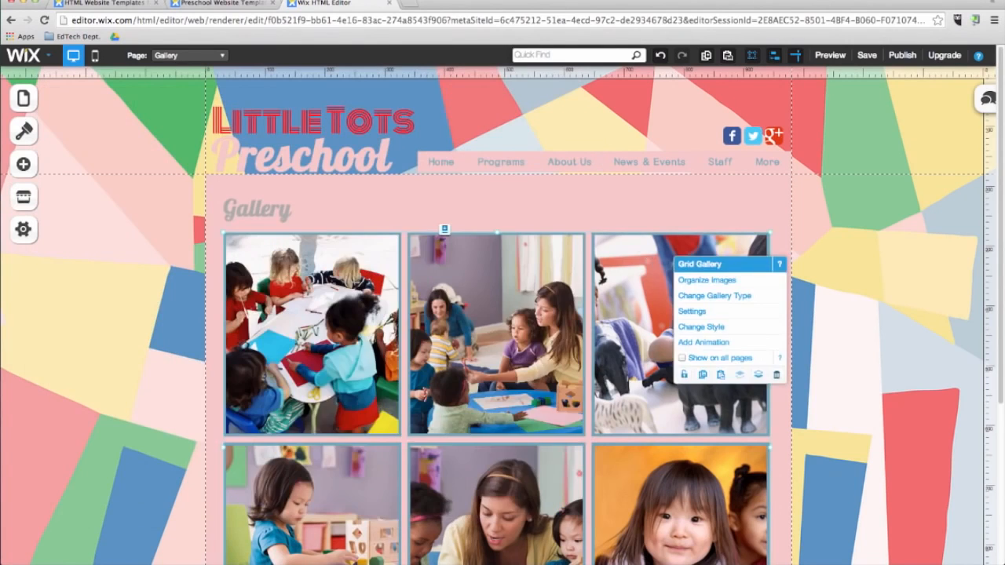
{"action": "key", "text": "Delete"}
{"action": "left_click", "coordinate": [23, 196]}
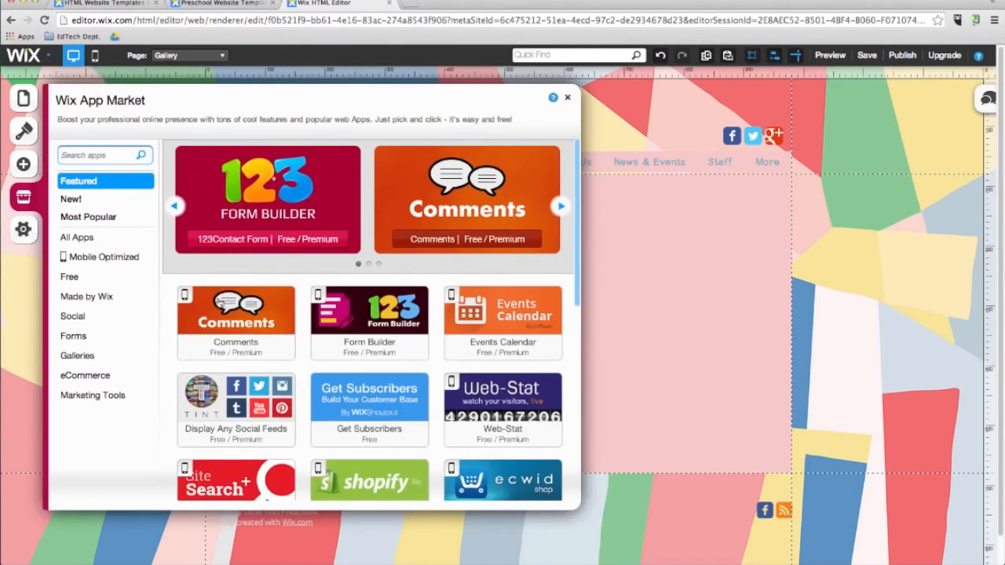
{"action": "left_click", "coordinate": [82, 316]}
{"action": "left_click", "coordinate": [391, 265]}
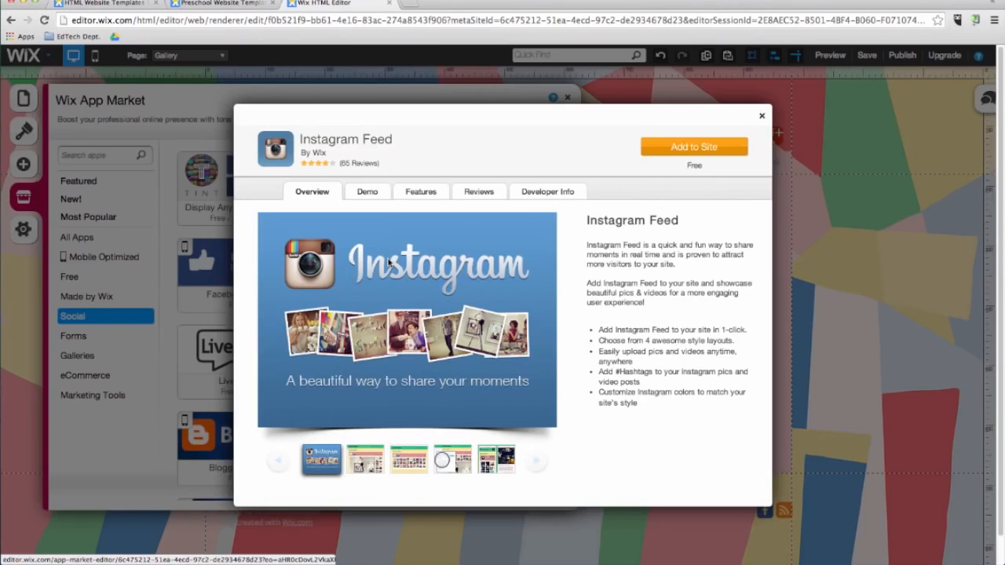
{"action": "left_click", "coordinate": [659, 150]}
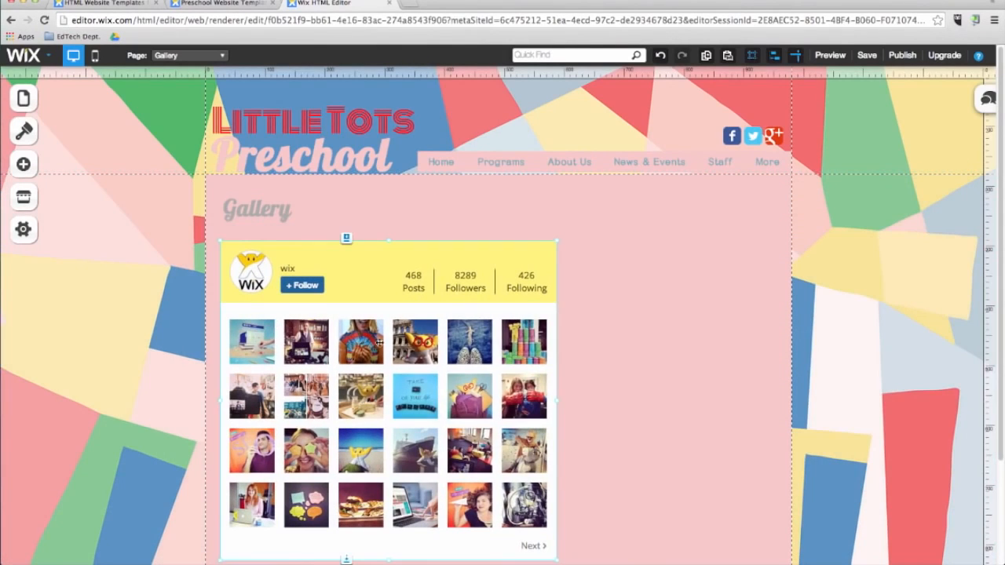
Step: Connect the Instagram feed to the teacher's Instagram account
{"action": "left_click", "coordinate": [392, 352]}
{"action": "left_click", "coordinate": [438, 366]}
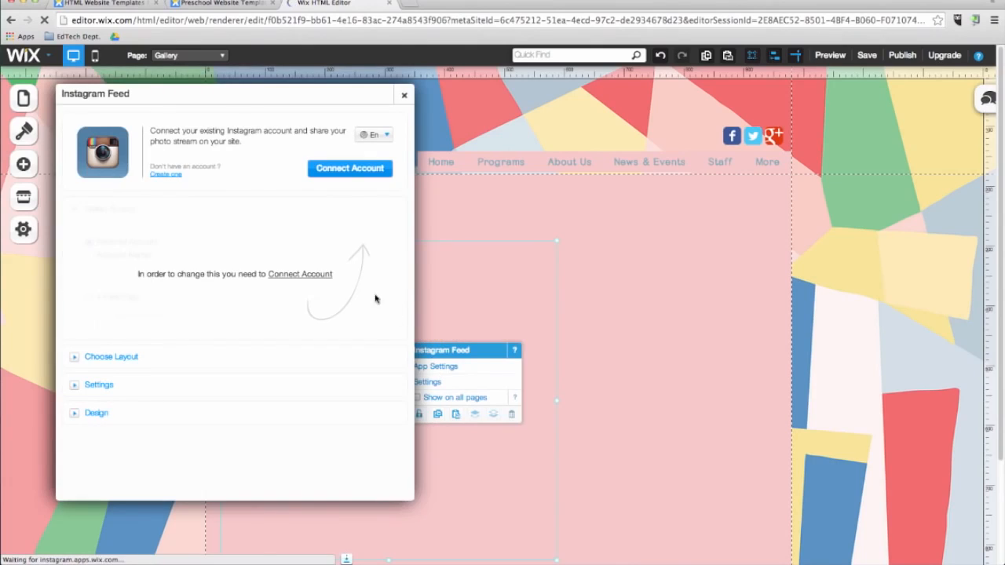
{"action": "left_click", "coordinate": [346, 174]}
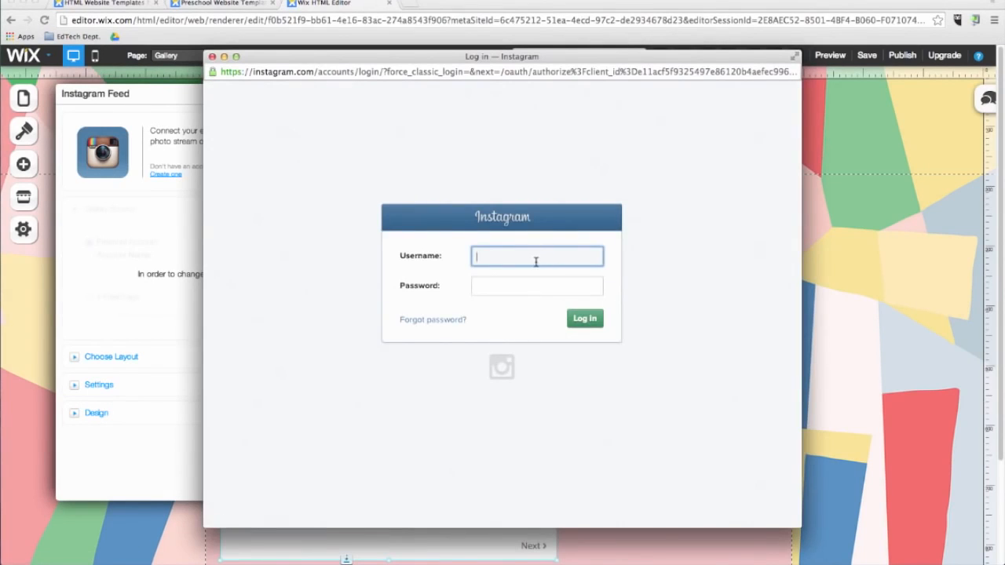
{"action": "type", "text": "davidleeedtech"}
{"action": "left_click", "coordinate": [584, 324]}
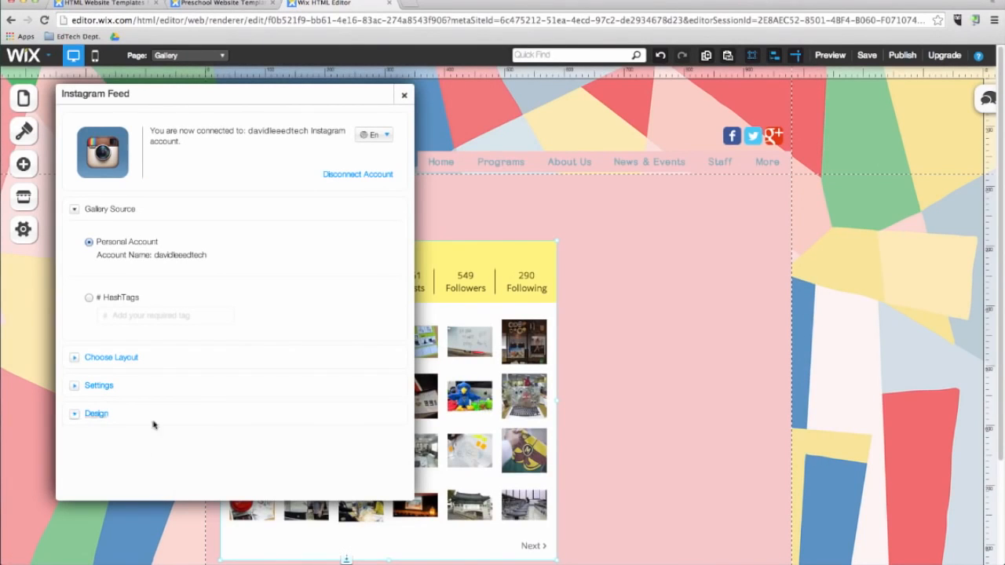
{"action": "left_click", "coordinate": [405, 102]}
Step: Widen the Instagram feed across the Gallery page
{"action": "left_click", "coordinate": [525, 344]}
{"action": "left_click", "coordinate": [530, 408]}
{"action": "left_click_drag", "start_coordinate": [557, 402], "coordinate": [791, 380]}
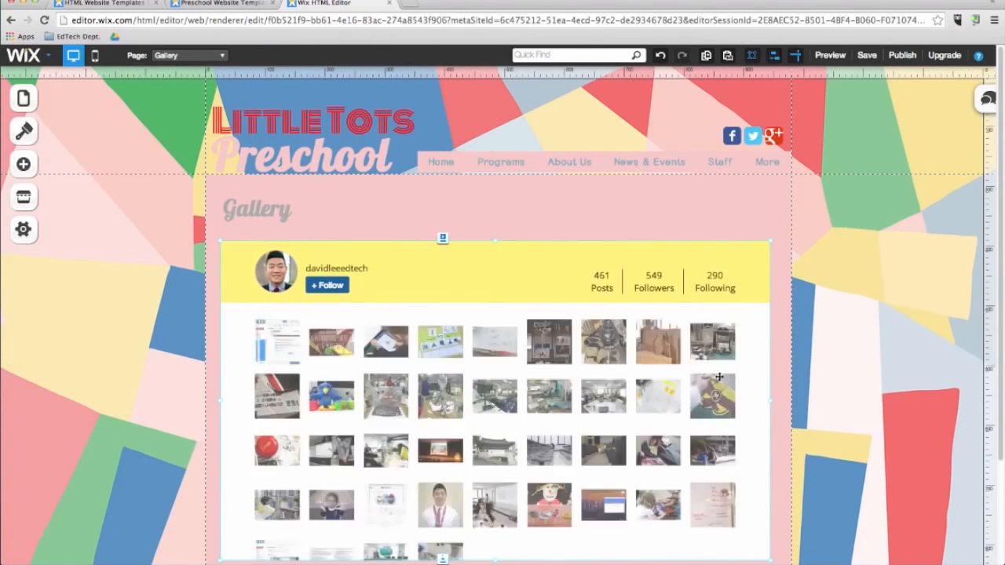
{"action": "scroll", "coordinate": [791, 380], "scroll_direction": "down", "scroll_amount": 1}
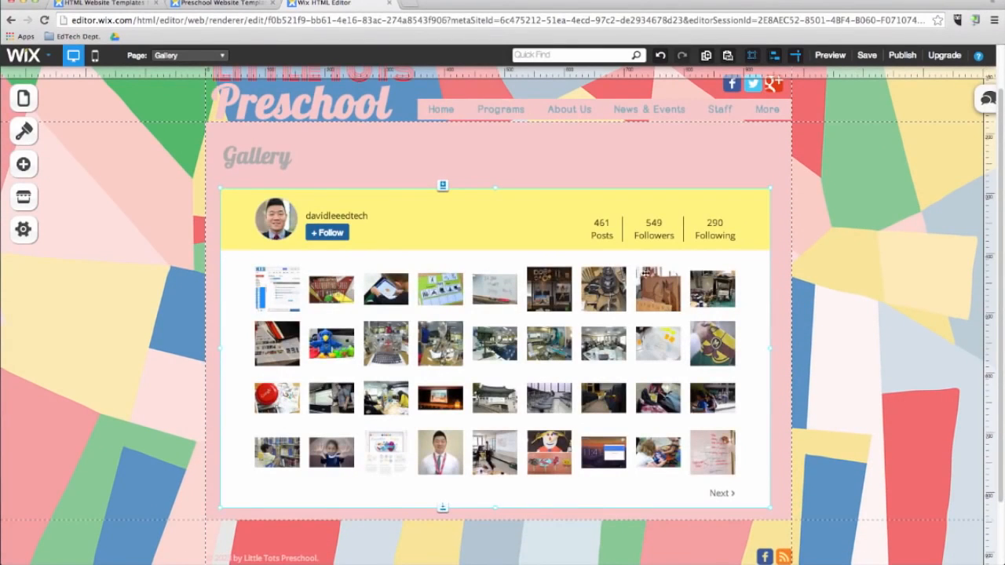
Step: Preview the site, view a classroom photo from the feed, and return to the editor
{"action": "left_click", "coordinate": [830, 55]}
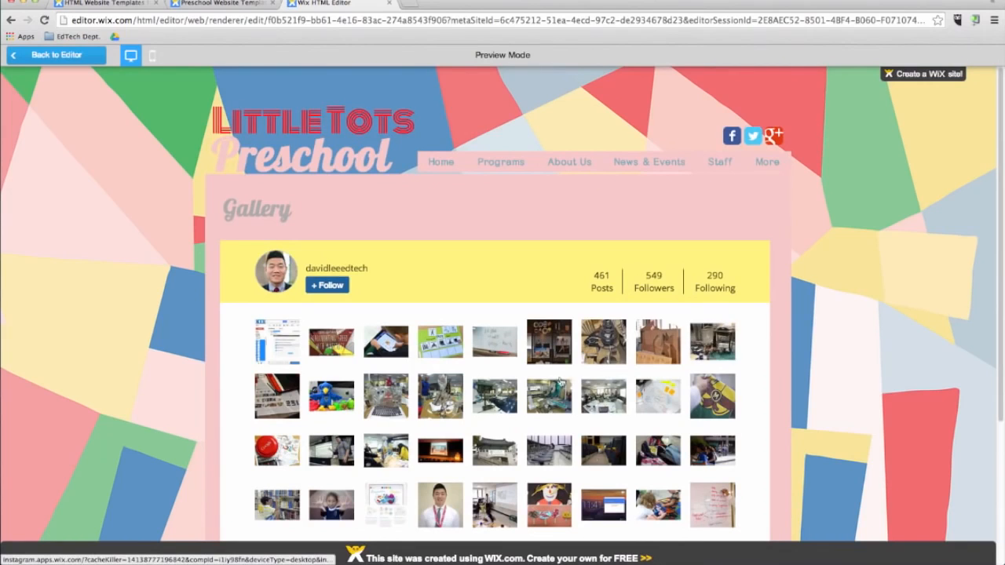
{"action": "left_click", "coordinate": [489, 505]}
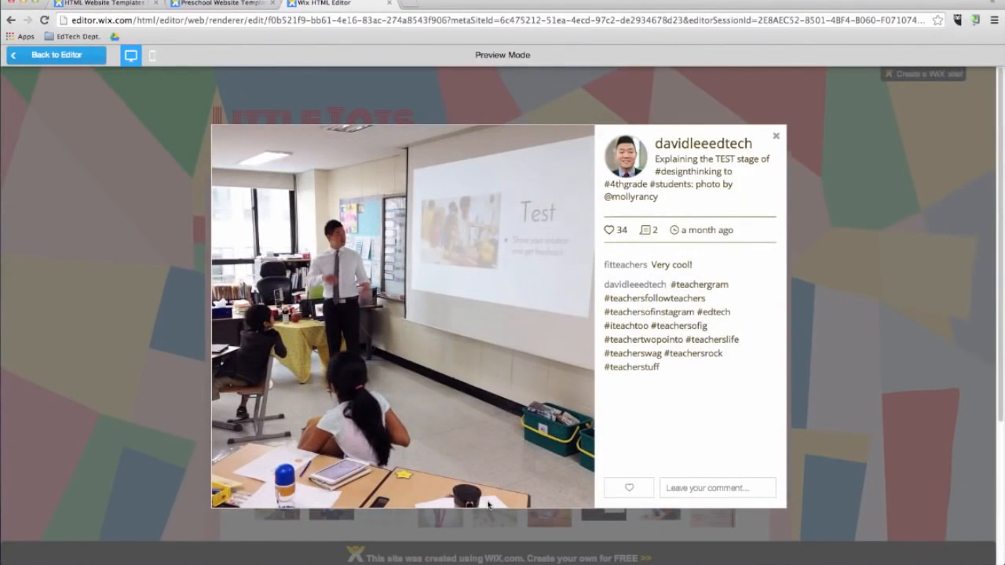
{"action": "left_click", "coordinate": [775, 135]}
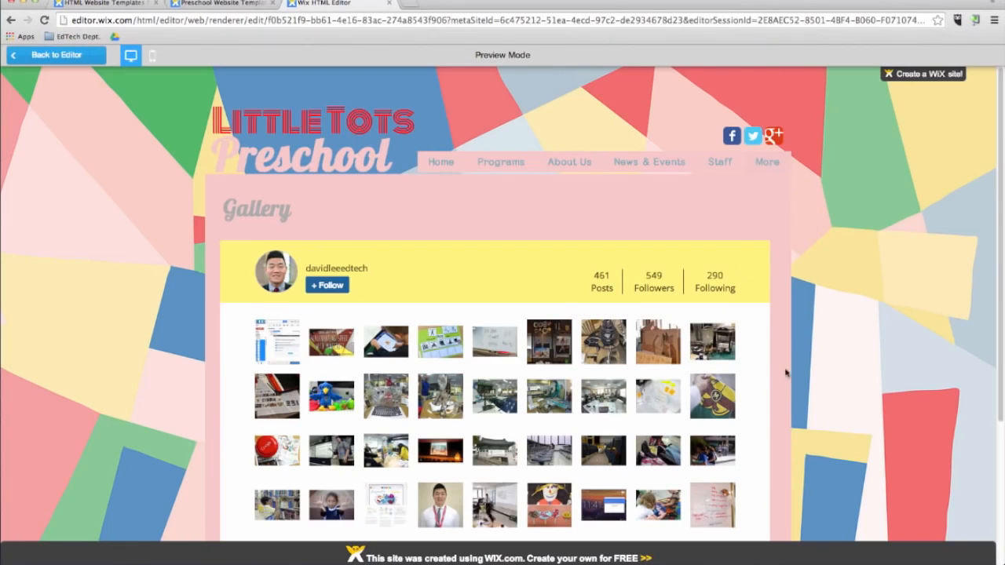
{"action": "left_click", "coordinate": [91, 55]}
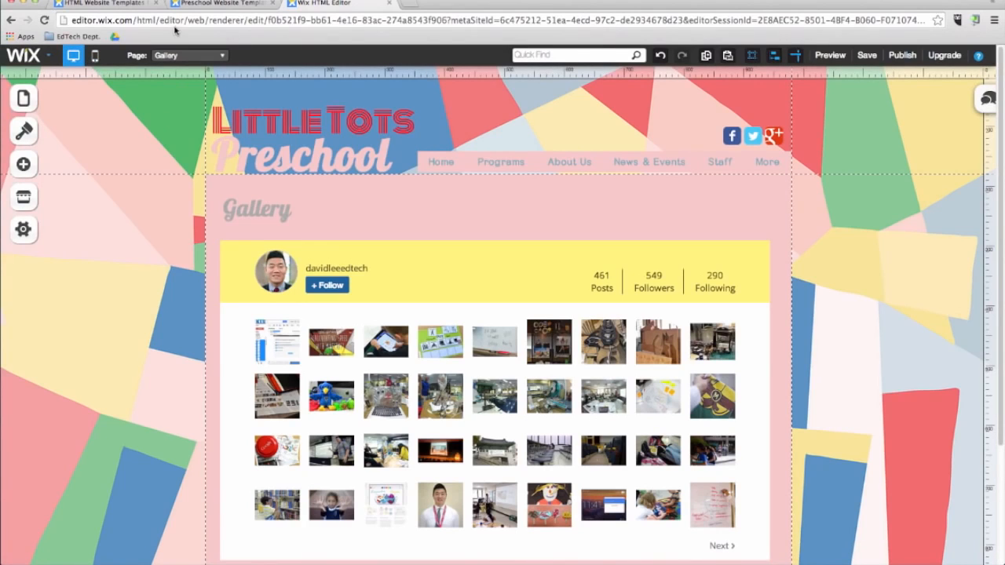
Step: Add the Google Event Calendar app to the Contact page, placed below the form
{"action": "left_click", "coordinate": [172, 56]}
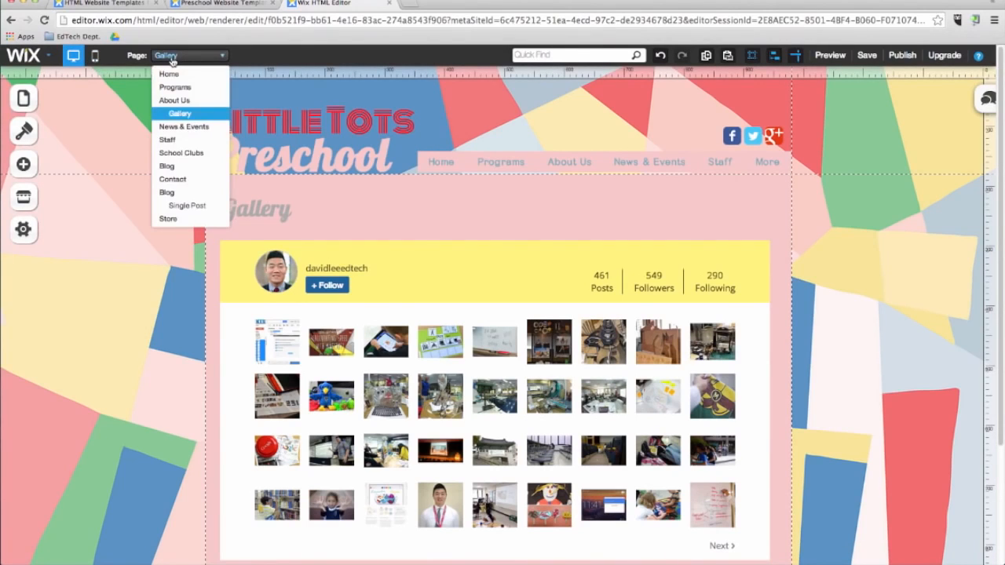
{"action": "left_click", "coordinate": [173, 180]}
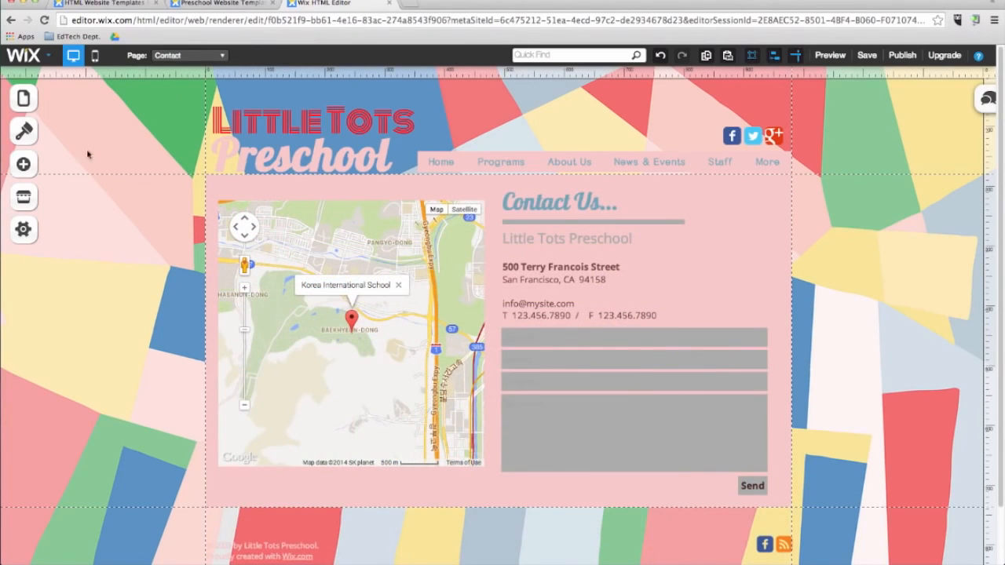
{"action": "left_click", "coordinate": [24, 197]}
{"action": "left_click", "coordinate": [106, 218]}
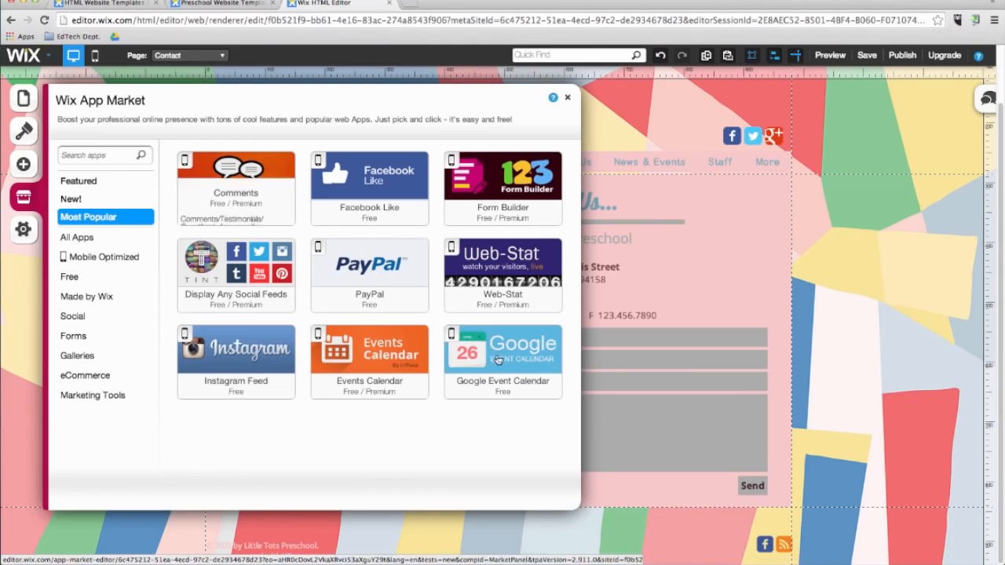
{"action": "left_click", "coordinate": [492, 347]}
{"action": "left_click", "coordinate": [694, 149]}
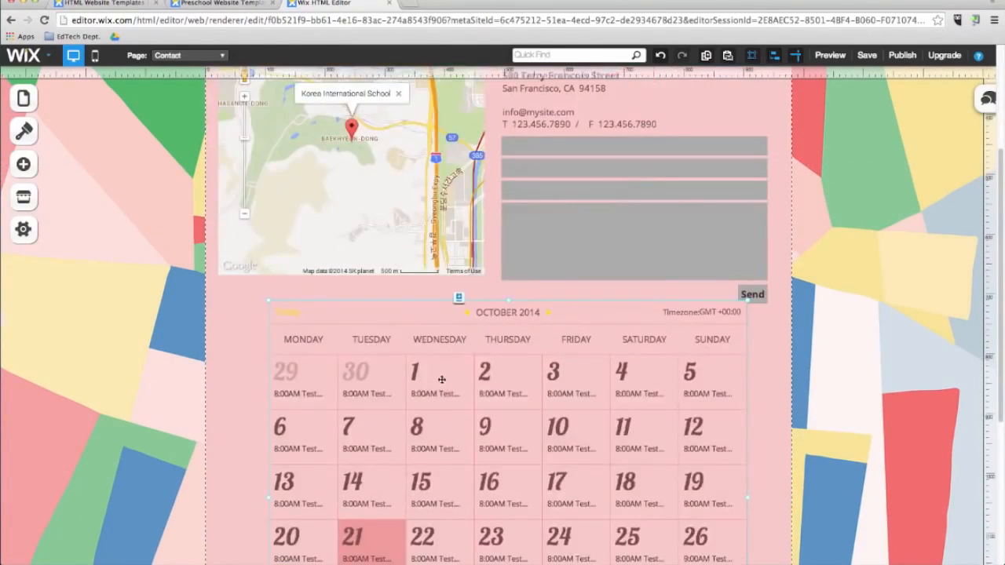
{"action": "mouse_move", "coordinate": [442, 380]}
{"action": "left_mouse_down"}
{"action": "mouse_move", "coordinate": [432, 400]}
{"action": "mouse_move", "coordinate": [436, 393]}
{"action": "left_mouse_up"}
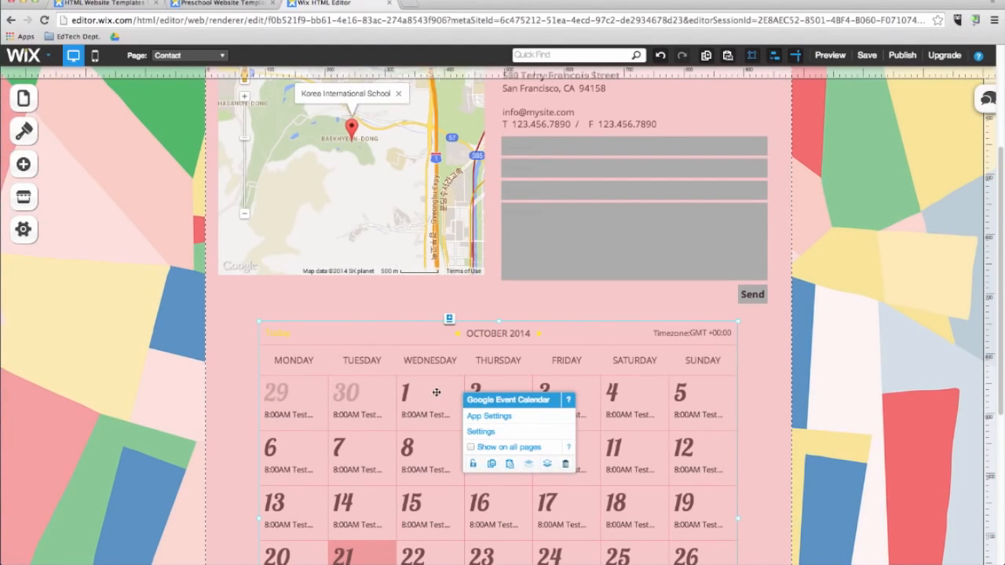
Step: Link the calendar to a Google account and choose the school calendar to display
{"action": "left_click", "coordinate": [475, 417]}
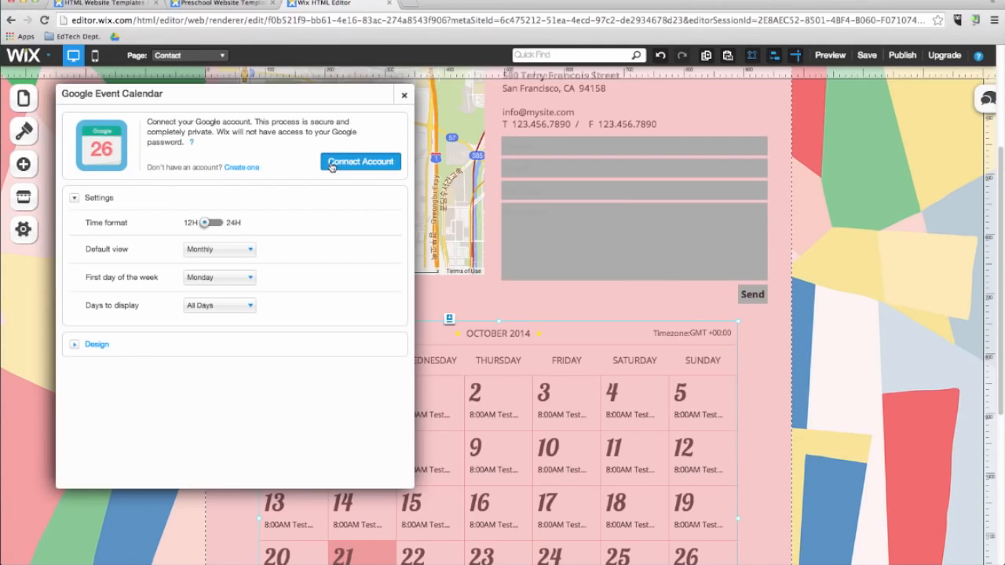
{"action": "left_click", "coordinate": [331, 164]}
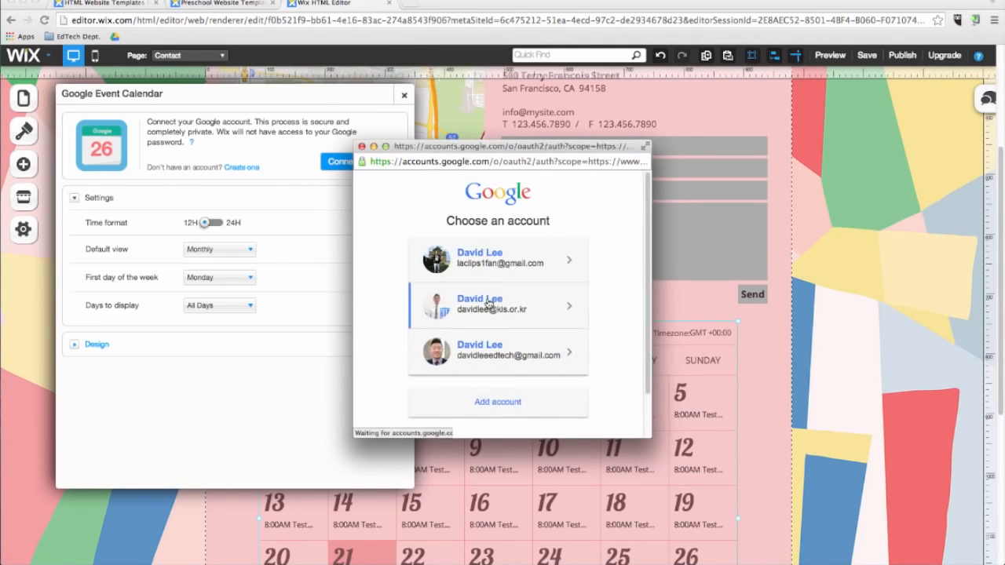
{"action": "left_click", "coordinate": [606, 318]}
{"action": "left_click", "coordinate": [351, 151]}
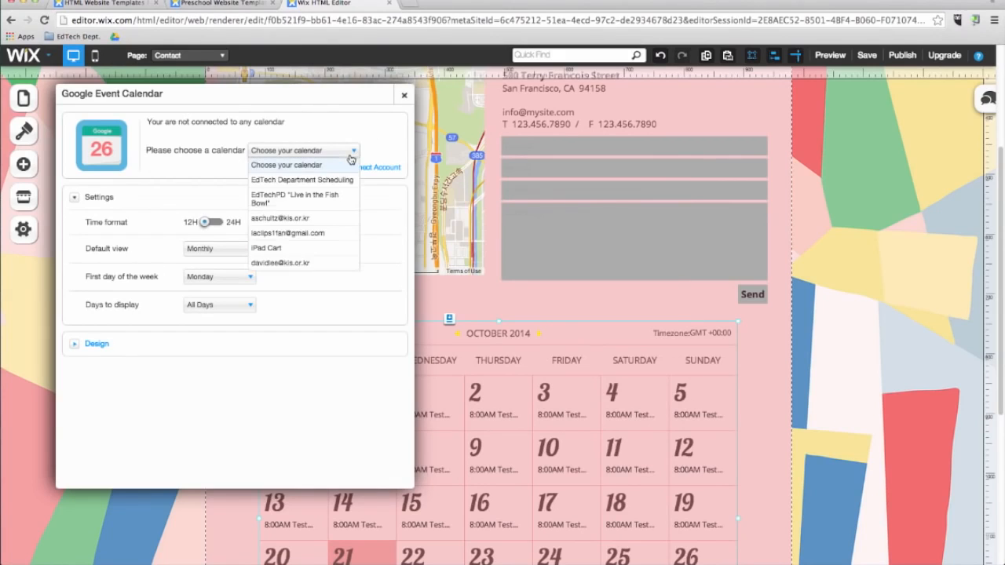
{"action": "left_click", "coordinate": [308, 263]}
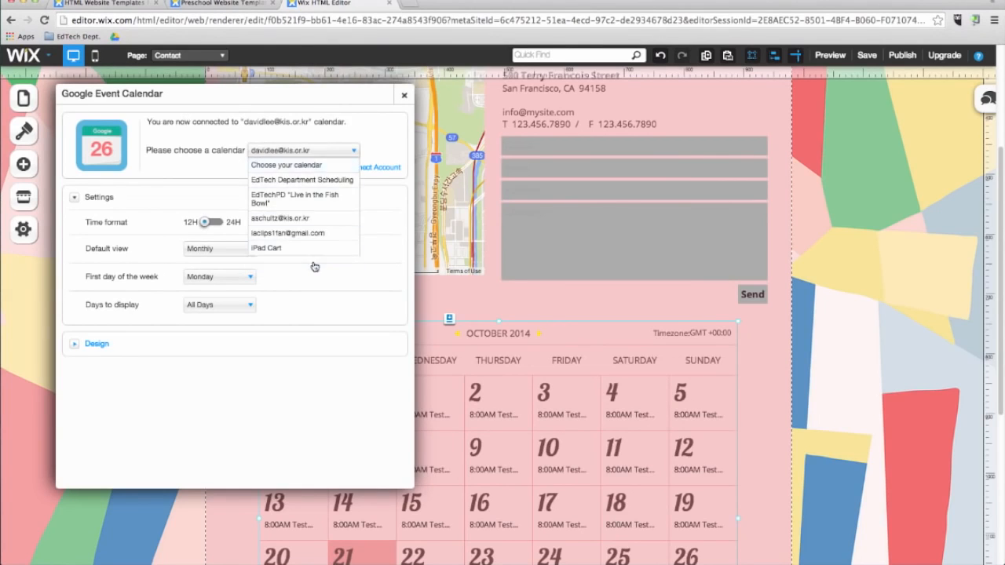
{"action": "left_click", "coordinate": [401, 96]}
{"action": "scroll", "coordinate": [472, 449], "scroll_direction": "down", "scroll_amount": 3}
{"action": "scroll", "coordinate": [472, 449], "scroll_direction": "down", "scroll_amount": 1}
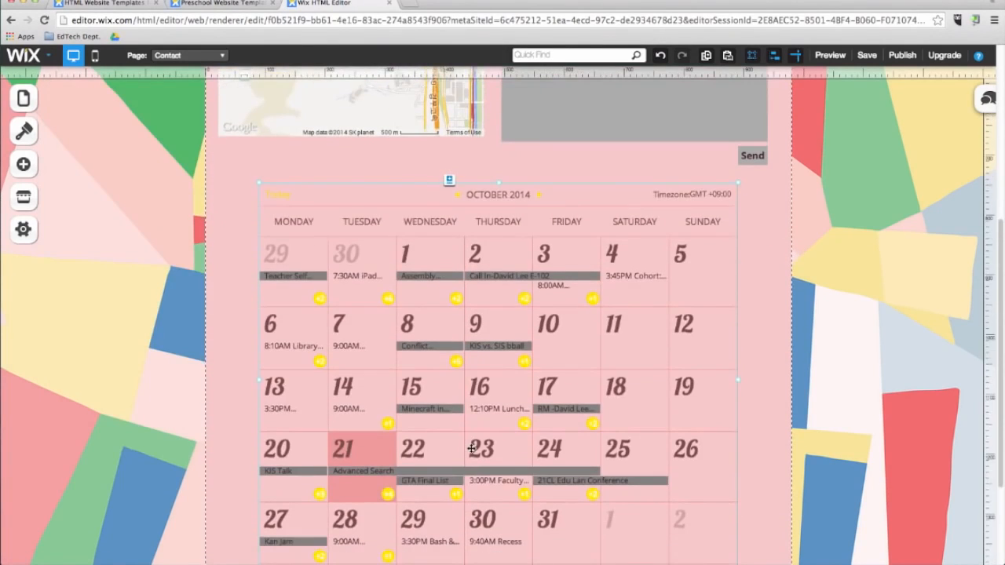
{"action": "scroll", "coordinate": [471, 449], "scroll_direction": "down", "scroll_amount": 3}
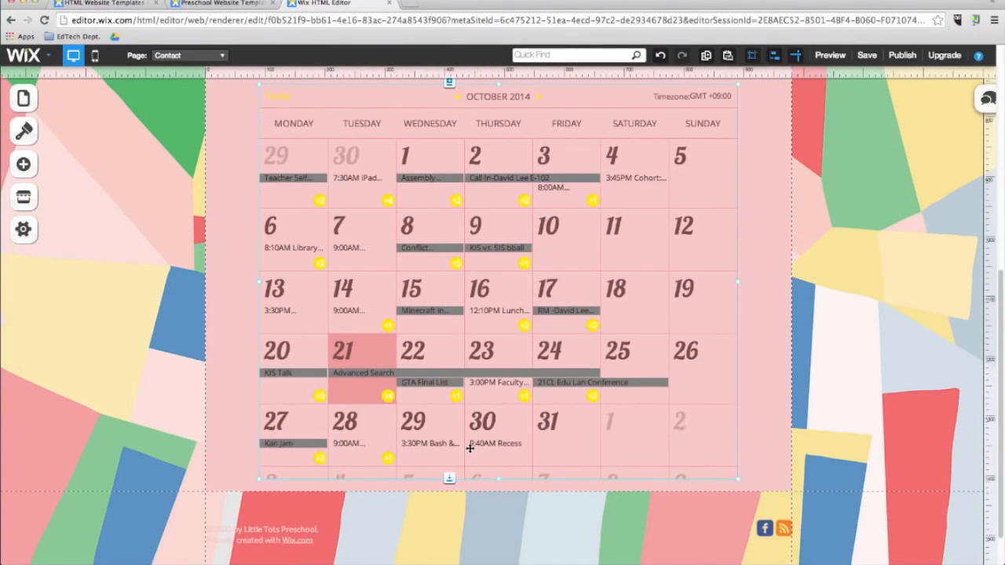
{"action": "scroll", "coordinate": [469, 448], "scroll_direction": "down", "scroll_amount": 2}
Step: Add Intelligent Live Chat (searched as 'chat'), shrunk and placed beside the Contact Us heading
{"action": "left_click", "coordinate": [24, 164]}
{"action": "left_click", "coordinate": [22, 199]}
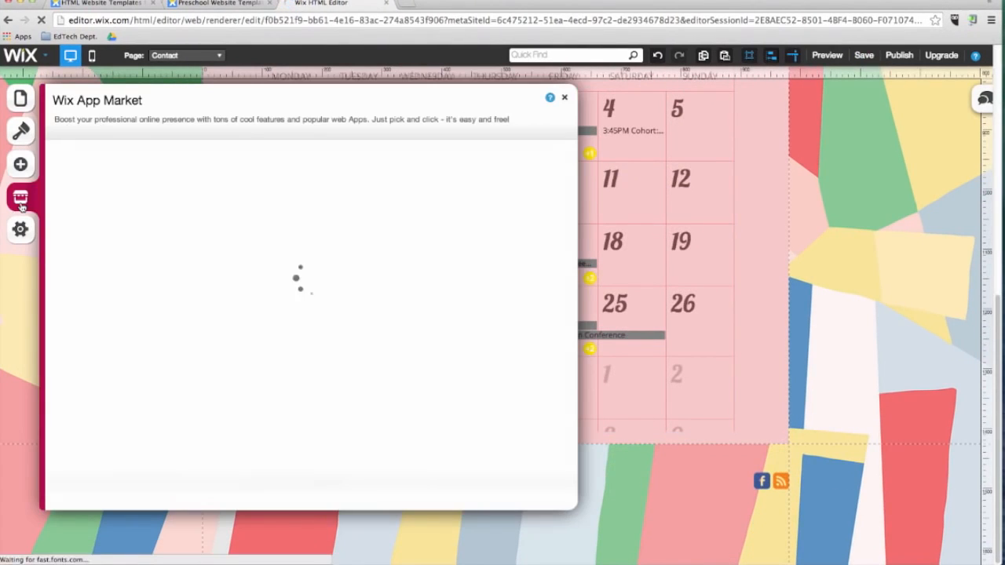
{"action": "type", "text": "chat"}
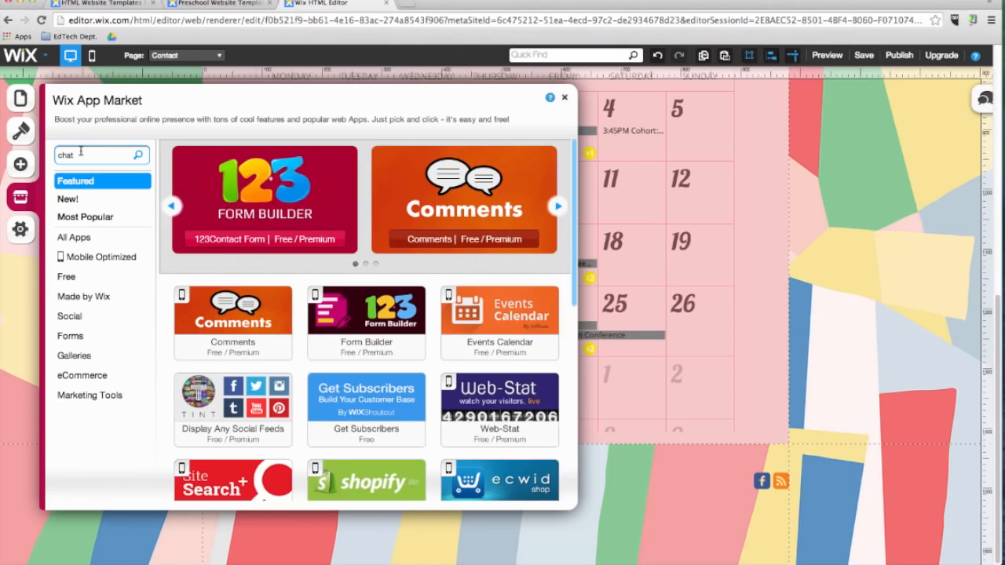
{"action": "left_click", "coordinate": [138, 155]}
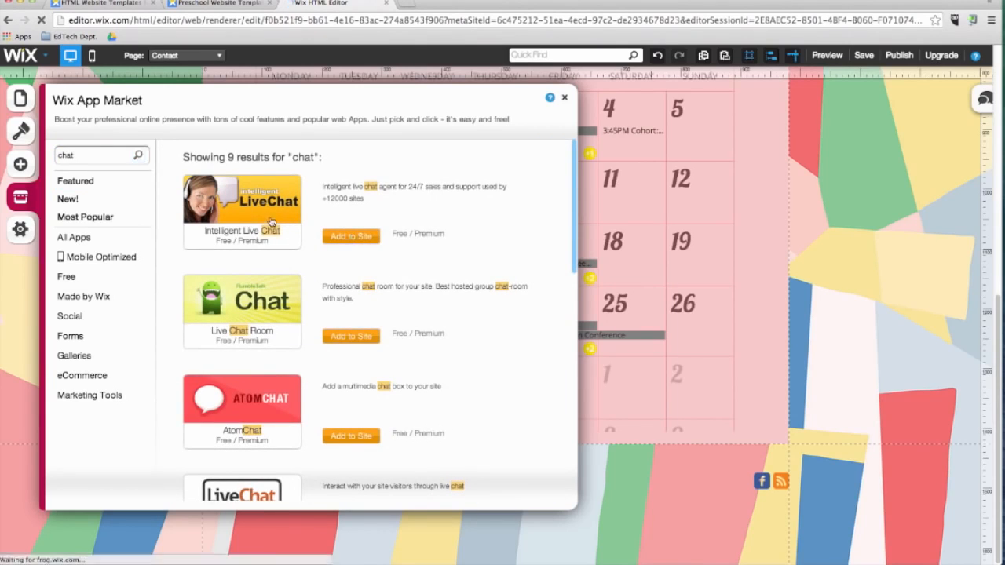
{"action": "left_click", "coordinate": [351, 235]}
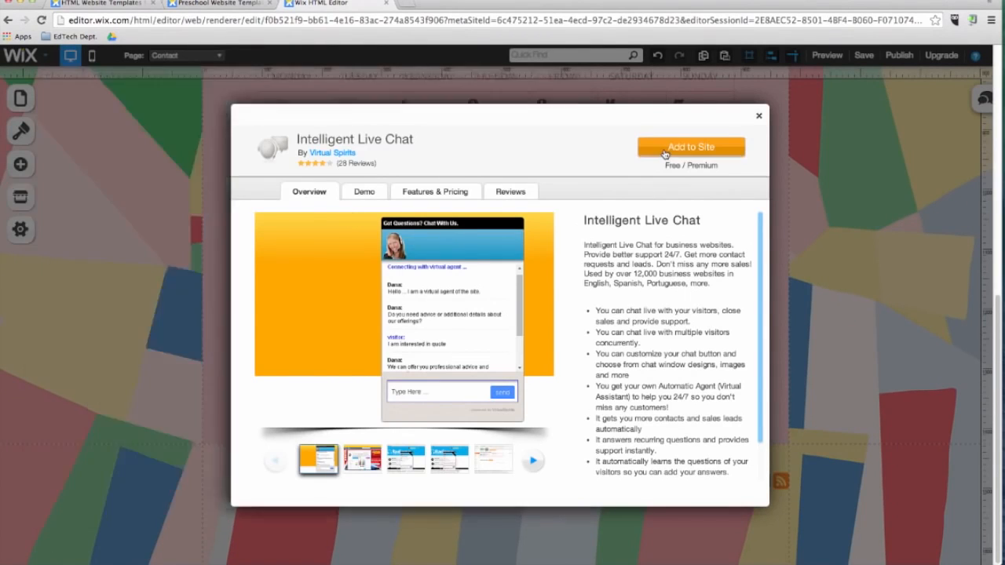
{"action": "left_click", "coordinate": [691, 149]}
{"action": "left_click_drag", "start_coordinate": [690, 492], "coordinate": [714, 204]}
{"action": "left_click_drag", "start_coordinate": [620, 228], "coordinate": [649, 214]}
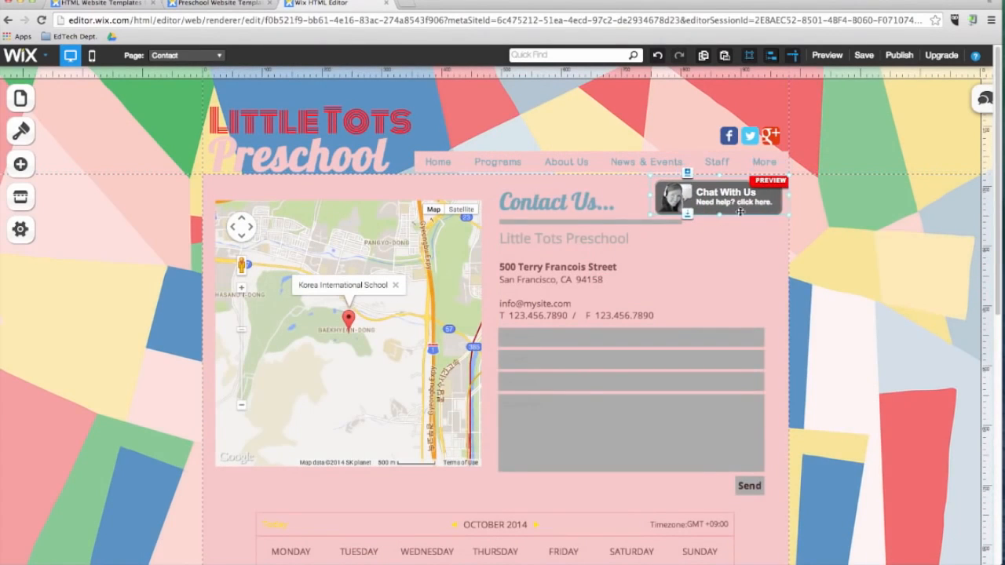
Step: Look over the live chat settings, close its account dialog, and bring up site-wide Settings
{"action": "left_click", "coordinate": [737, 208]}
{"action": "left_click", "coordinate": [790, 224]}
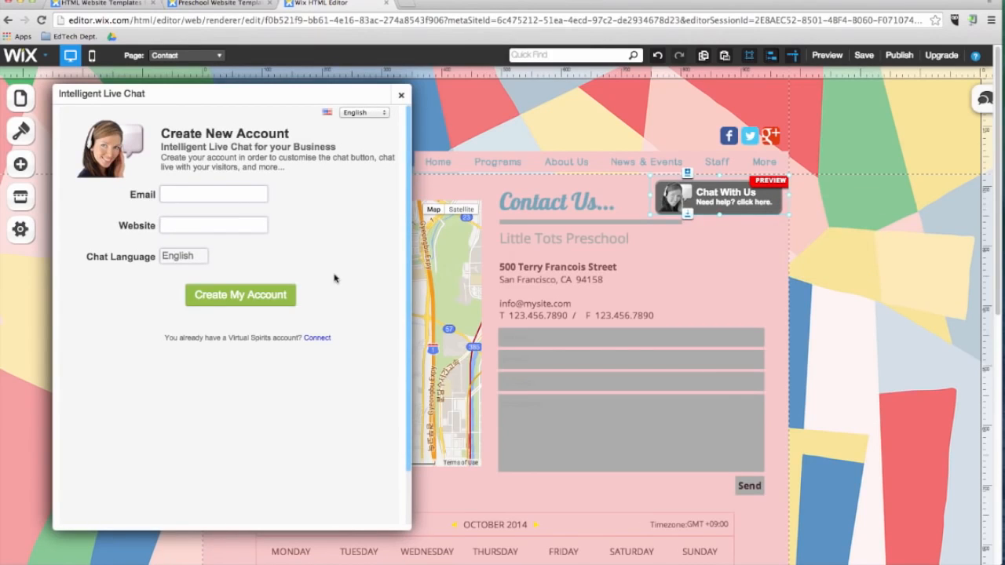
{"action": "left_click", "coordinate": [400, 95]}
{"action": "left_click", "coordinate": [22, 234]}
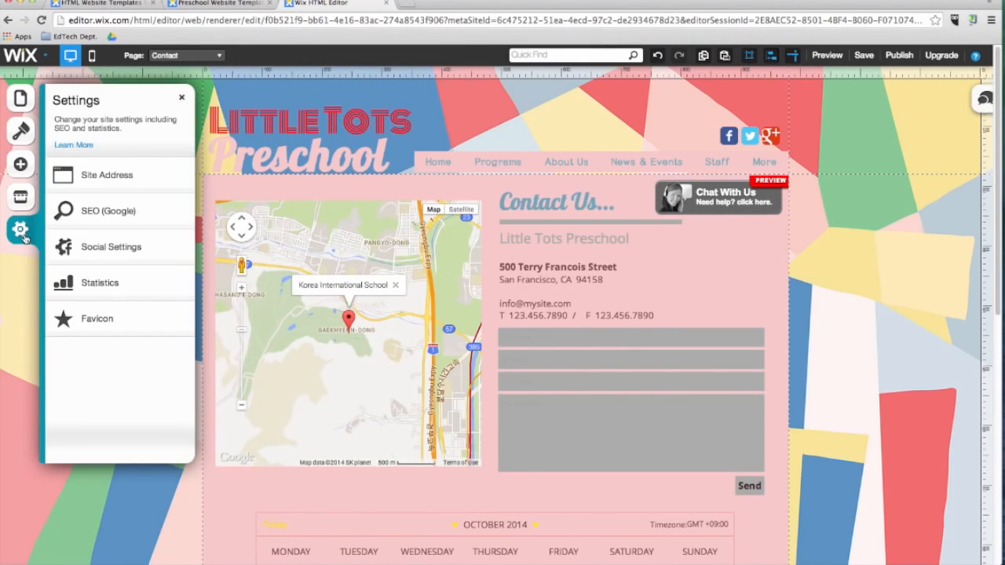
{"action": "left_click", "coordinate": [90, 185]}
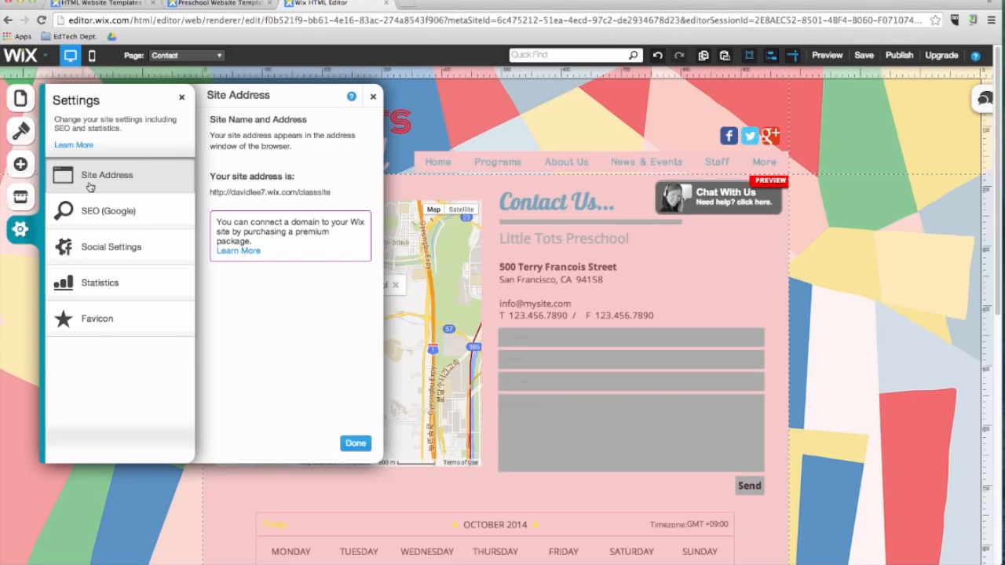
{"action": "left_click", "coordinate": [97, 220]}
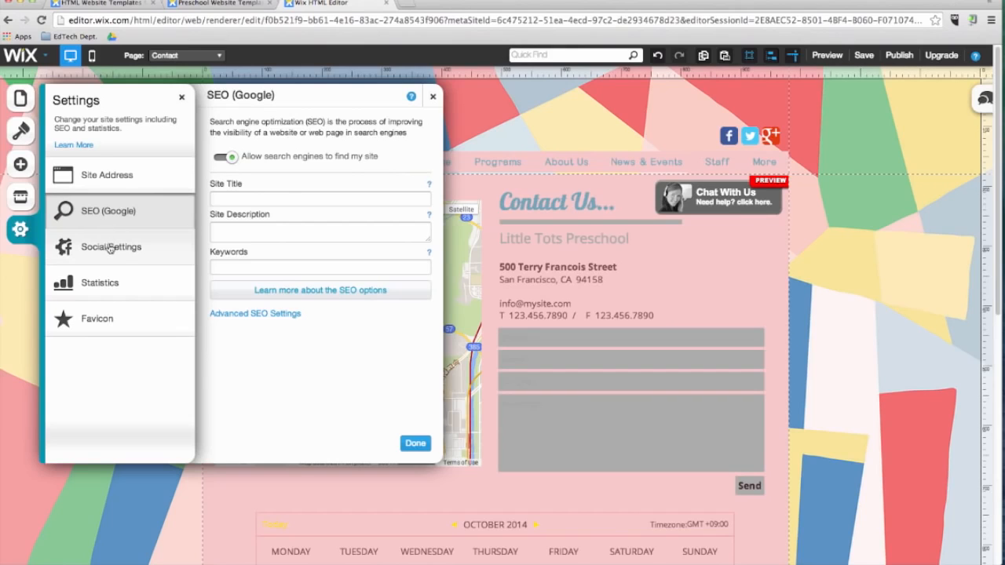
{"action": "left_click", "coordinate": [109, 249]}
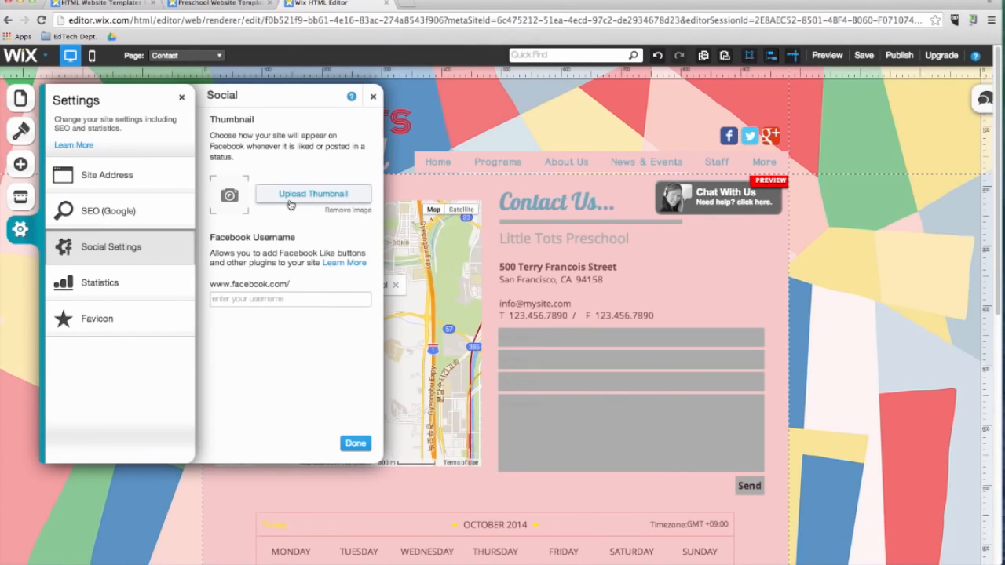
{"action": "left_click", "coordinate": [145, 288]}
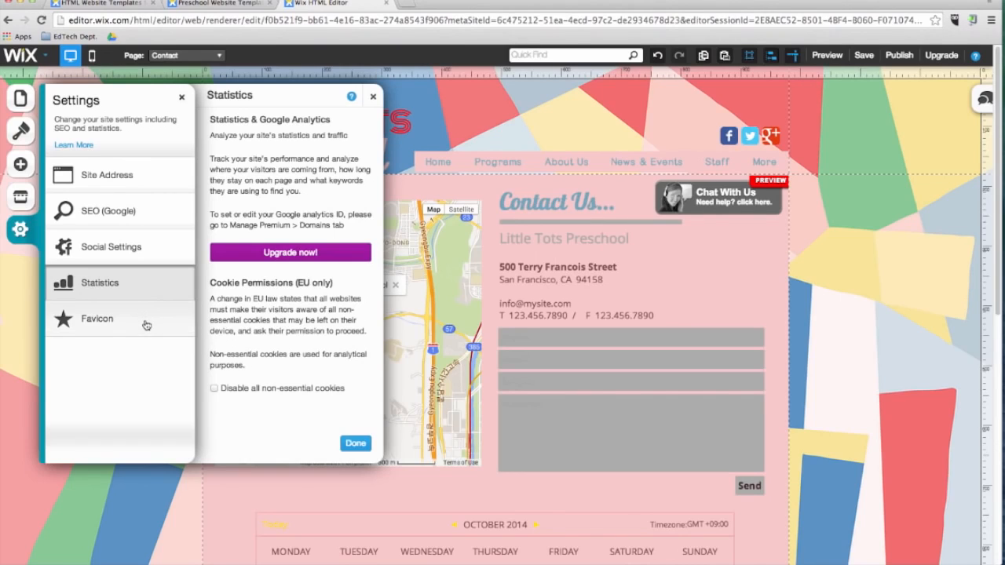
{"action": "left_click", "coordinate": [146, 324]}
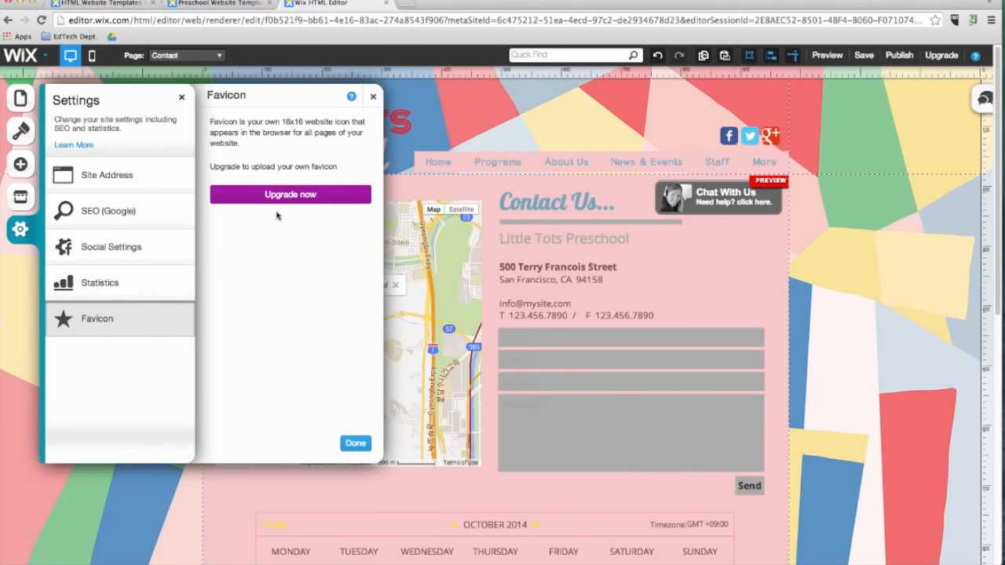
{"action": "left_click", "coordinate": [356, 442]}
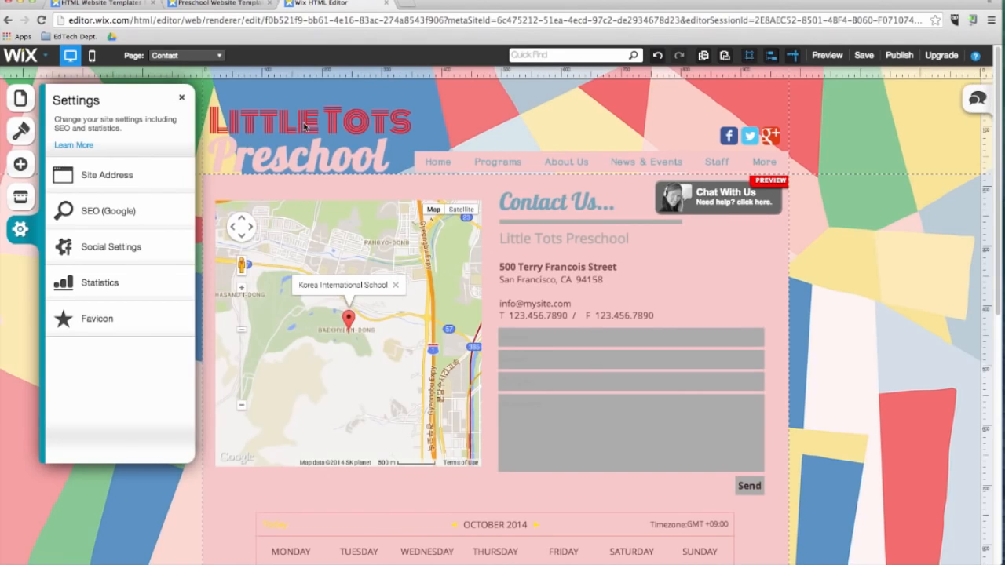
Step: Change the site title from 'Little Tots Preschool' to 'Mr.Lee's ClassSite'
{"action": "double_click", "coordinate": [308, 108]}
{"action": "type", "text": "Mr."}
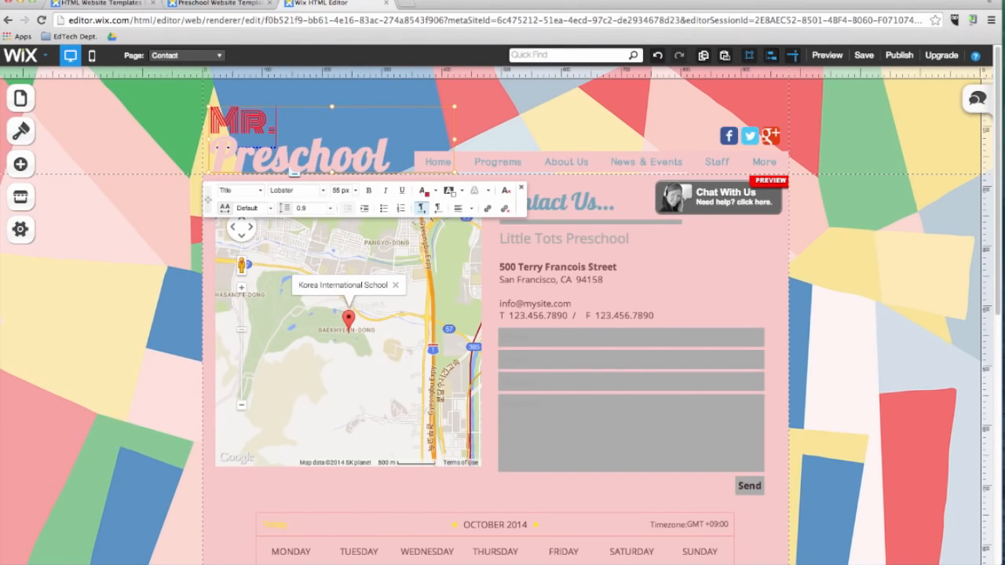
{"action": "type", "text": "Lee's"}
{"action": "key", "text": "shift+Down"}
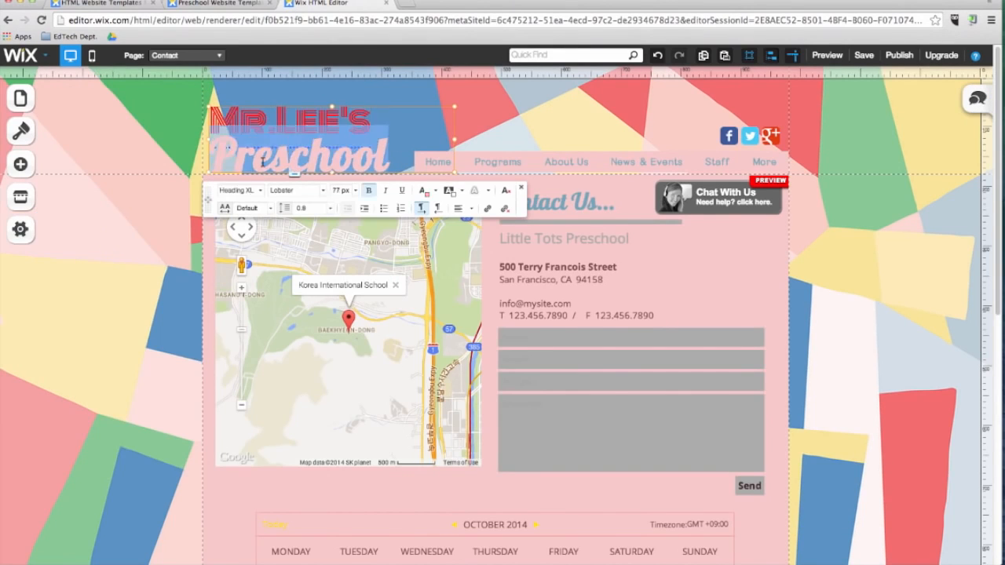
{"action": "type", "text": "ClassSite"}
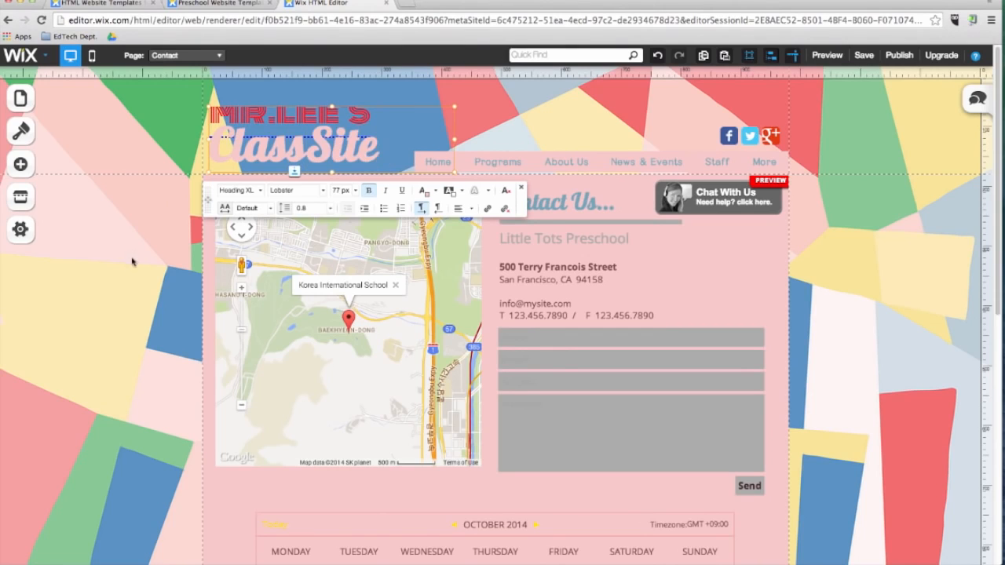
{"action": "left_click", "coordinate": [837, 79]}
Step: Save the site as a draft and start publishing it
{"action": "left_click", "coordinate": [863, 55]}
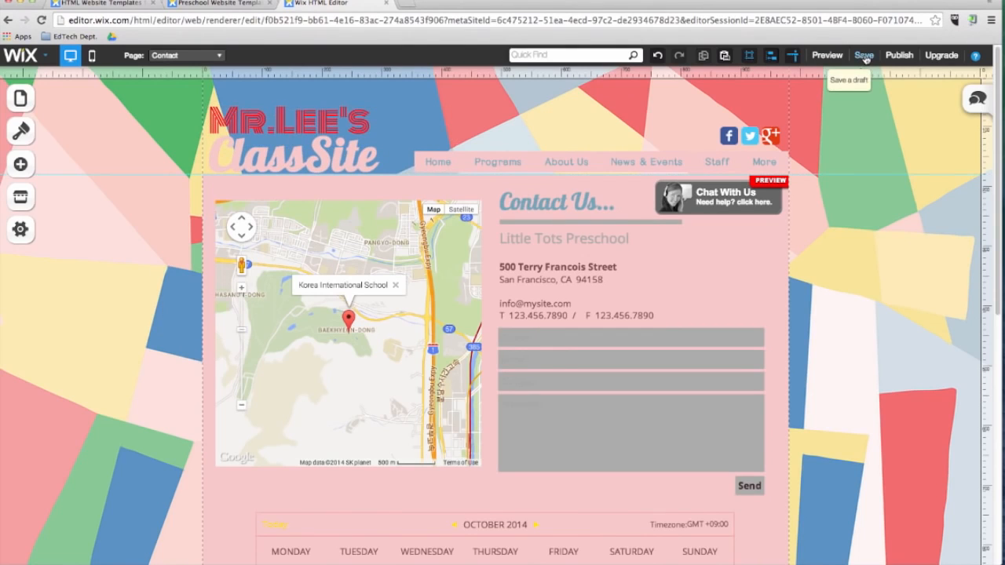
{"action": "key", "text": "Return"}
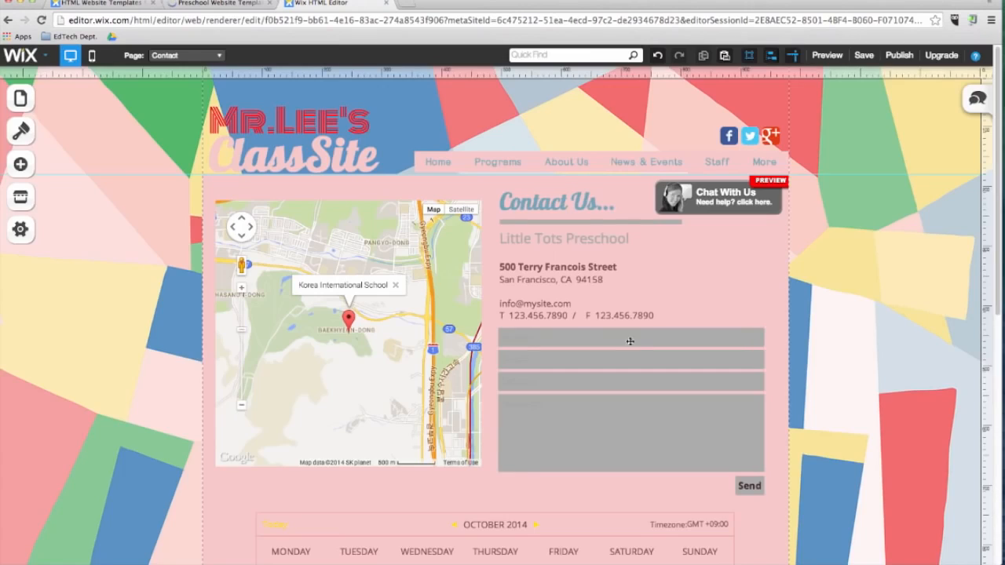
{"action": "left_click", "coordinate": [904, 59]}
Step: Publish the site, open it live in a new tab, and go to About Us > Gallery
{"action": "left_click", "coordinate": [495, 259]}
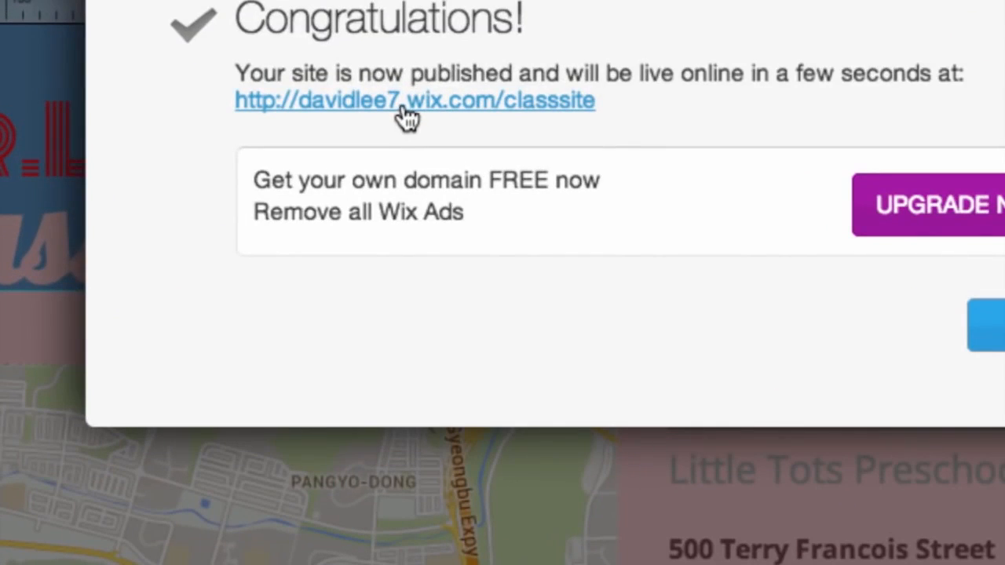
{"action": "left_click", "coordinate": [408, 114]}
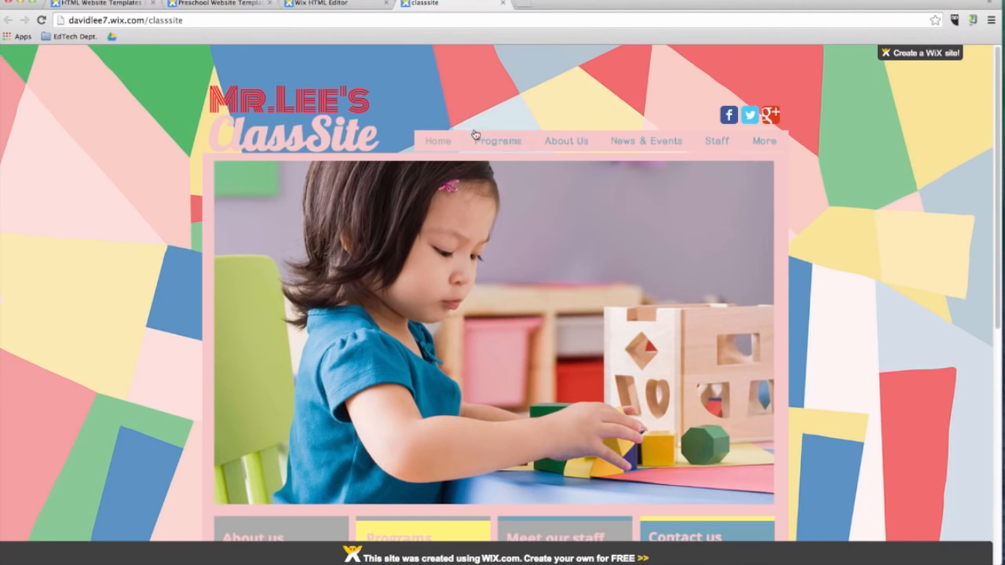
{"action": "left_click", "coordinate": [564, 142]}
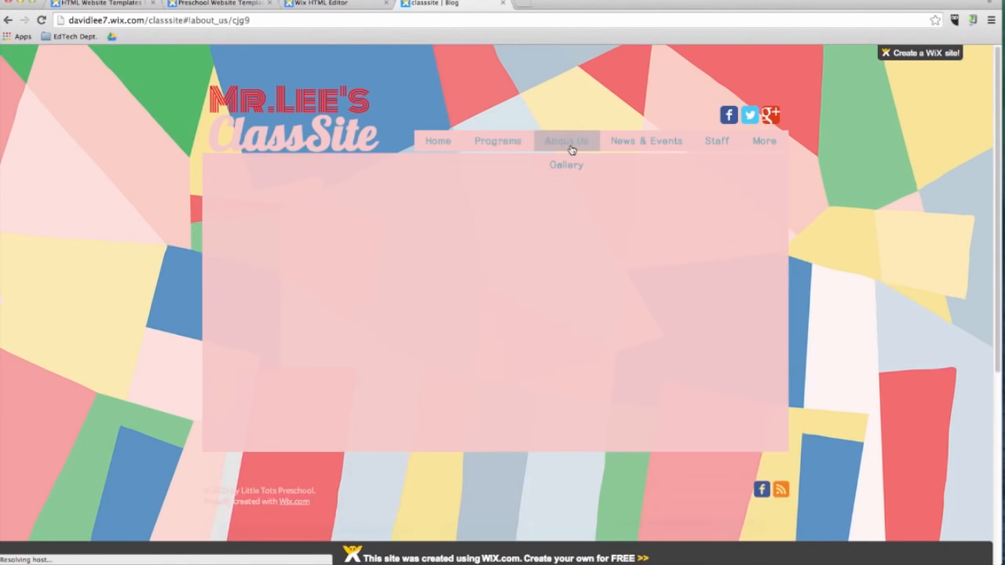
{"action": "left_click", "coordinate": [565, 167]}
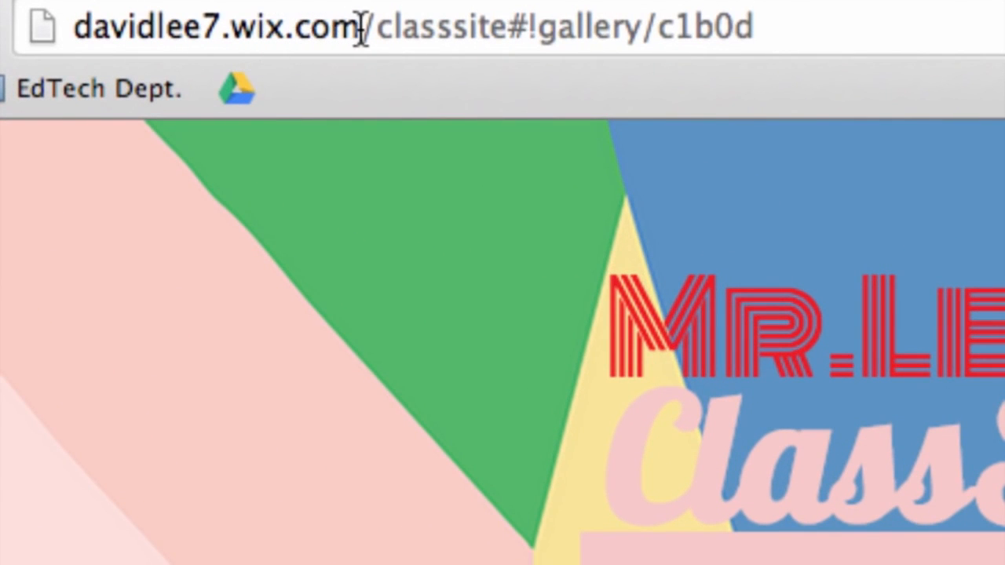
Step: Load the live class site at its custom .org domain by entering that address
{"action": "left_click_drag", "start_coordinate": [232, 29], "coordinate": [369, 32]}
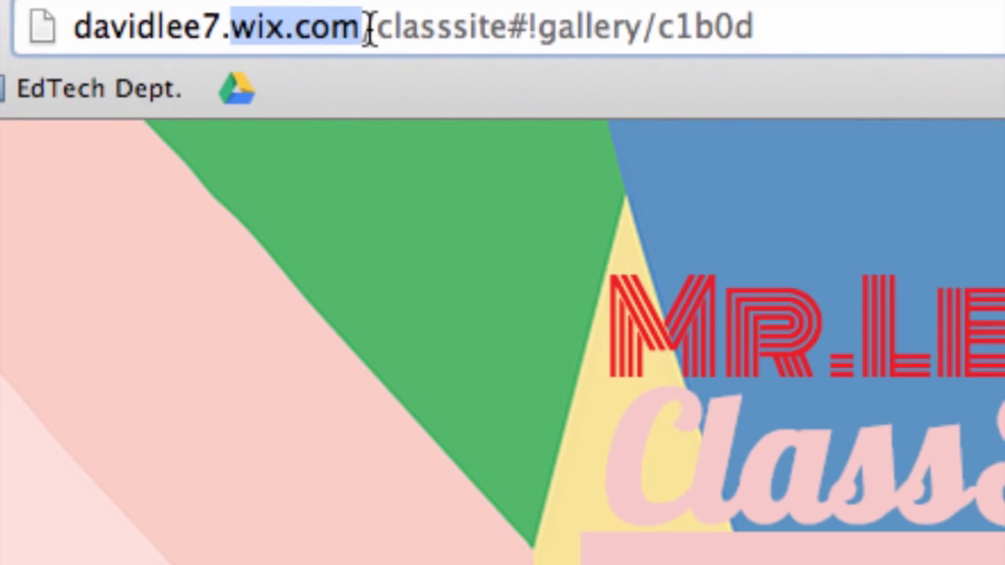
{"action": "left_click", "coordinate": [369, 31]}
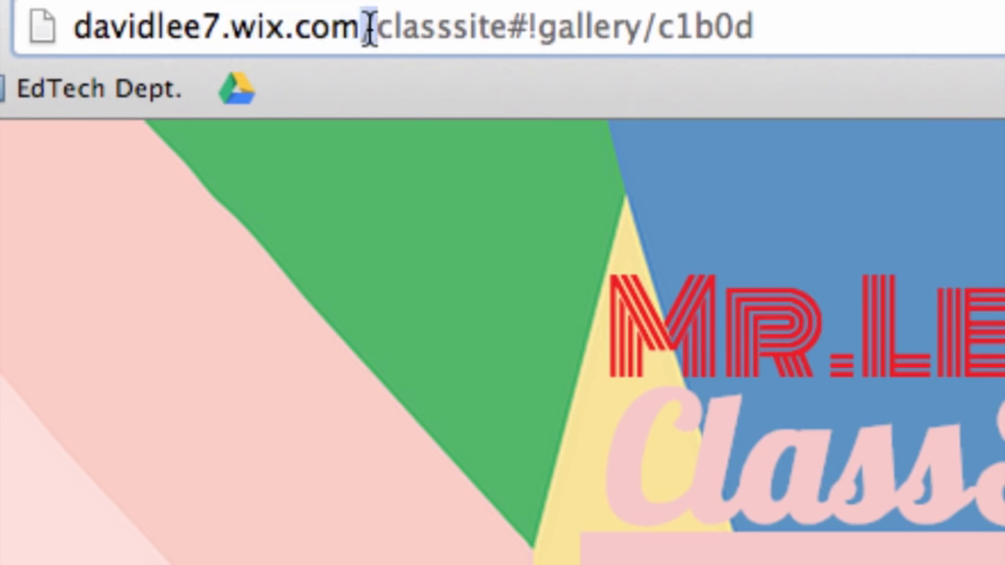
{"action": "key", "text": "super+a"}
{"action": "type", "text": "davidleee"}
{"action": "key", "text": "BackSpace"}
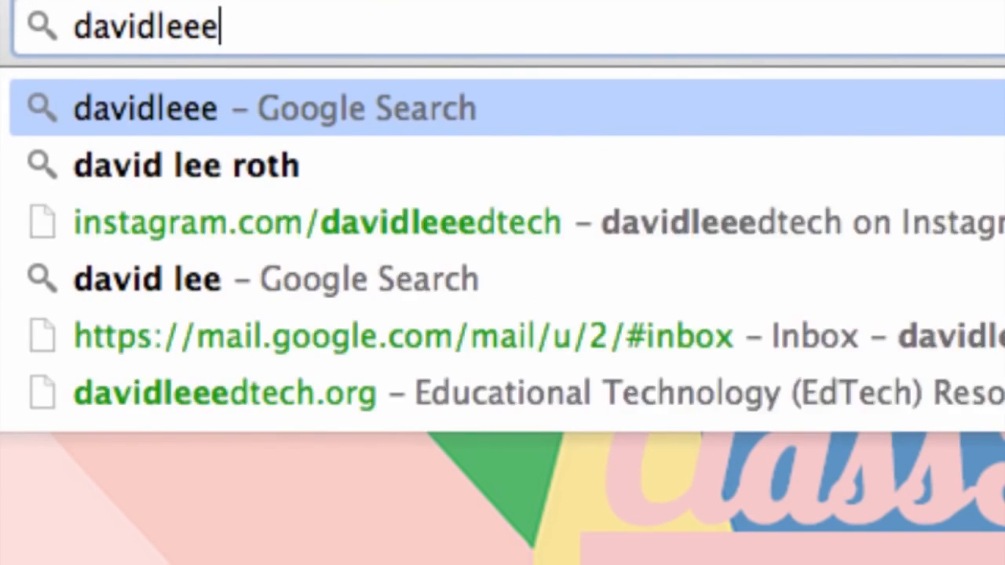
{"action": "type", "text": "dtech.org"}
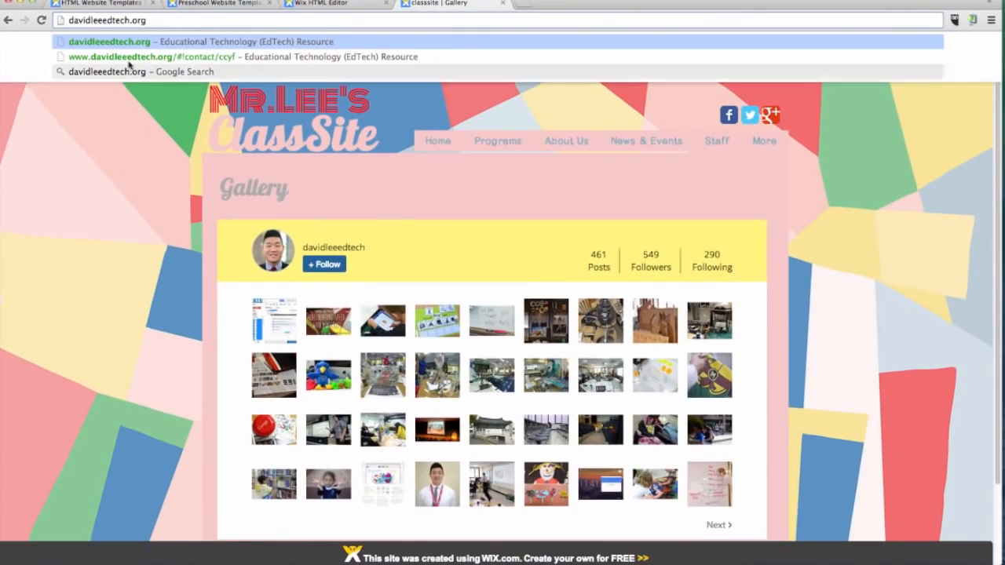
{"action": "key", "text": "Return"}
{"action": "mouse_move", "coordinate": [931, 60]}
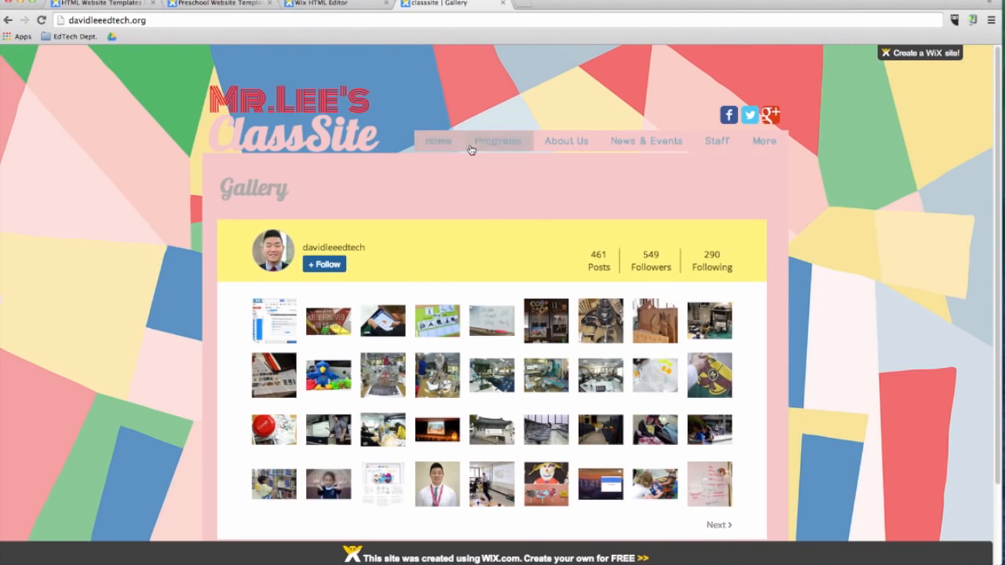
Step: In the mobile editor, move the Home page's social icons further right
{"action": "left_click", "coordinate": [360, 5]}
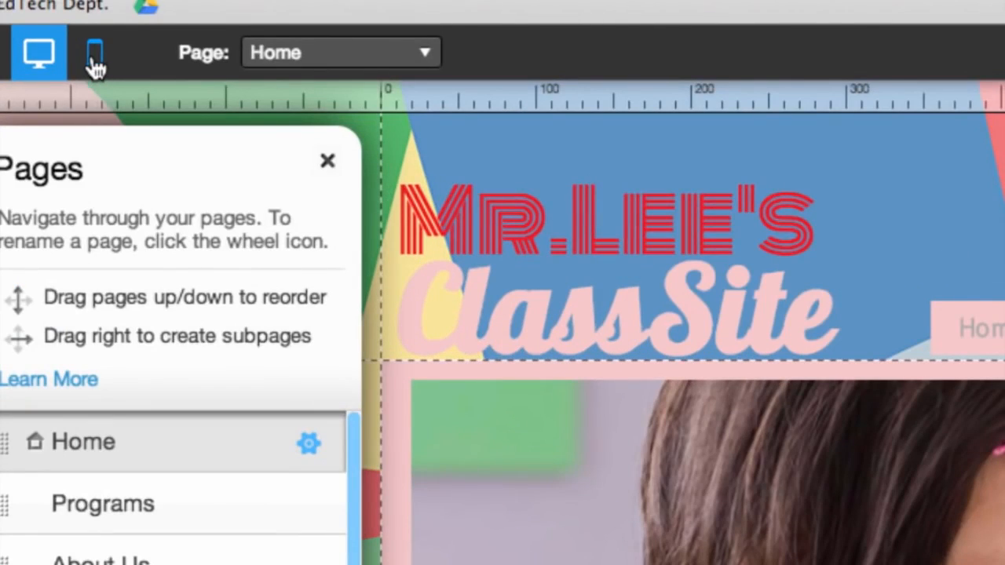
{"action": "left_click", "coordinate": [93, 63]}
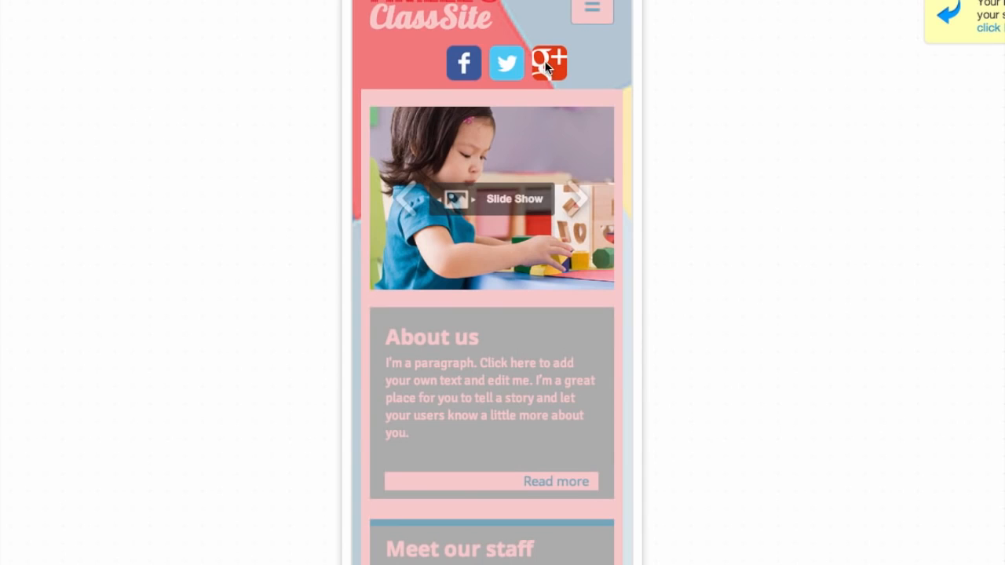
{"action": "left_click", "coordinate": [548, 65]}
{"action": "left_click_drag", "start_coordinate": [562, 62], "coordinate": [596, 64]}
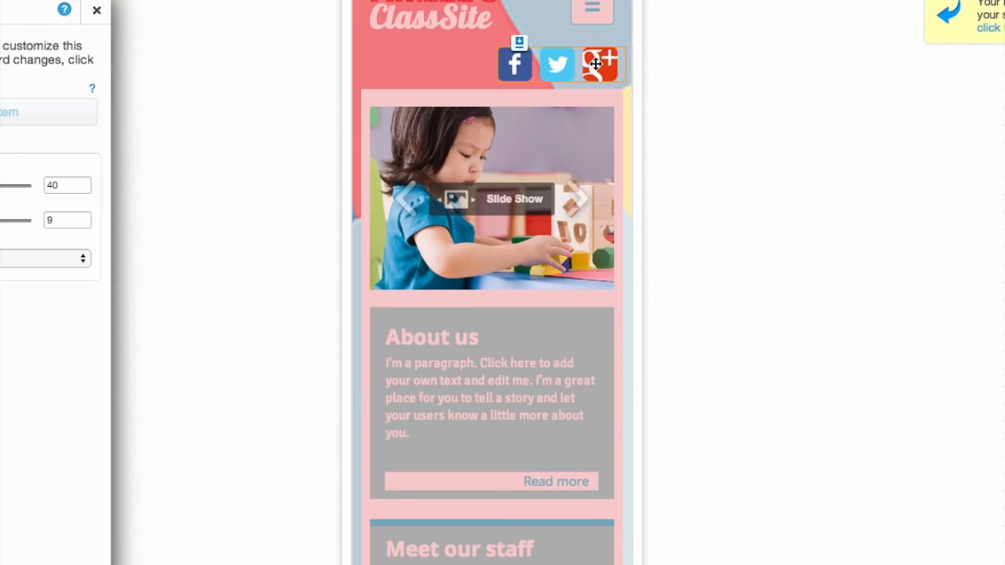
Step: Hide the slideshow on mobile, then restore it from Hidden Items
{"action": "left_click", "coordinate": [500, 258]}
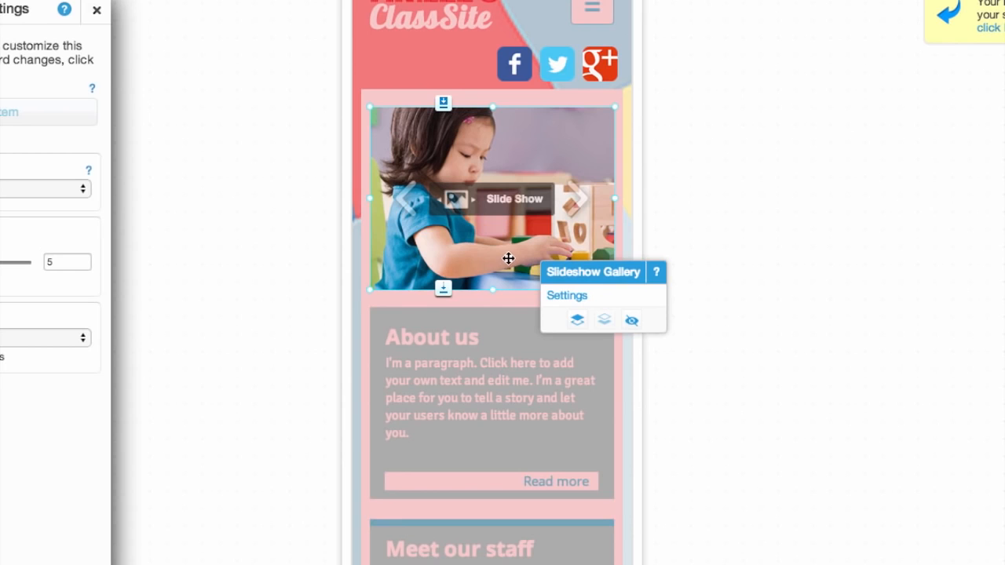
{"action": "left_click", "coordinate": [632, 323]}
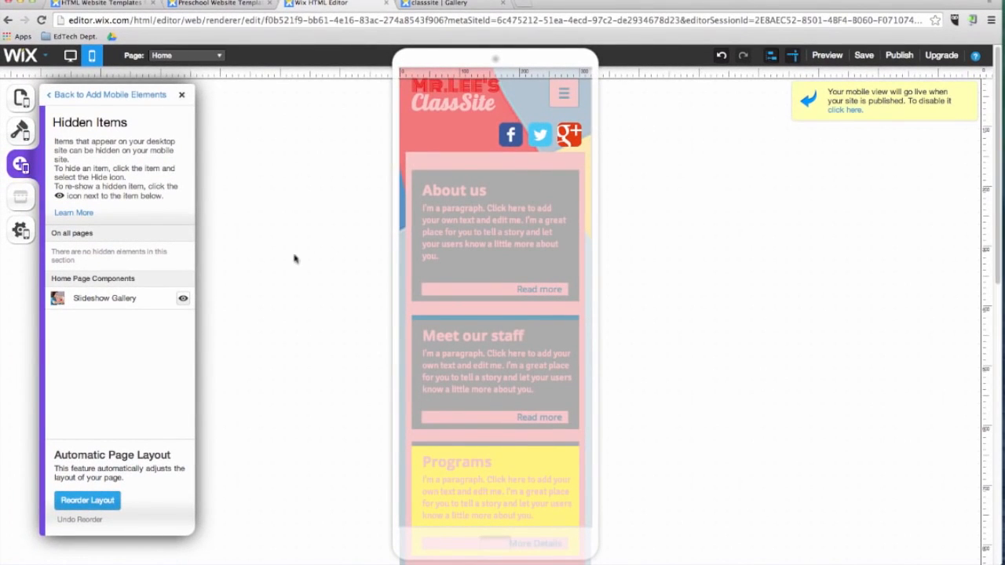
{"action": "left_click", "coordinate": [183, 301]}
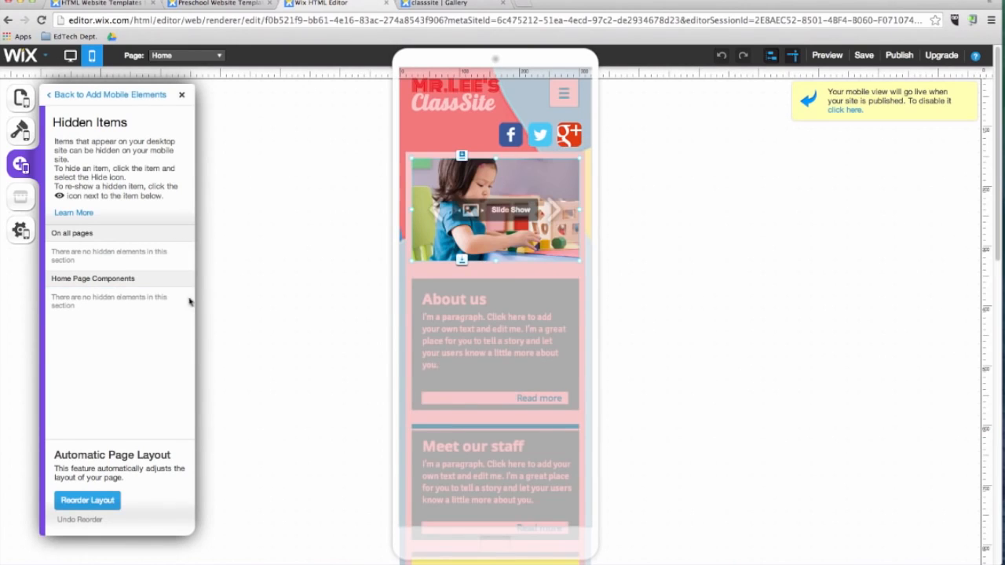
Step: Preview the mobile site, checking Home, About Us and another page via the menu
{"action": "left_click", "coordinate": [828, 59]}
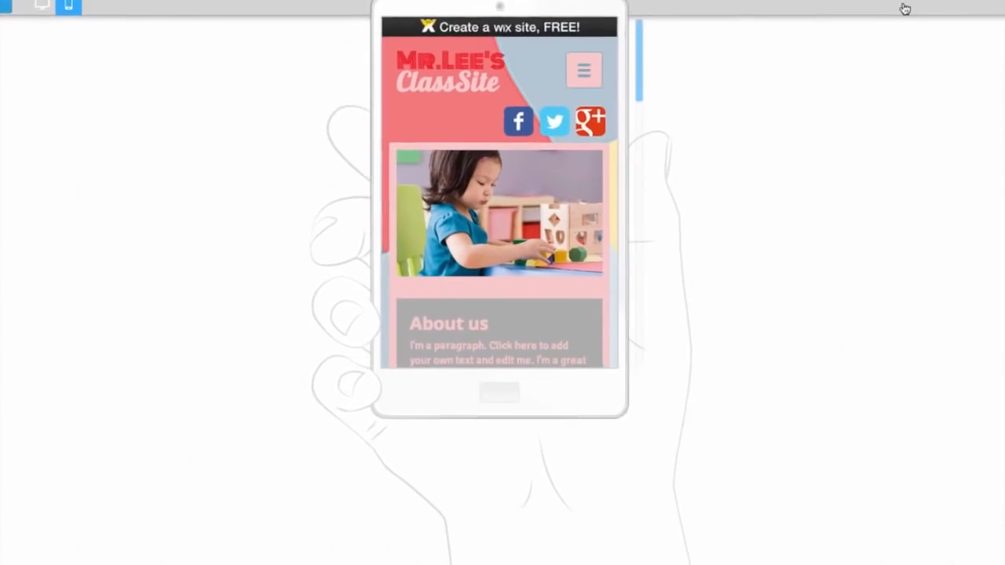
{"action": "left_click_drag", "start_coordinate": [635, 67], "coordinate": [634, 140]}
{"action": "left_click", "coordinate": [567, 145]}
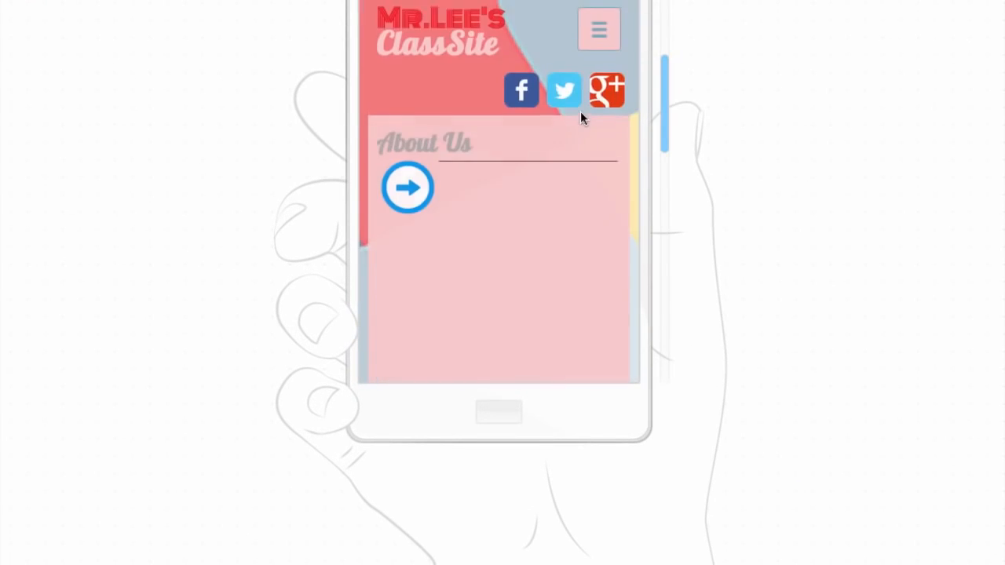
{"action": "left_click_drag", "start_coordinate": [664, 31], "coordinate": [665, 4]}
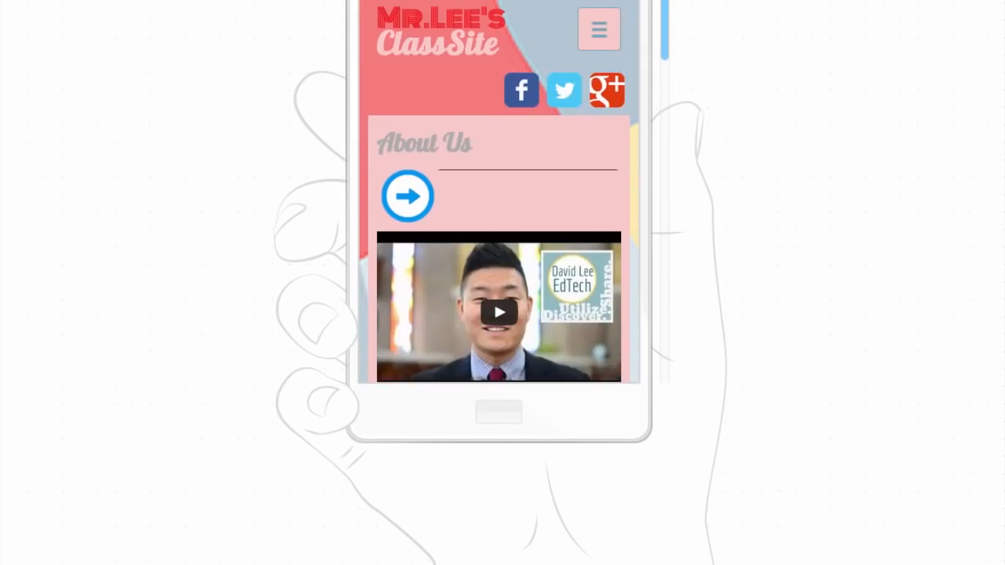
{"action": "left_click", "coordinate": [599, 30]}
{"action": "scroll", "coordinate": [442, 298], "scroll_direction": "down", "scroll_amount": 1}
{"action": "scroll", "coordinate": [471, 214], "scroll_direction": "down", "scroll_amount": 1}
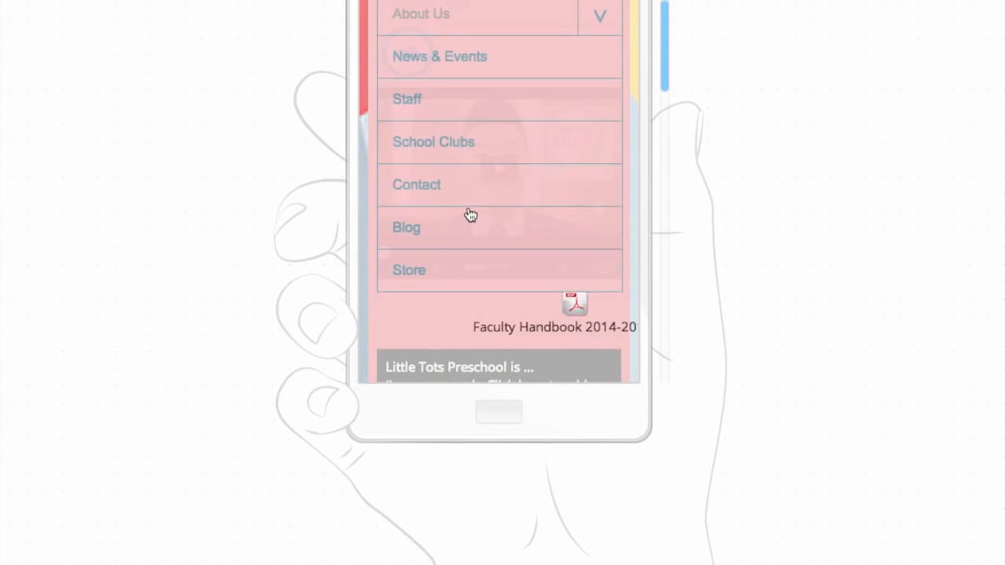
{"action": "scroll", "coordinate": [468, 211], "scroll_direction": "up", "scroll_amount": 2}
{"action": "scroll", "coordinate": [474, 206], "scroll_direction": "down", "scroll_amount": 1}
{"action": "left_click", "coordinate": [414, 182]}
{"action": "mouse_move", "coordinate": [664, 32]}
{"action": "left_mouse_down"}
{"action": "mouse_move", "coordinate": [654, 62]}
{"action": "mouse_move", "coordinate": [667, 22]}
{"action": "left_mouse_up"}
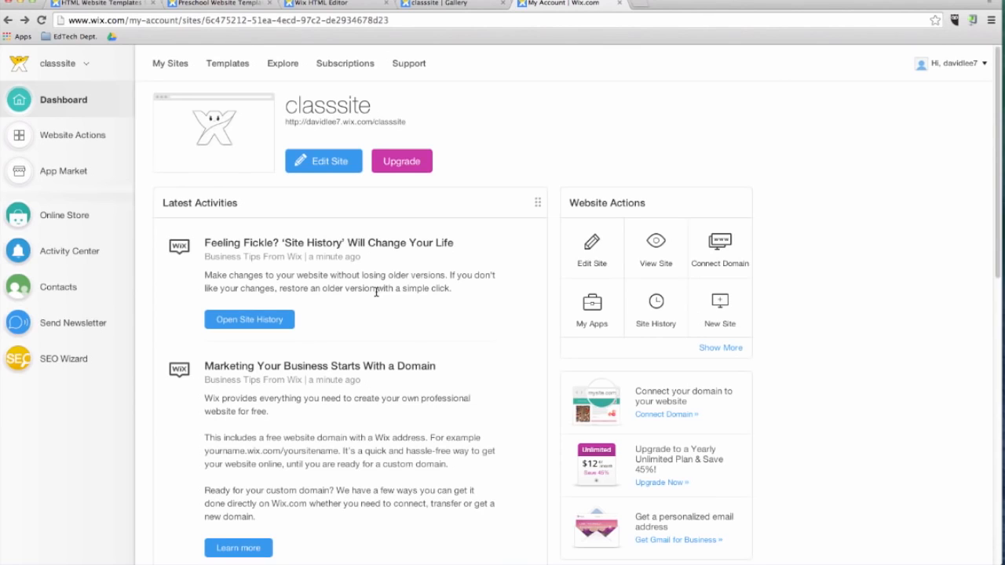
Step: Open the premium upgrade plans and choose the yearly Unlimited plan at $12.42/month
{"action": "left_click", "coordinate": [415, 171]}
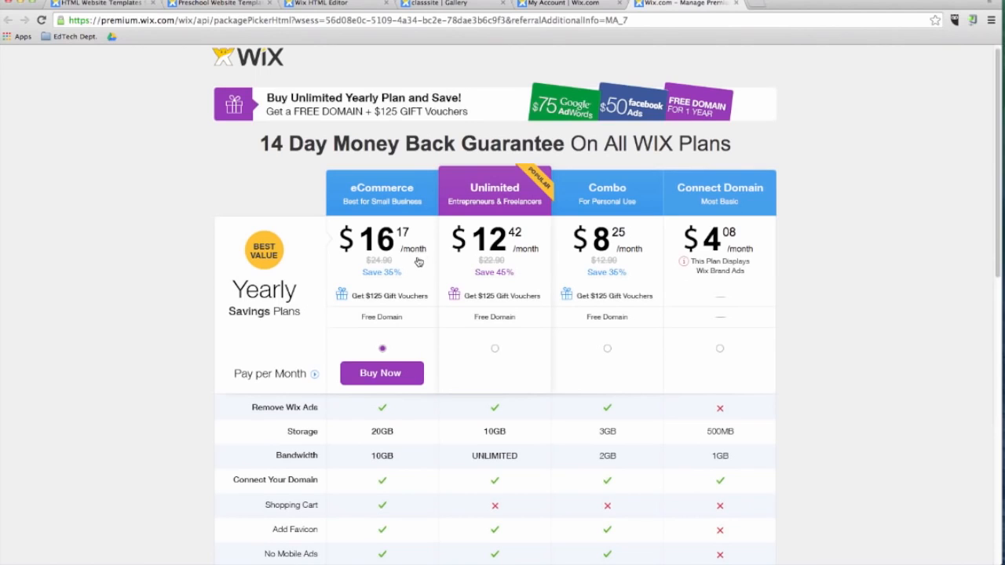
{"action": "left_click", "coordinate": [494, 350]}
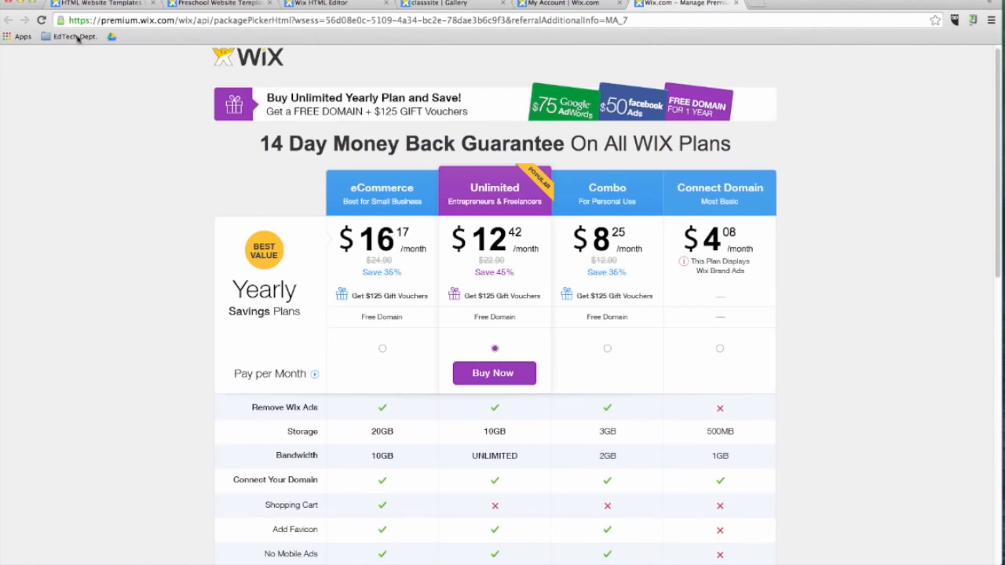
Step: Search Wix Help for 'how to add animation to my site' and watch the element-animation tutorial video
{"action": "left_click", "coordinate": [572, 5]}
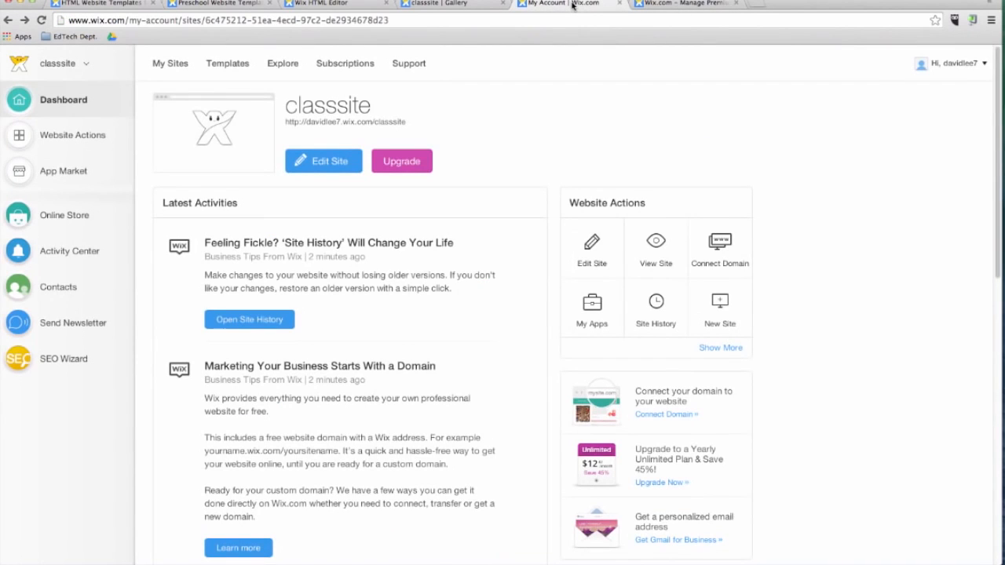
{"action": "left_click", "coordinate": [424, 72]}
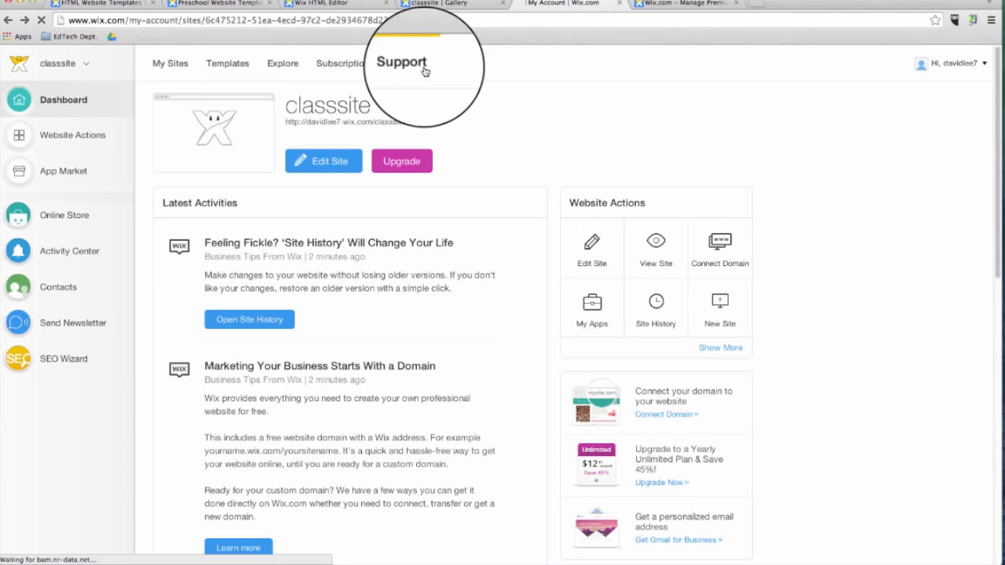
{"action": "type", "text": "how to add animation to my site"}
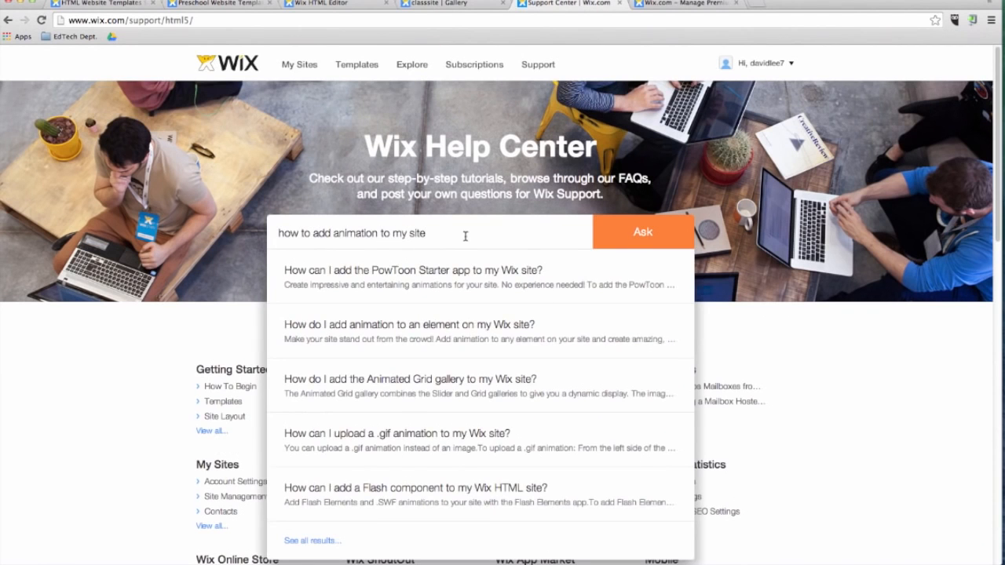
{"action": "left_click", "coordinate": [448, 330]}
{"action": "scroll", "coordinate": [451, 329], "scroll_direction": "down", "scroll_amount": 3}
{"action": "left_click", "coordinate": [392, 255]}
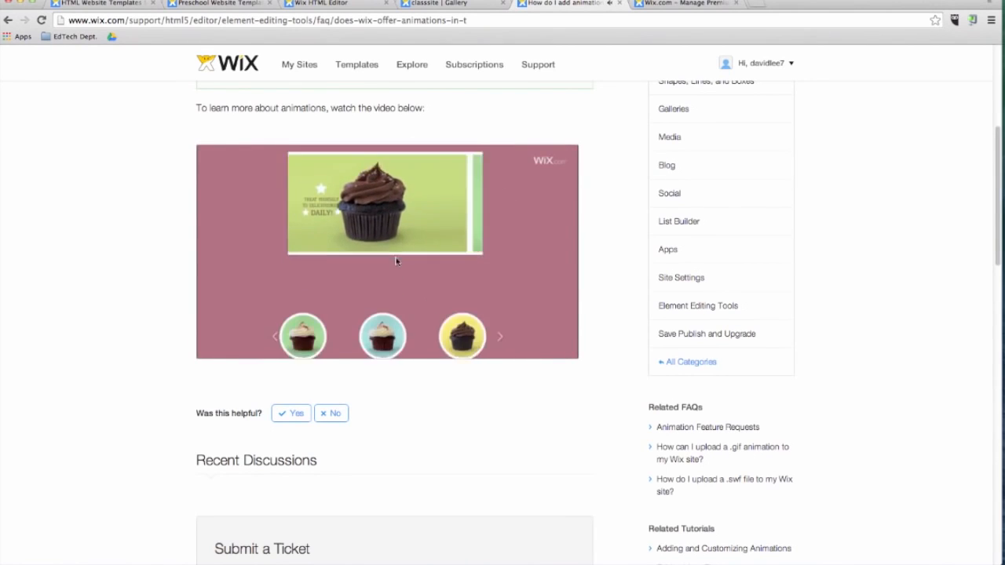
{"action": "scroll", "coordinate": [396, 261], "scroll_direction": "down", "scroll_amount": 15}
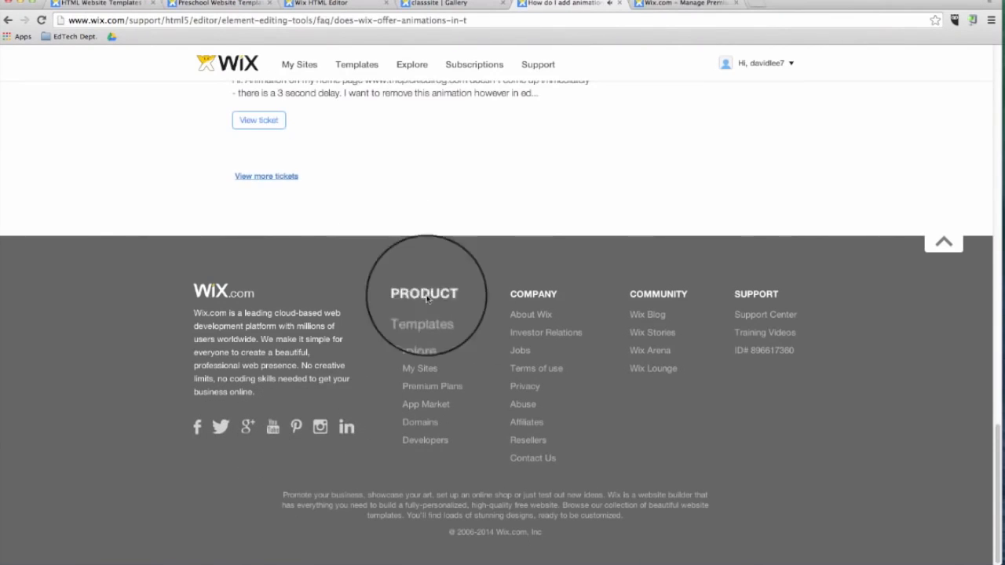
Step: Open the Wix Blog from the footer and browse its posts
{"action": "left_click", "coordinate": [659, 315]}
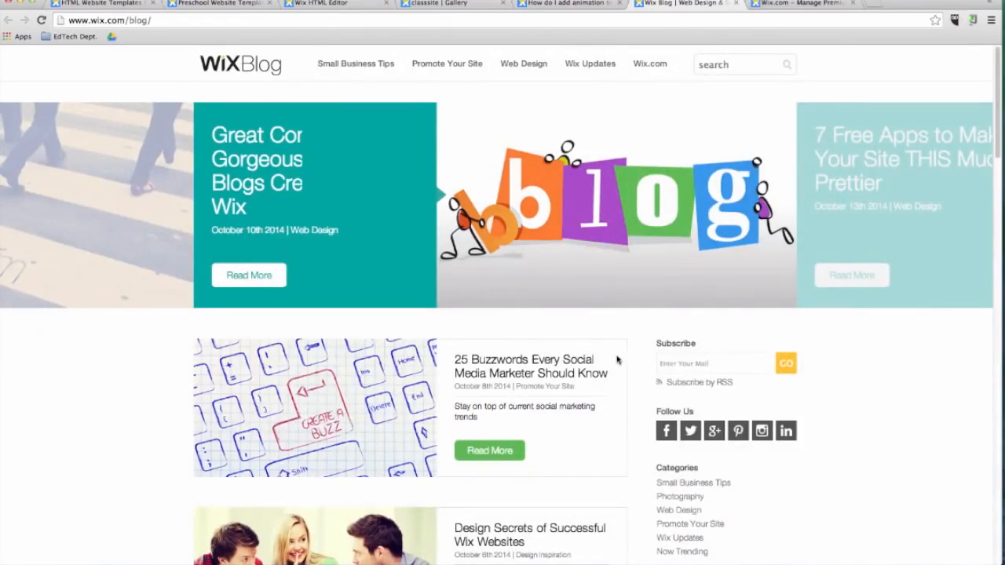
{"action": "scroll", "coordinate": [652, 369], "scroll_direction": "down", "scroll_amount": 7}
{"action": "scroll", "coordinate": [651, 377], "scroll_direction": "down", "scroll_amount": 5}
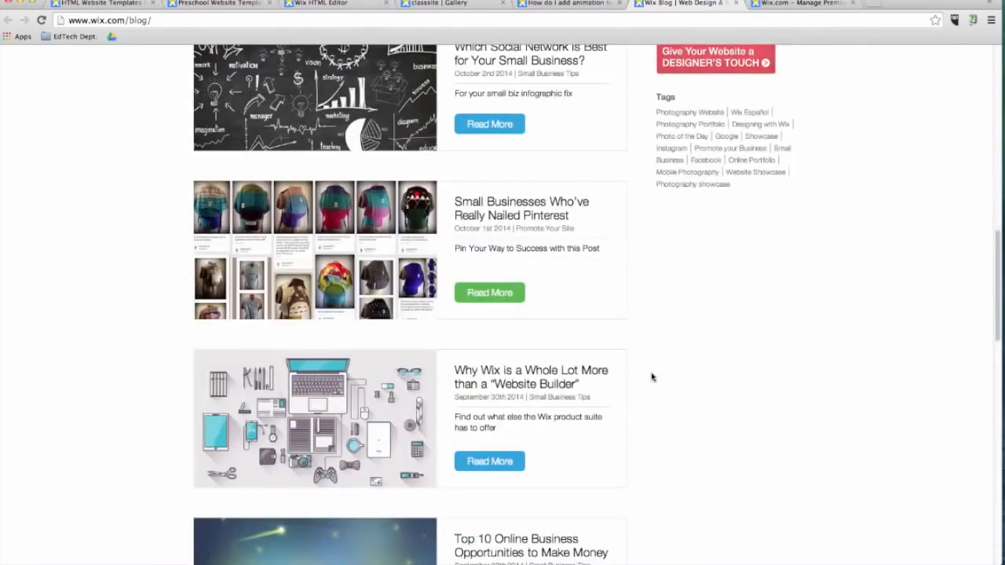